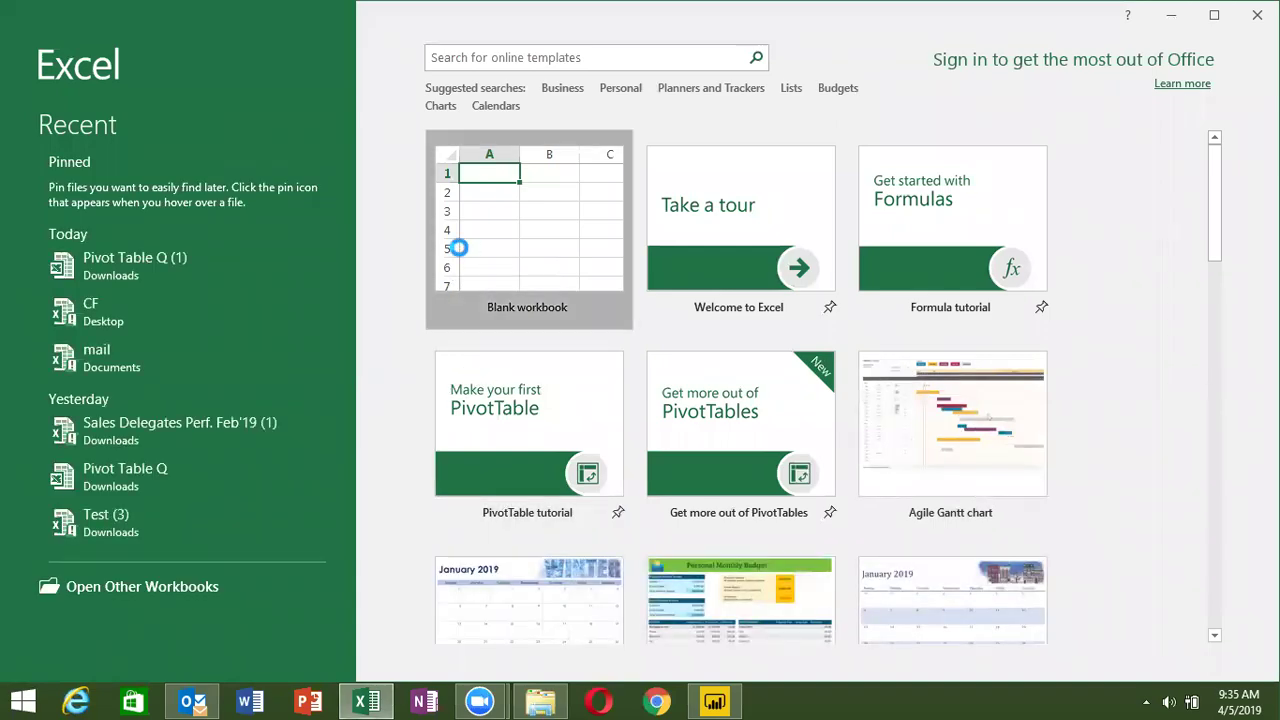
- Open a blank workbook (Book1) from the Excel start screen
{"action": "left_click", "coordinate": [457, 248]}
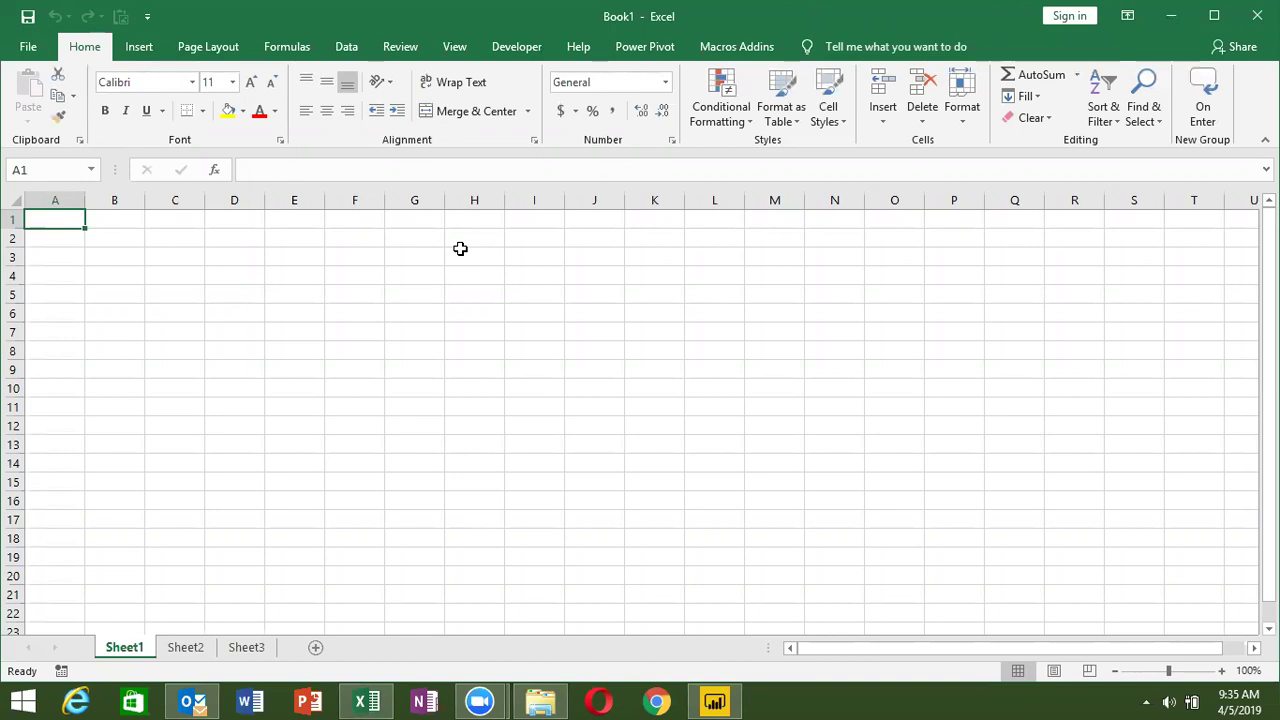
- Launch the Visual Basic editor for Book1 from the Developer tab
{"action": "left_click", "coordinate": [490, 48]}
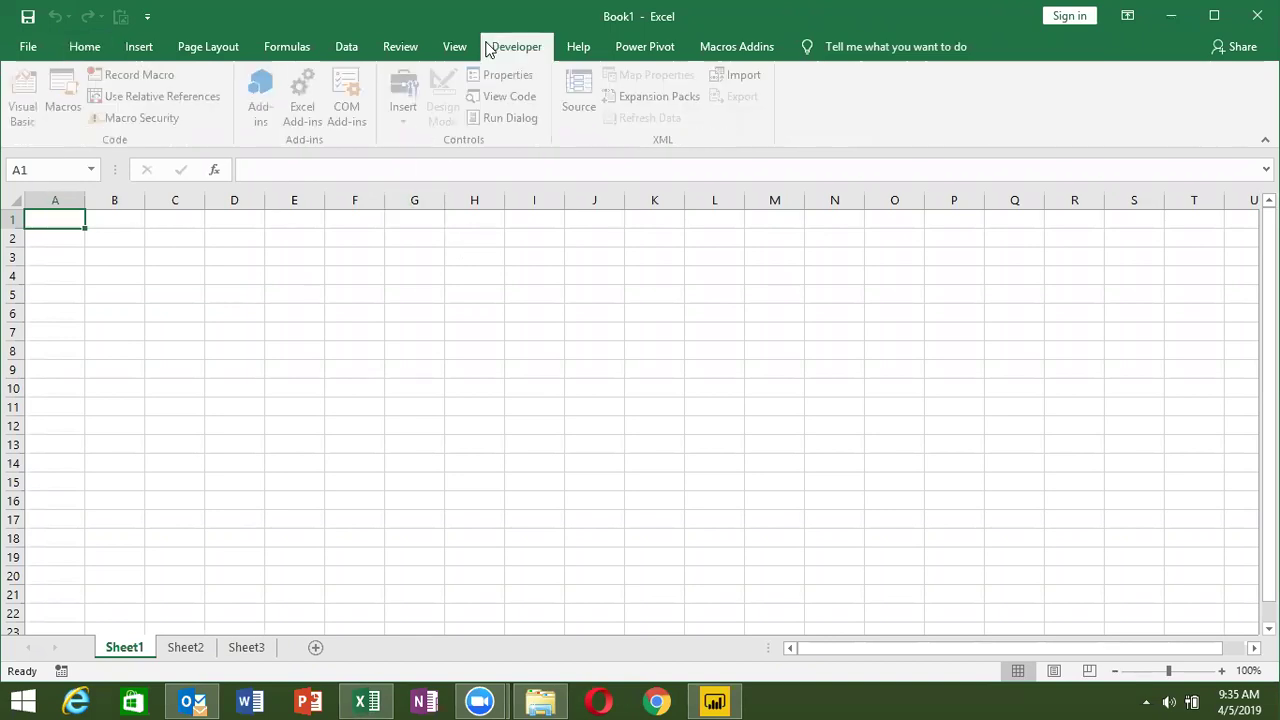
{"action": "left_click", "coordinate": [22, 100]}
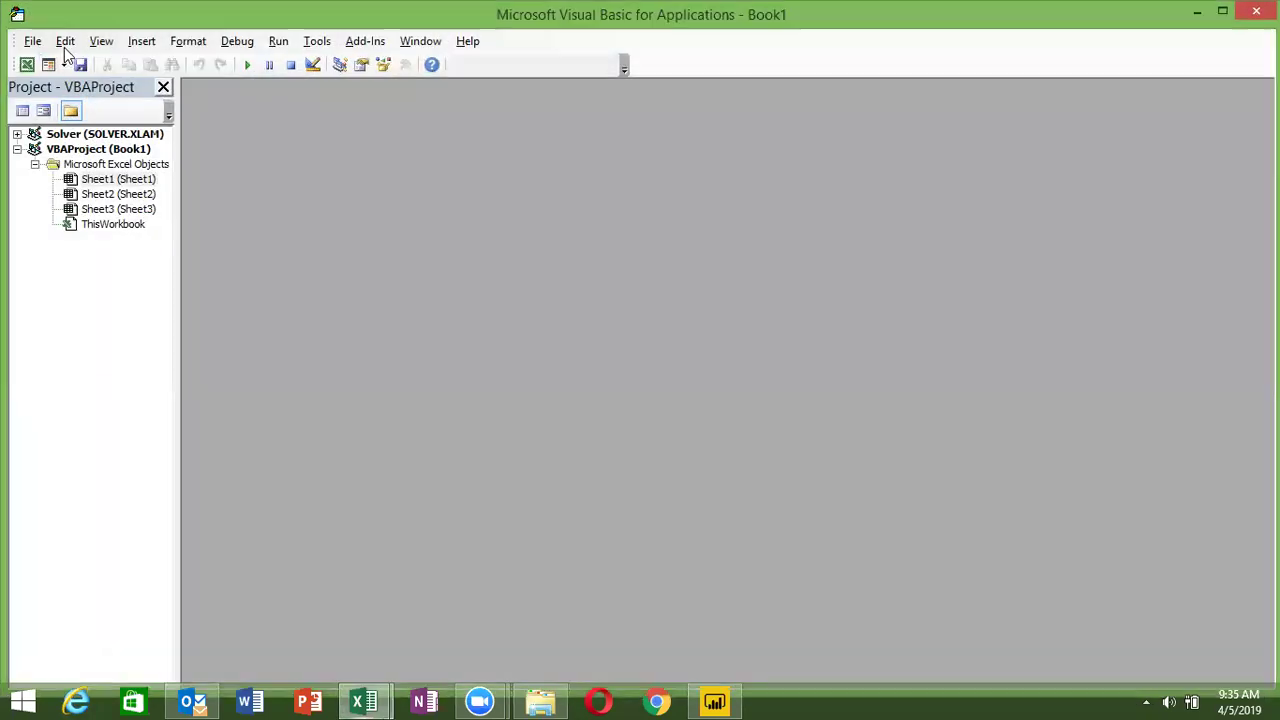
- Insert Module1 into Book1's project and type 'sub' on its first line
{"action": "left_click", "coordinate": [141, 41]}
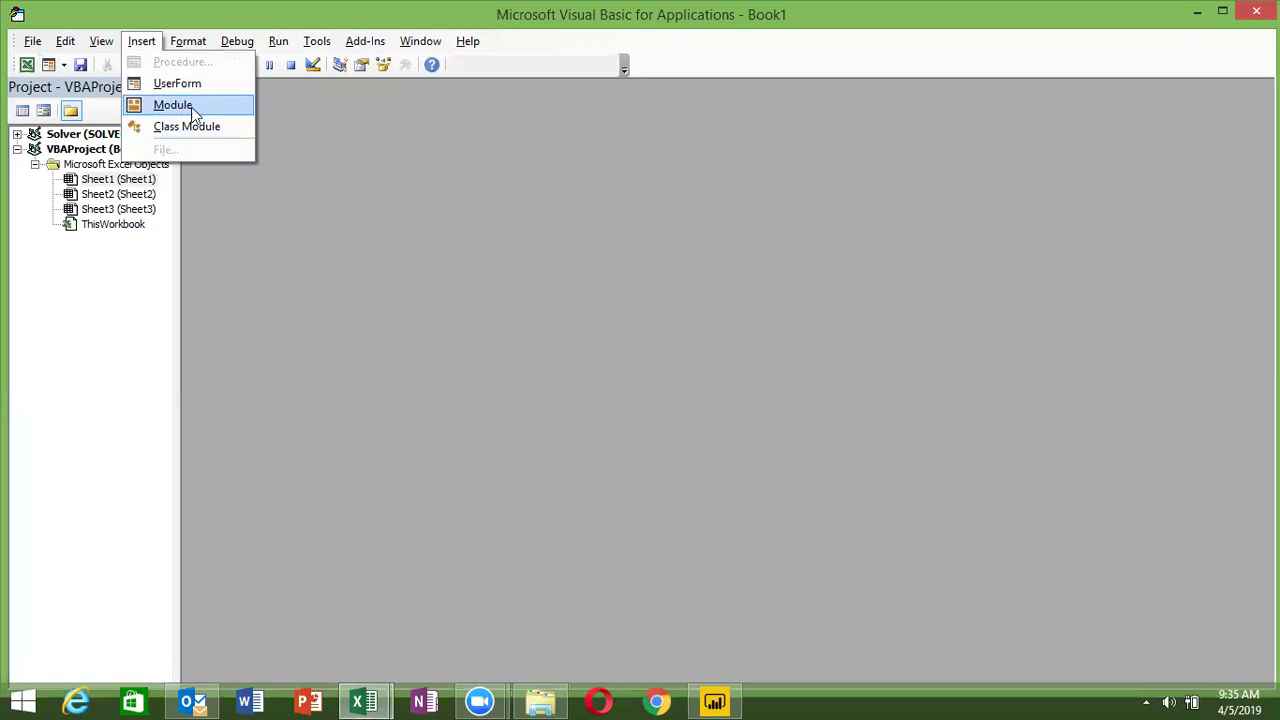
{"action": "left_click", "coordinate": [191, 107]}
{"action": "type", "text": "sub"}
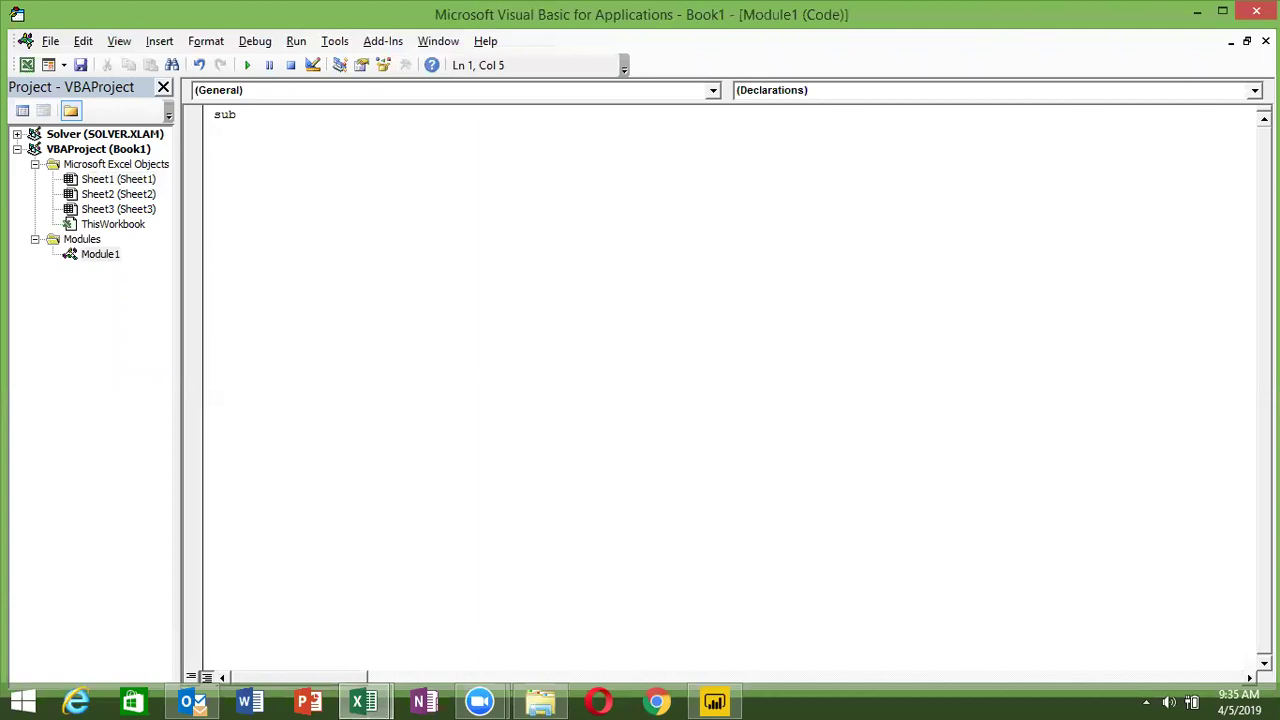
- Complete the header as 'sub file()' to generate End Sub, then insert 'toda' into the name
{"action": "type", "text": "file()"}
{"action": "key", "text": "Return"}
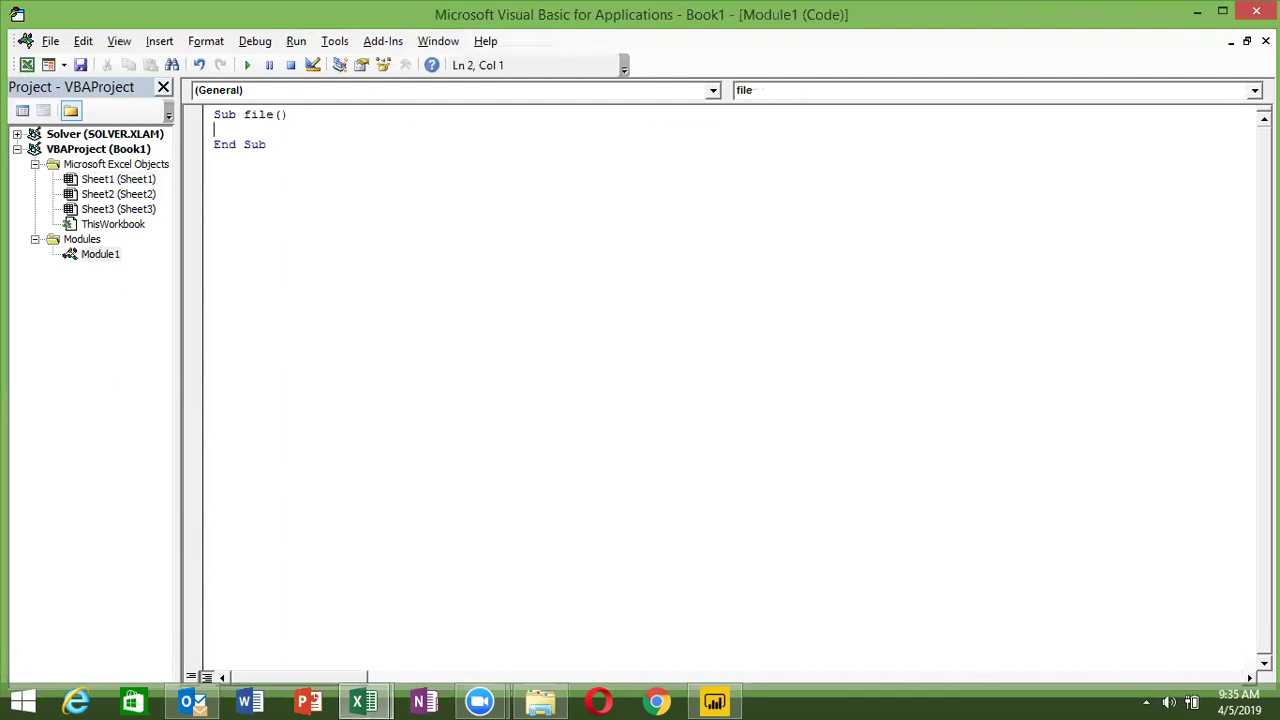
{"action": "left_click", "coordinate": [213, 114]}
{"action": "key", "text": "Right"}
{"action": "key", "text": "Right"}
{"action": "key", "text": "Right"}
{"action": "key", "text": "Right"}
{"action": "key", "text": "shift+Right"}
{"action": "key", "text": "shift+Right"}
{"action": "key", "text": "shift+Right"}
{"action": "key", "text": "shift+Right"}
{"action": "key", "text": "Right"}
{"action": "type", "text": "toda"}
- Edit the procedure name just before 'toda', inserting 'e_'
{"action": "key", "text": "Left"}
{"action": "key", "text": "Left"}
{"action": "key", "text": "Left"}
{"action": "key", "text": "Left"}
{"action": "key", "text": "BackSpace"}
{"action": "key", "text": "BackSpace"}
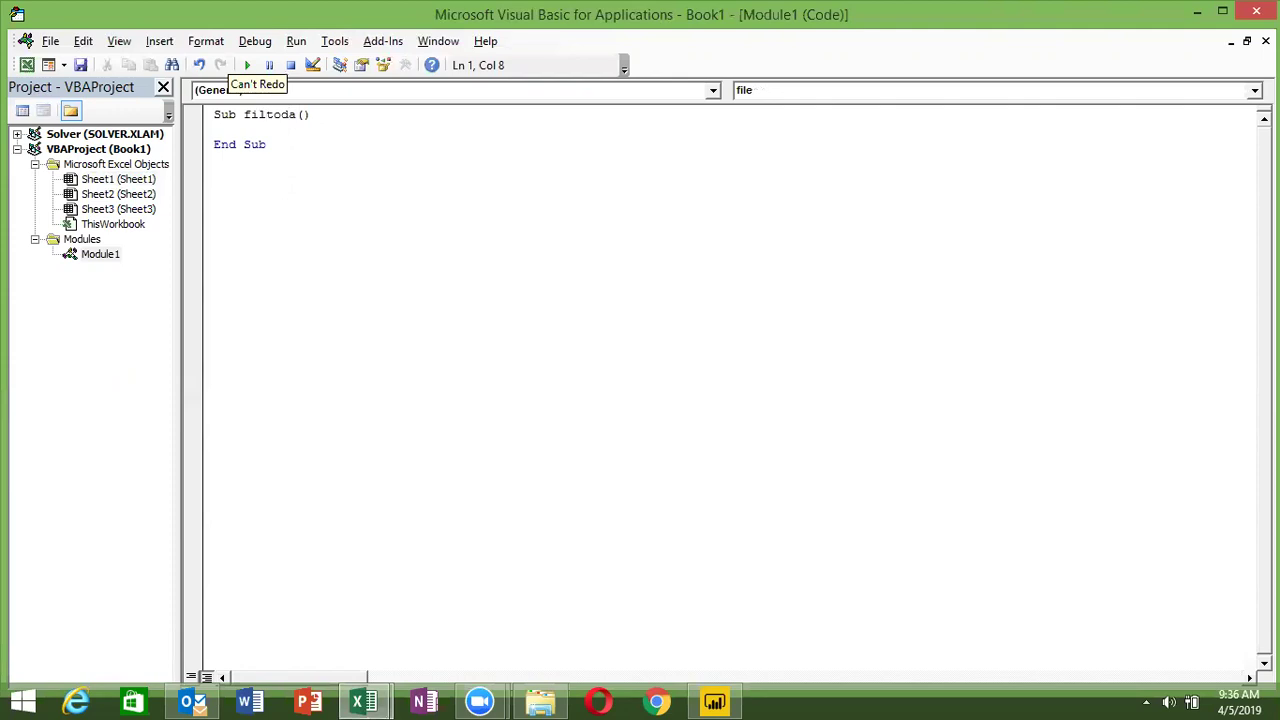
{"action": "type", "text": "e_"}
{"action": "key", "text": "Down"}
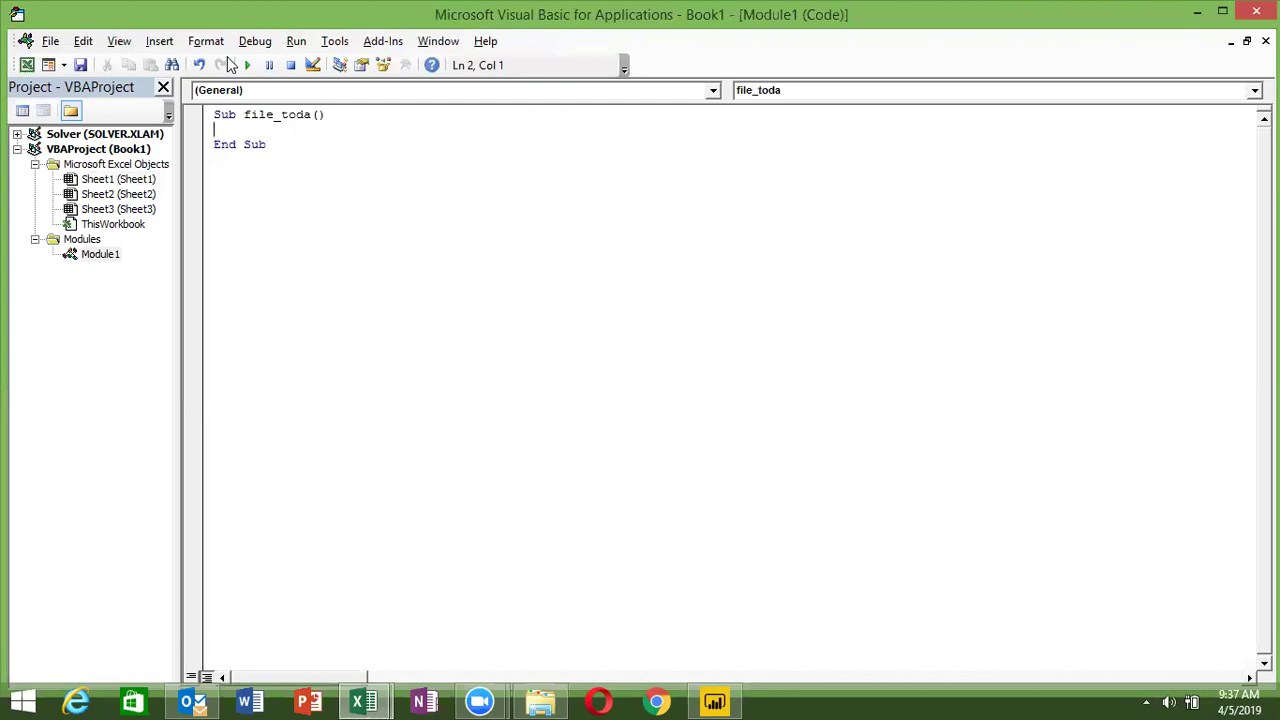
- Replace the procedure name with Raj1 and place the cursor inside its body
{"action": "left_click", "coordinate": [277, 113]}
{"action": "key", "text": "Delete"}
{"action": "key", "text": "Delete"}
{"action": "key", "text": "Delete"}
{"action": "key", "text": "Delete"}
{"action": "key", "text": "Delete"}
{"action": "key", "text": "Delete"}
{"action": "key", "text": "BackSpace"}
{"action": "key", "text": "BackSpace"}
{"action": "key", "text": "BackSpace"}
{"action": "type", "text": "RA"}
{"action": "key", "text": "BackSpace"}
{"action": "type", "text": "aj1"}
{"action": "left_click", "coordinate": [214, 129]}
- Add a blank body line, then in Excel enter raj1 in the Name Box to reach cell RAJ1
{"action": "key", "text": "Return"}
{"action": "key", "text": "Return"}
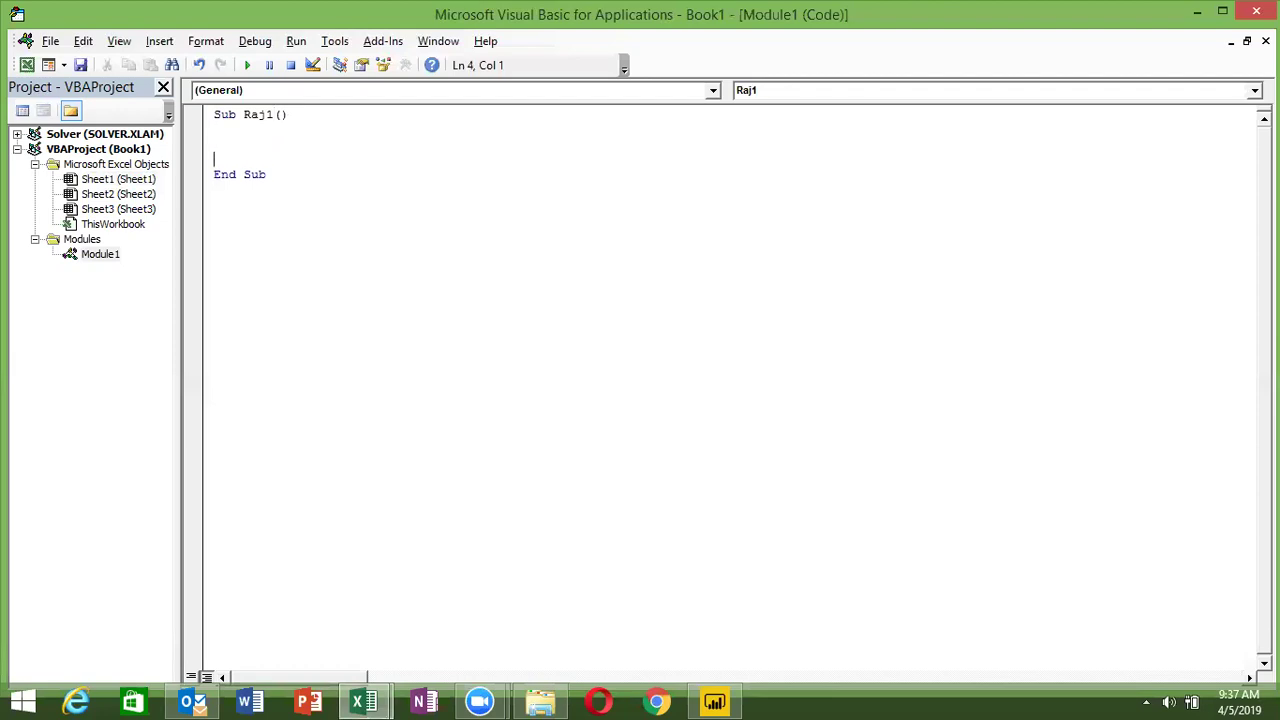
{"action": "key", "text": "alt+Tab"}
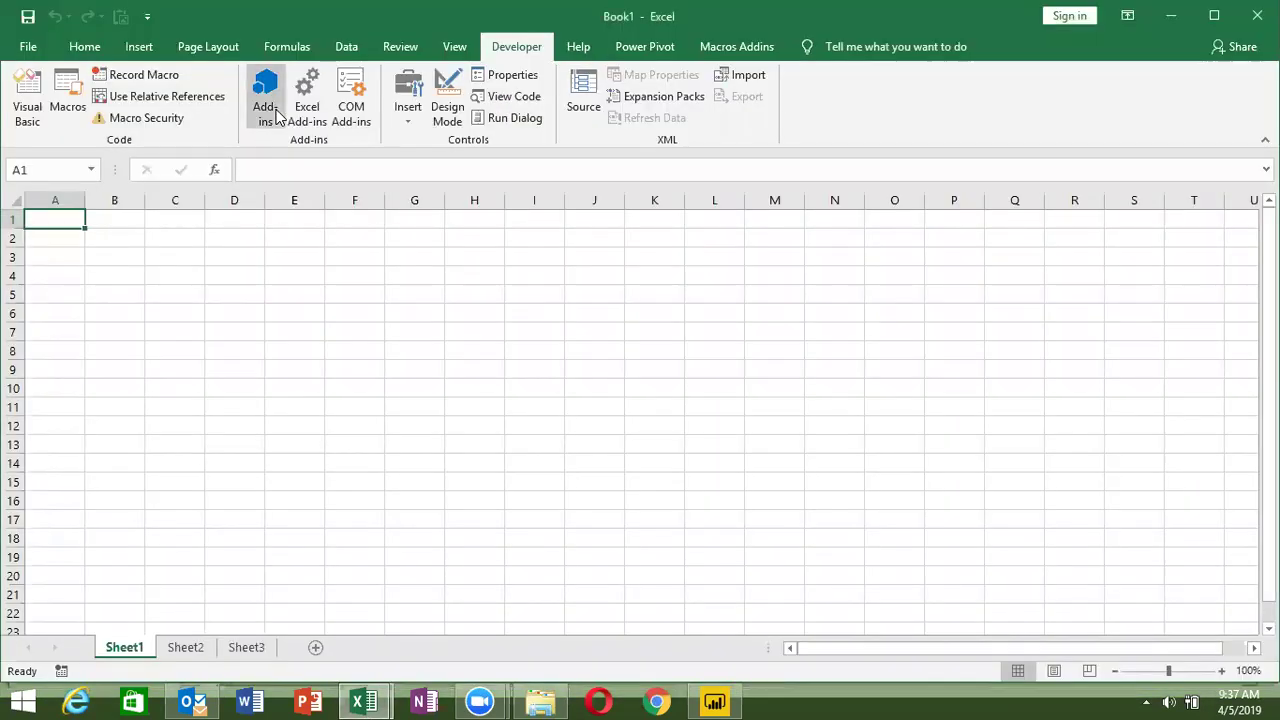
{"action": "left_click", "coordinate": [41, 170]}
{"action": "type", "text": "raj1"}
{"action": "key", "text": "Return"}
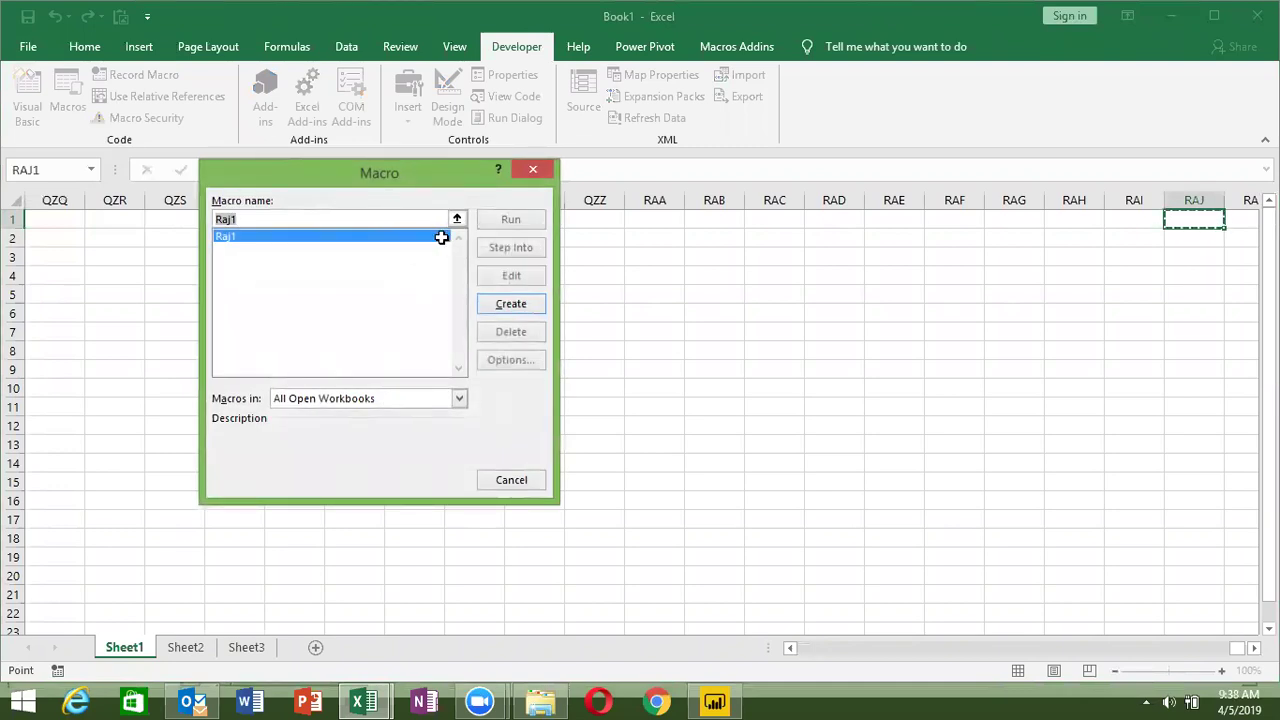
- Run the Raj1 macro from the Macro dialog and return to cell A1 of Sheet1
{"action": "double_click", "coordinate": [441, 237]}
{"action": "key", "text": "alt"}
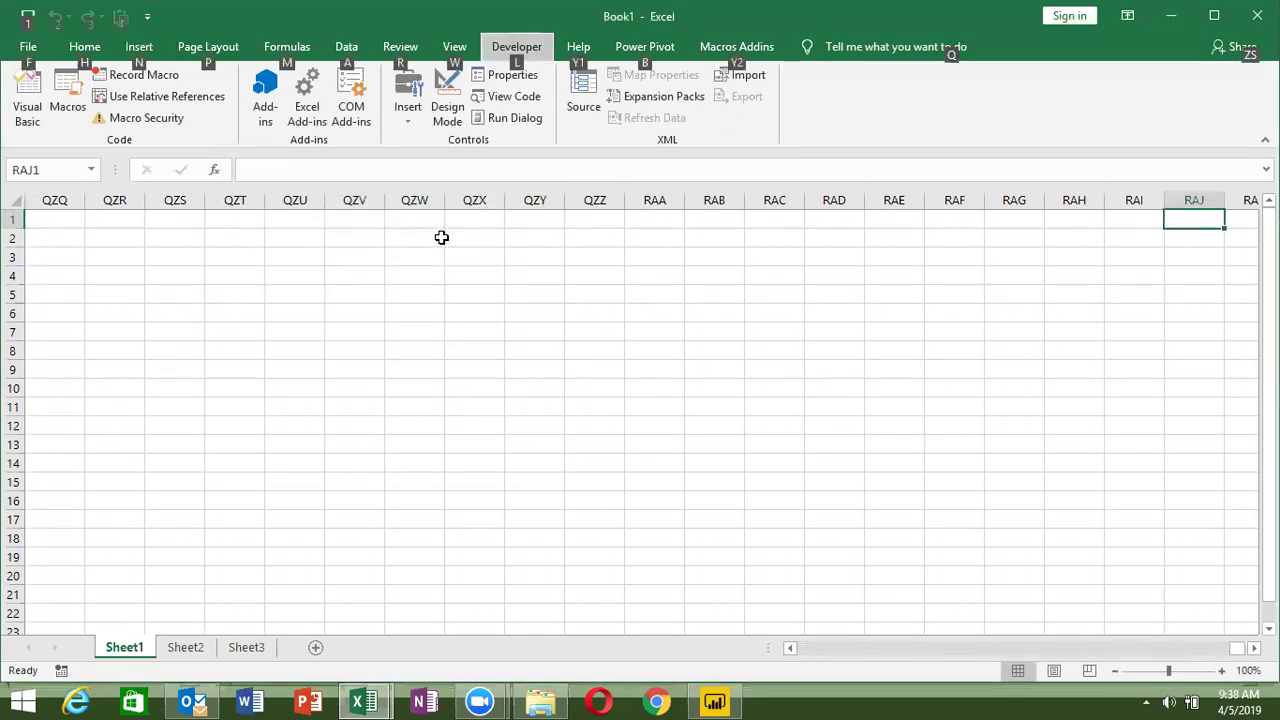
{"action": "key", "text": "Down"}
{"action": "key", "text": "Right"}
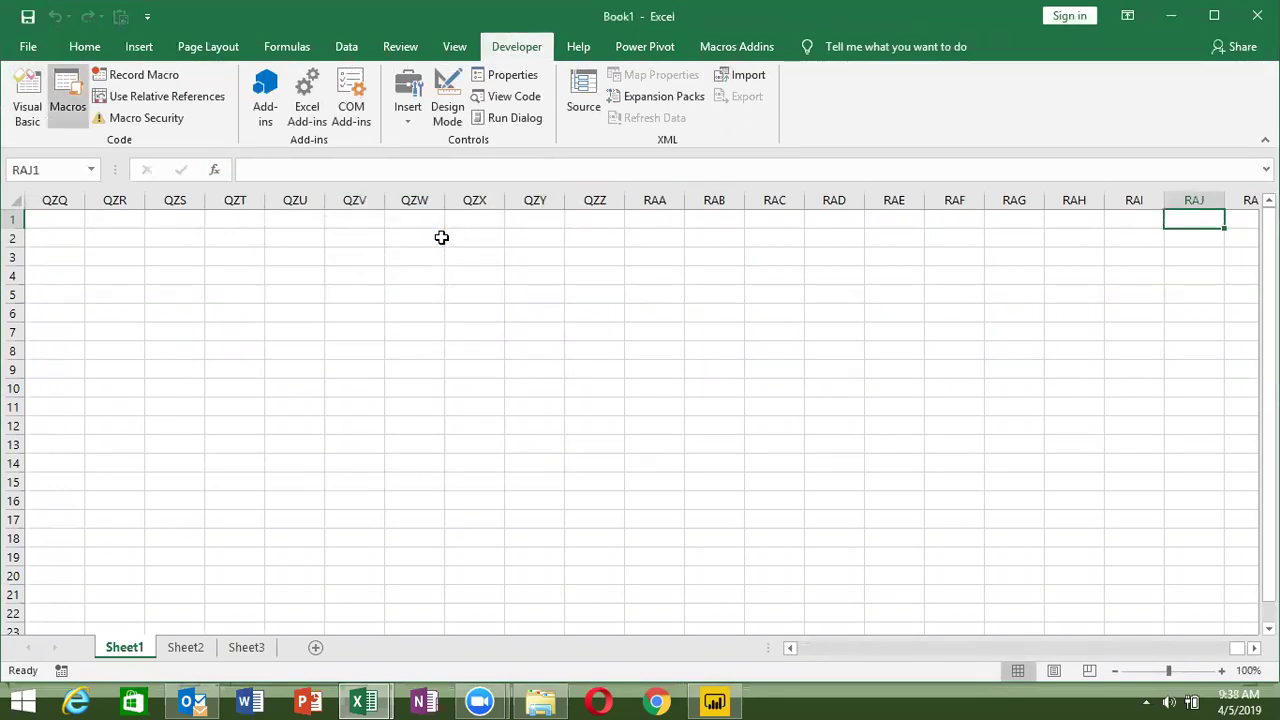
{"action": "left_click", "coordinate": [570, 229]}
{"action": "key", "text": "ctrl+Right"}
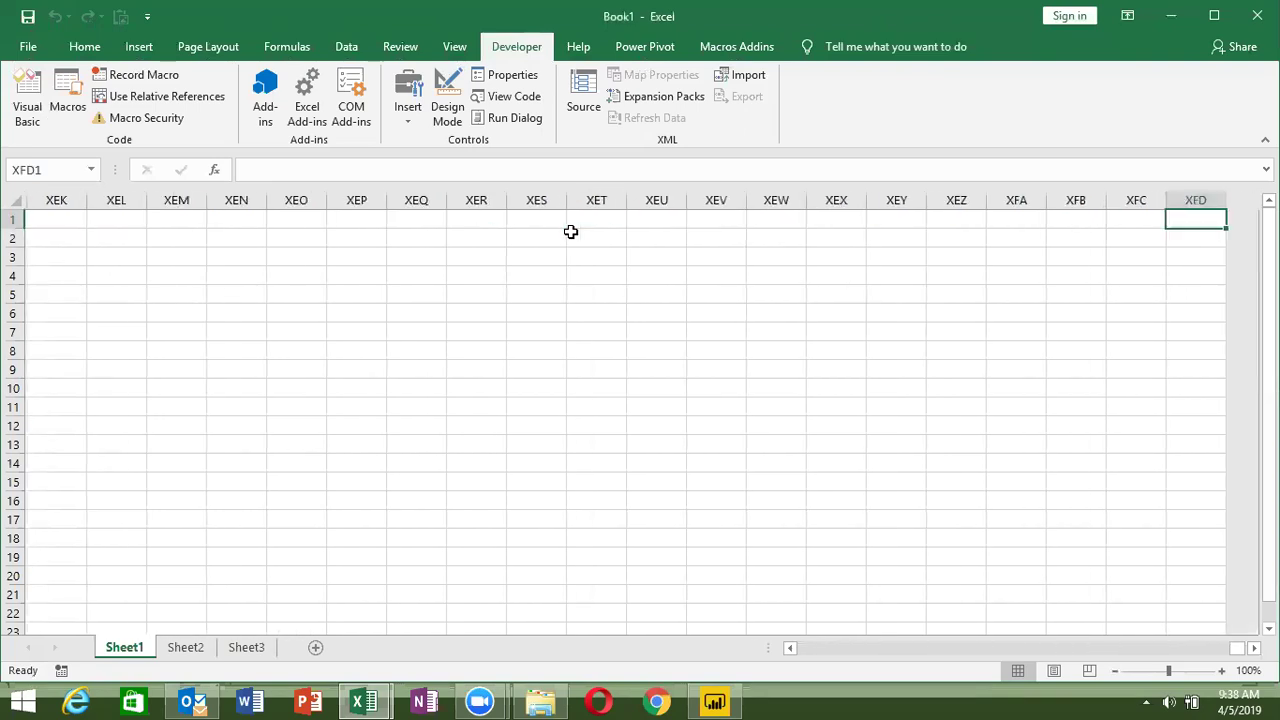
{"action": "key", "text": "ctrl+Left"}
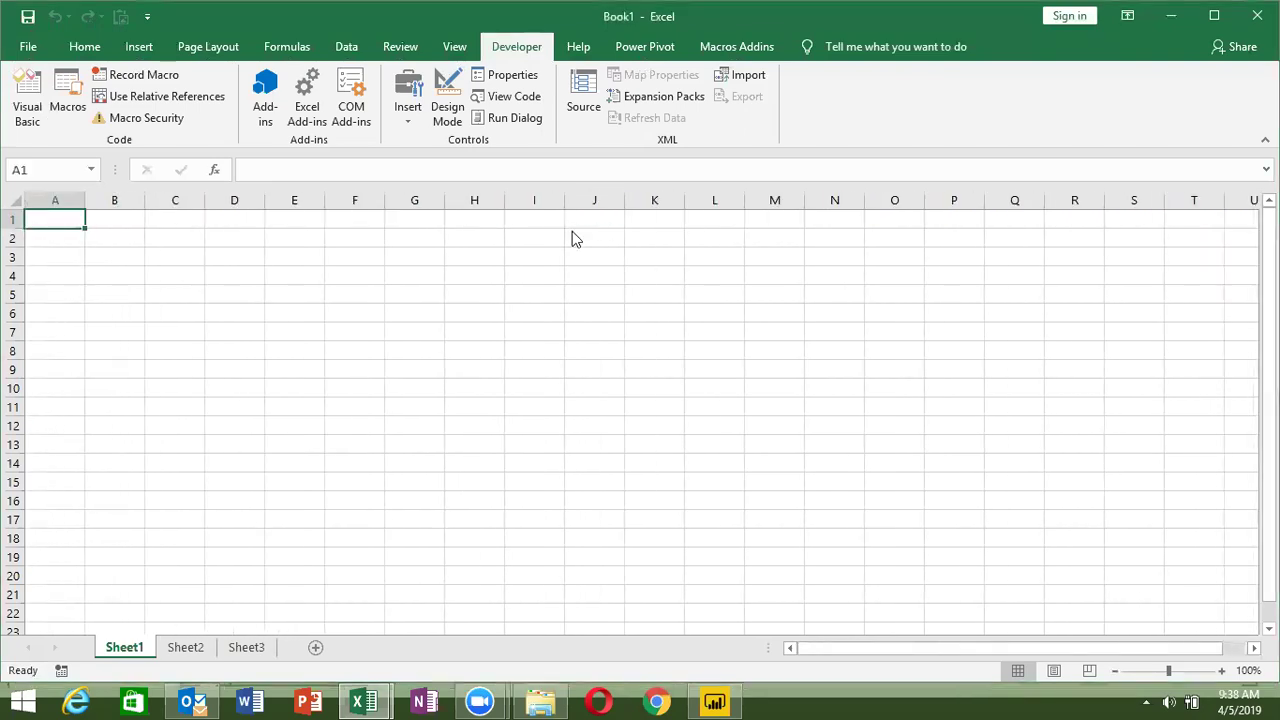
{"action": "key", "text": "alt+F11"}
- Rename the procedure from Raj1 to Raj_1 and add a blank line above End Sub
{"action": "key", "text": "Up"}
{"action": "key", "text": "Up"}
{"action": "key", "text": "Right"}
{"action": "key", "text": "Right"}
{"action": "key", "text": "Right"}
{"action": "key", "text": "Right"}
{"action": "key", "text": "Right"}
{"action": "key", "text": "Right"}
{"action": "key", "text": "Right"}
{"action": "type", "text": "_"}
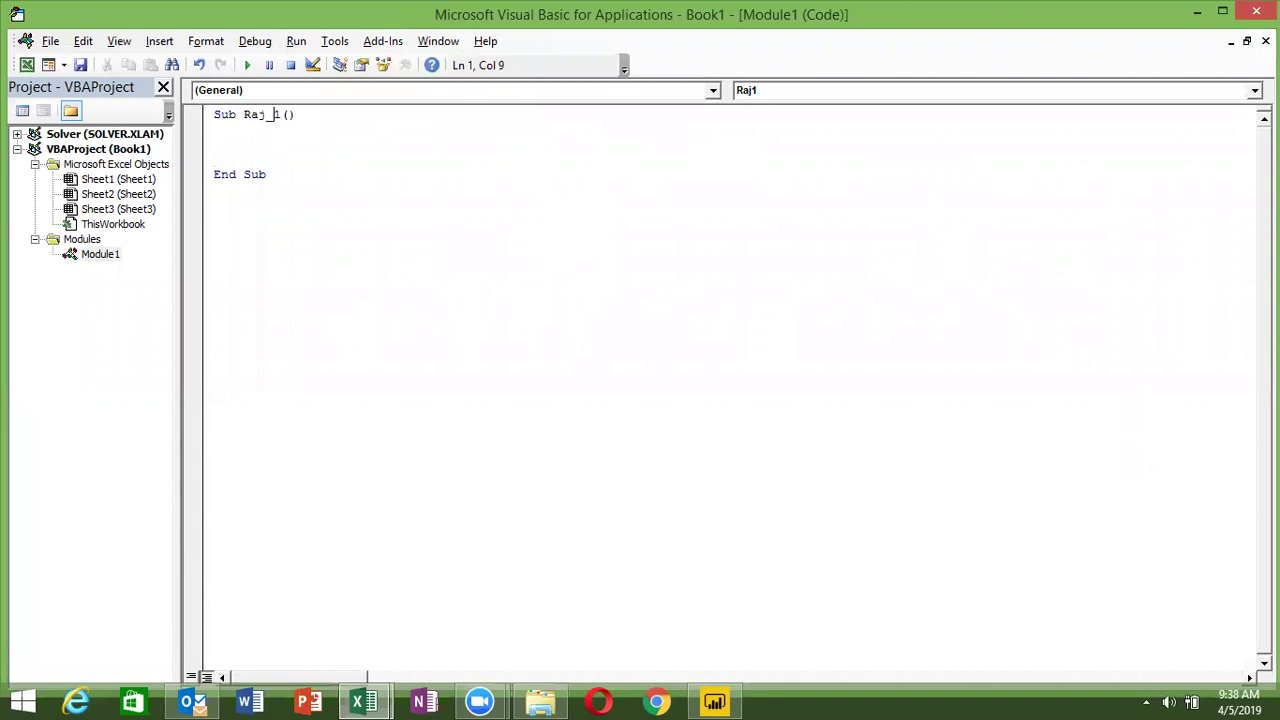
{"action": "key", "text": "Down"}
{"action": "key", "text": "Return"}
{"action": "key", "text": "Return"}
{"action": "key", "text": "Up"}
{"action": "key", "text": "Up"}
{"action": "key", "text": "Up"}
{"action": "key", "text": "shift+Down"}
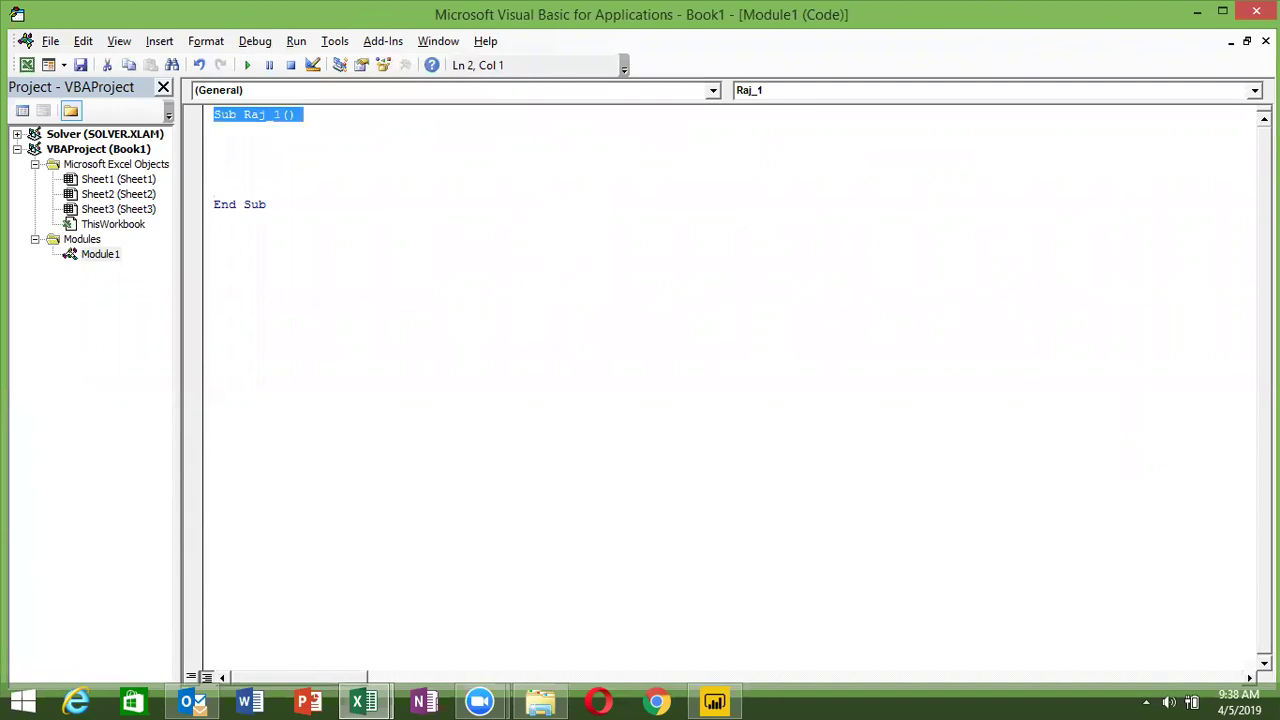
{"action": "key", "text": "Right"}
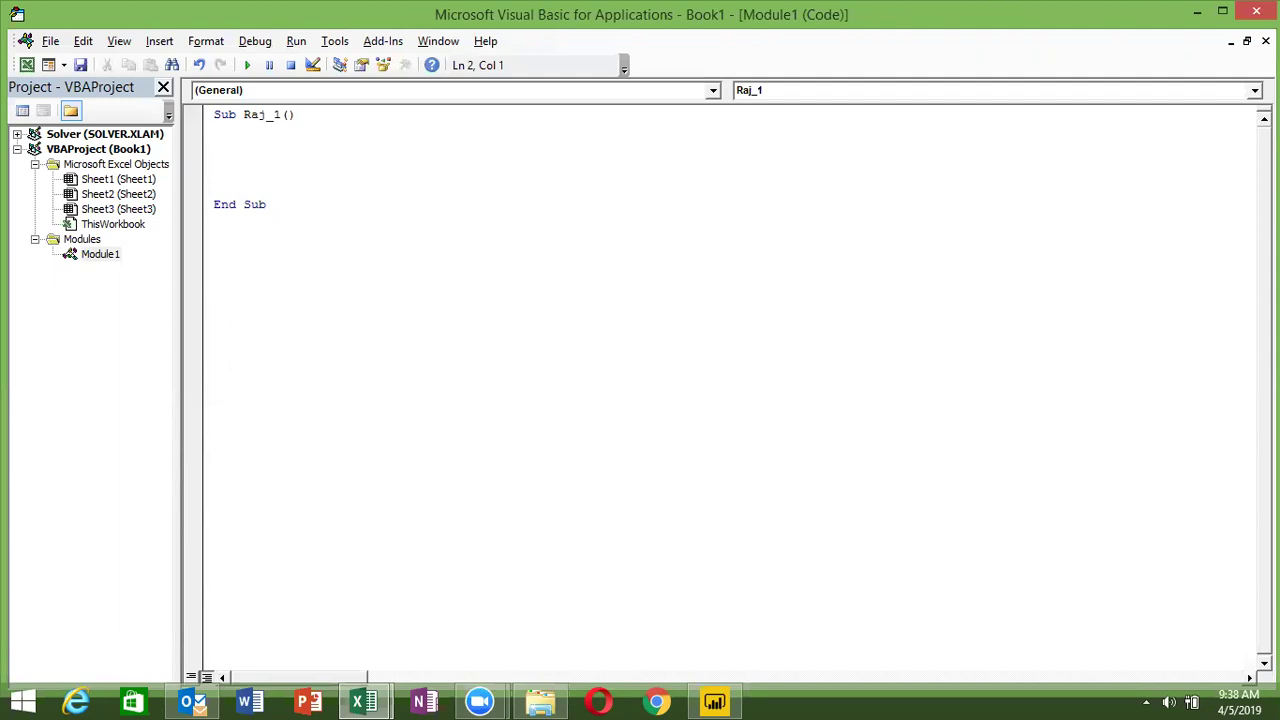
- Type Application, Workbooks, Sheets and Range on separate lines inside Raj_1
{"action": "key", "text": "Return"}
{"action": "type", "text": "application"}
{"action": "key", "text": "Return"}
{"action": "type", "text": "workbooks"}
{"action": "key", "text": "Return"}
{"action": "type", "text": "sheets"}
{"action": "key", "text": "Return"}
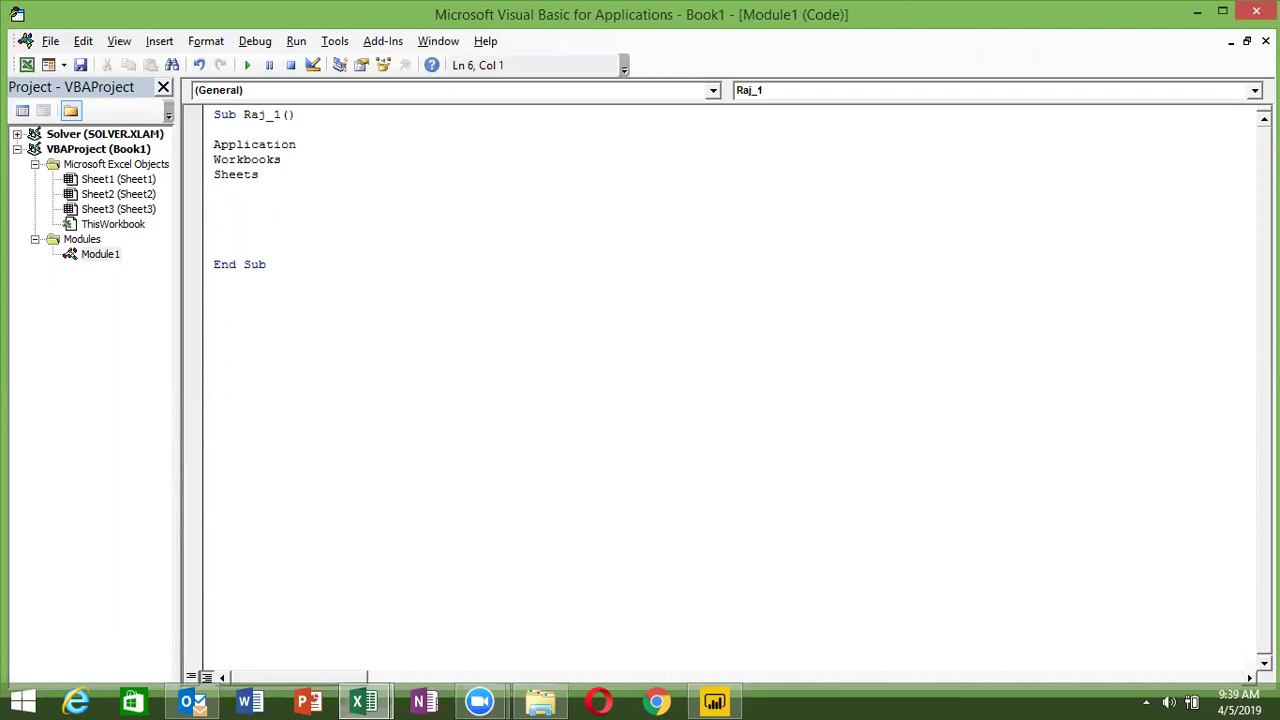
{"action": "type", "text": "range"}
{"action": "key", "text": "Return"}
{"action": "left_click", "coordinate": [251, 159]}
{"action": "key", "text": "Up"}
{"action": "key", "text": "Down"}
{"action": "key", "text": "Down"}
{"action": "key", "text": "Down"}
- Step back up to the Application line to review the four object lines
{"action": "key", "text": "Up"}
{"action": "key", "text": "Up"}
{"action": "key", "text": "Up"}
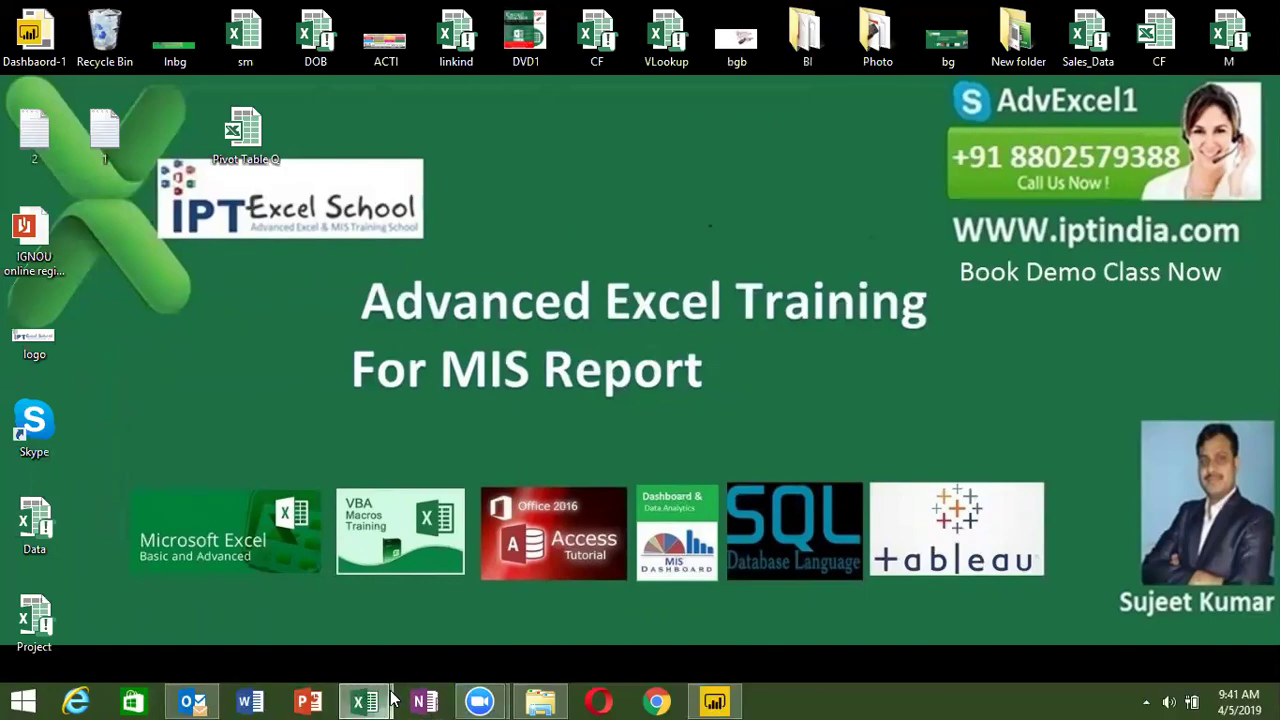
- Bring Book1 up from the taskbar and type Name in A1 and Roll in B1
{"action": "mouse_move", "coordinate": [364, 701]}
{"action": "left_click", "coordinate": [267, 608]}
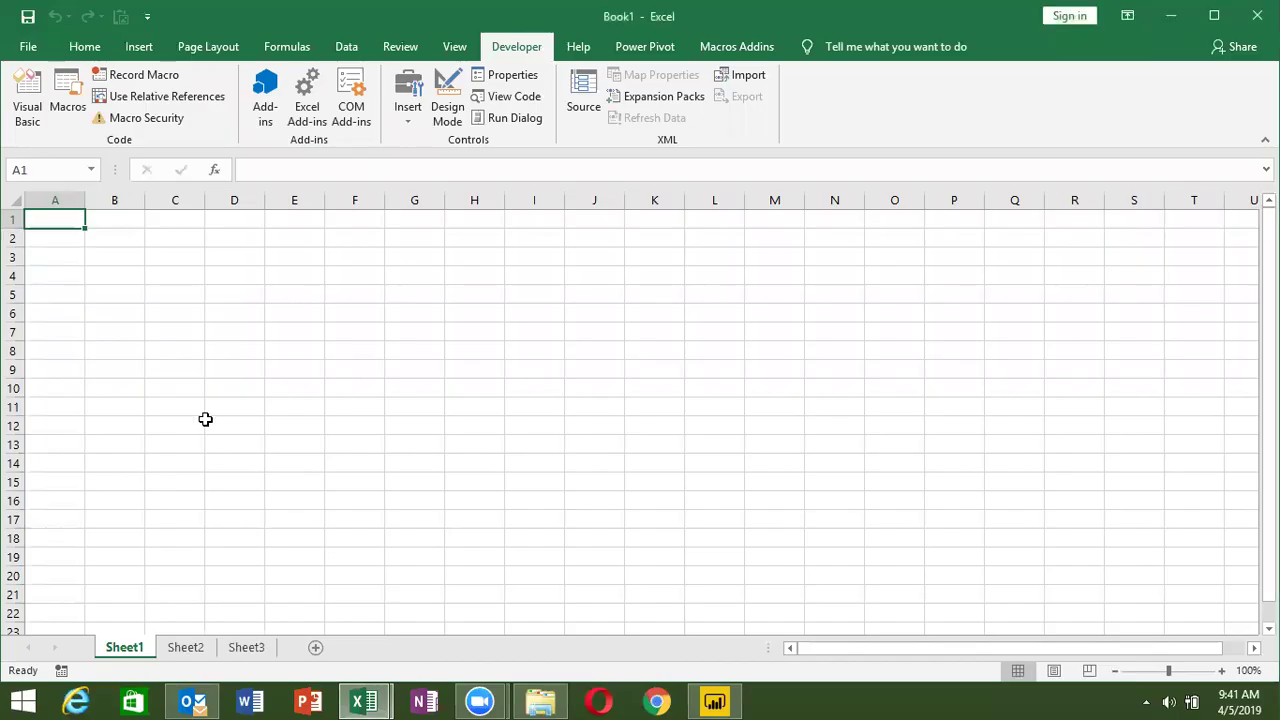
{"action": "type", "text": "Name"}
{"action": "key", "text": "Tab"}
{"action": "type", "text": "Roll"}
{"action": "key", "text": "Tab"}
- Enter the Marks header in C1 and select the range A1:C10
{"action": "type", "text": "Marks"}
{"action": "key", "text": "Return"}
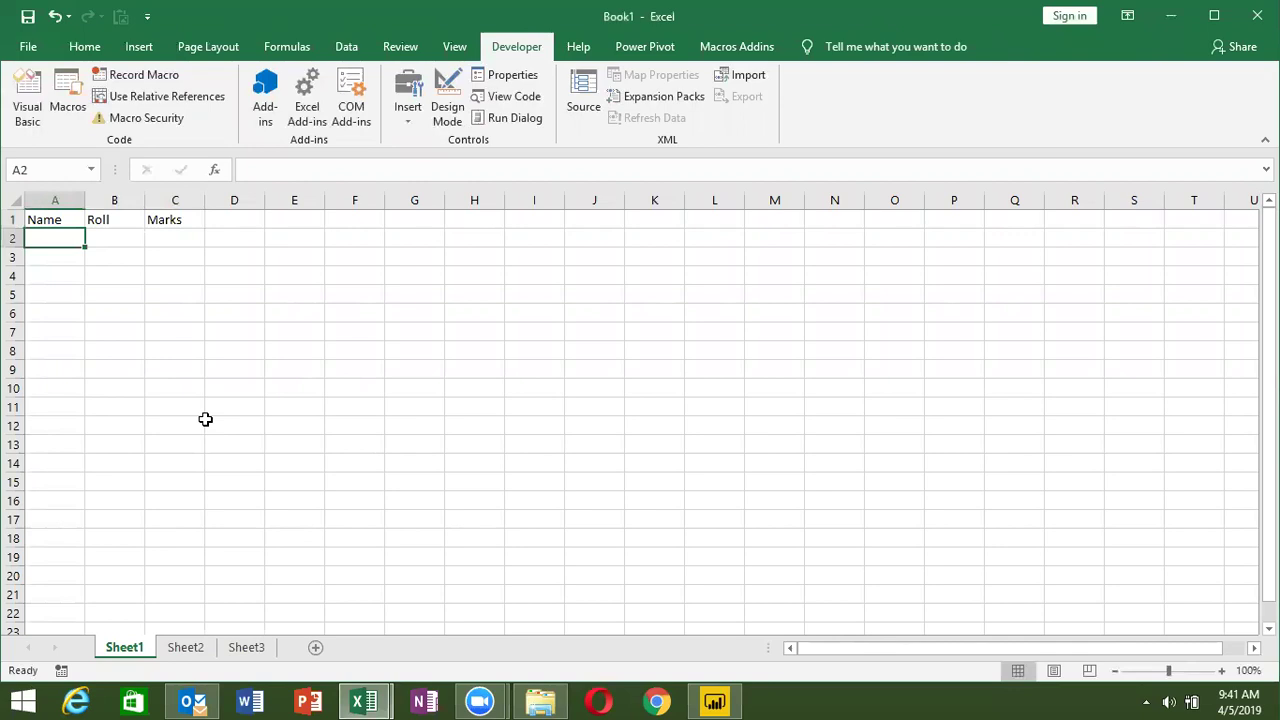
{"action": "key", "text": "Up"}
{"action": "key", "text": "shift+Right"}
{"action": "key", "text": "shift+Right"}
{"action": "key", "text": "shift+Down"}
{"action": "key", "text": "shift+Down"}
{"action": "key", "text": "shift+Down"}
{"action": "key", "text": "shift+Down"}
{"action": "key", "text": "shift+Down"}
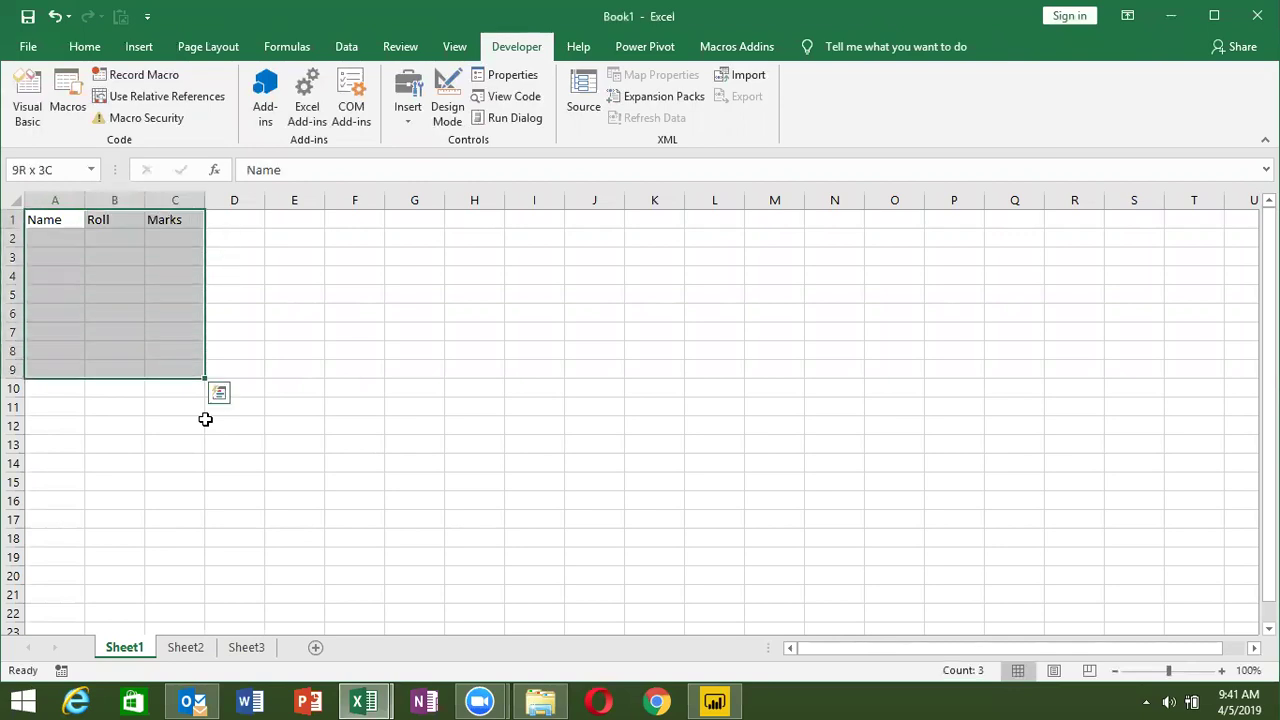
{"action": "key", "text": "shift+Down"}
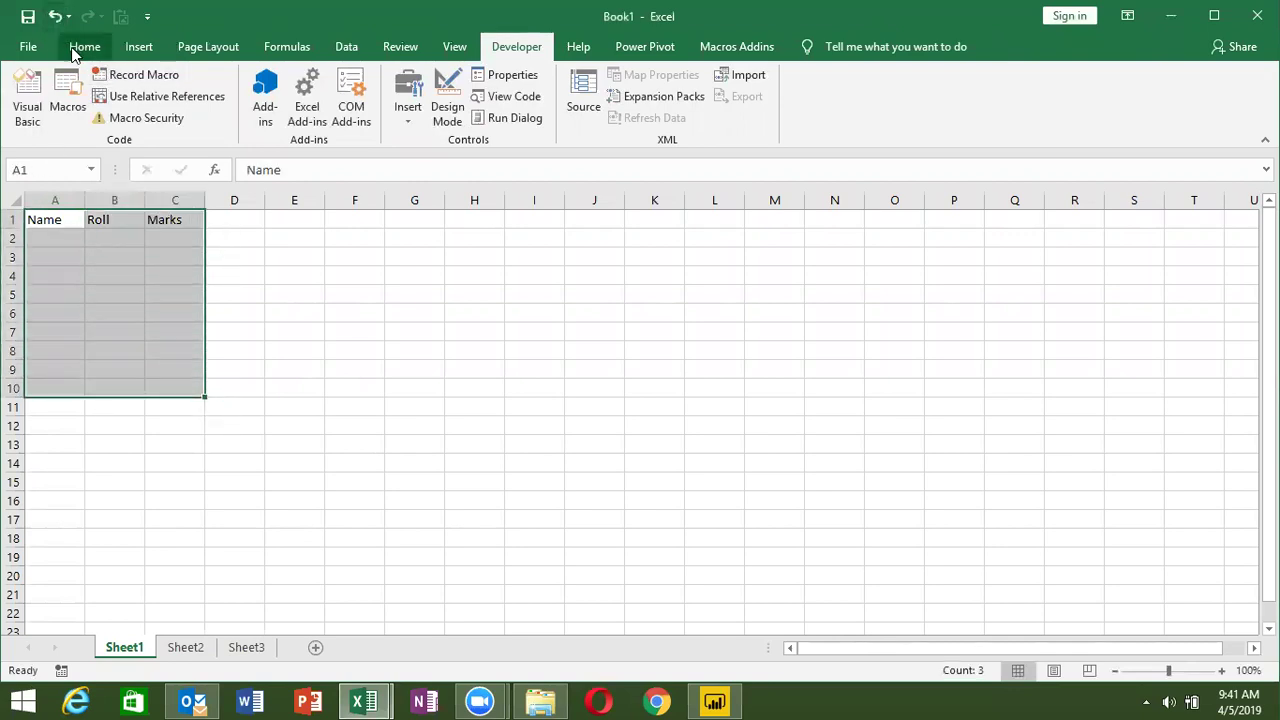
- Apply All Borders from the Home tab's Borders list to A1:C10
{"action": "left_click", "coordinate": [82, 47]}
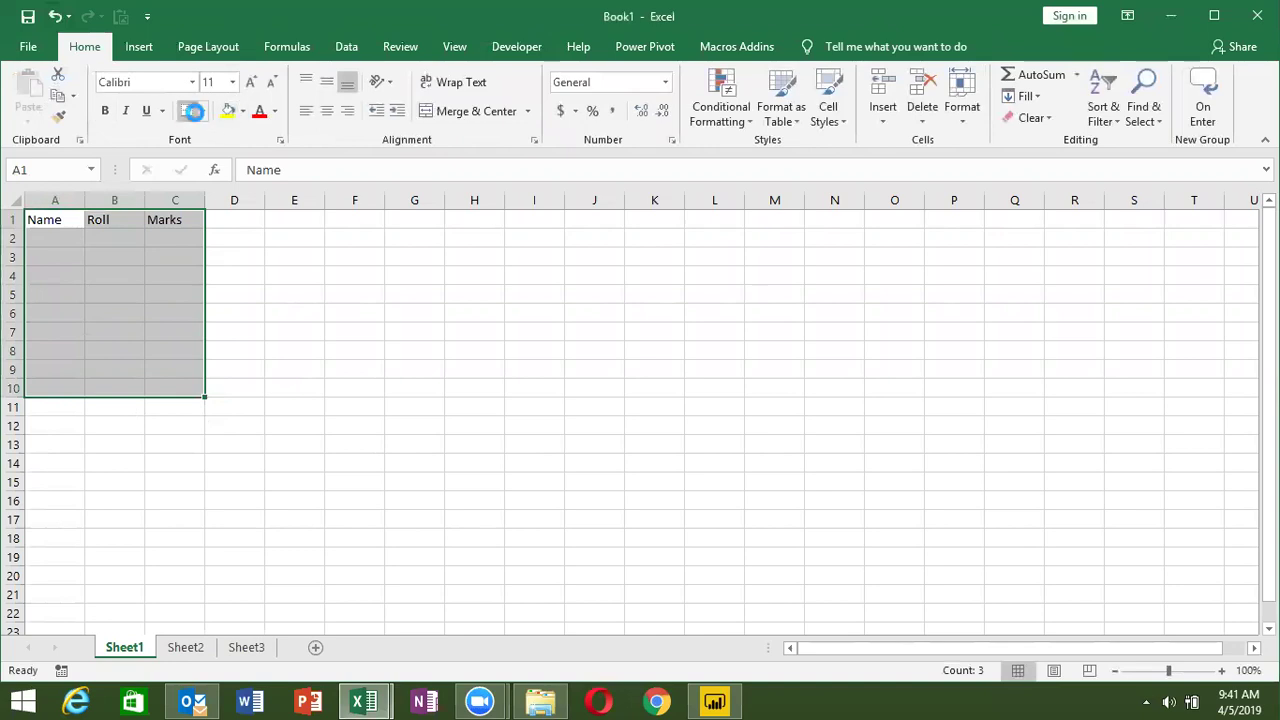
{"action": "left_click", "coordinate": [202, 111]}
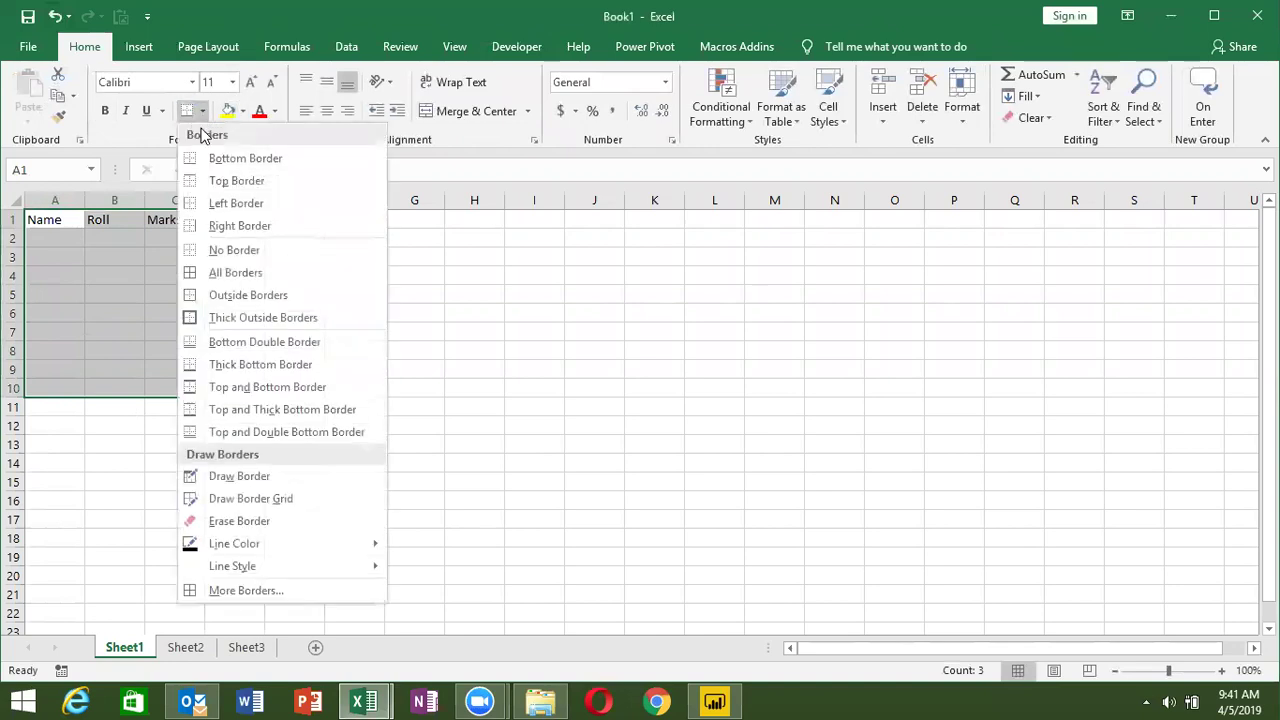
{"action": "left_click", "coordinate": [212, 272]}
{"action": "left_click", "coordinate": [55, 390]}
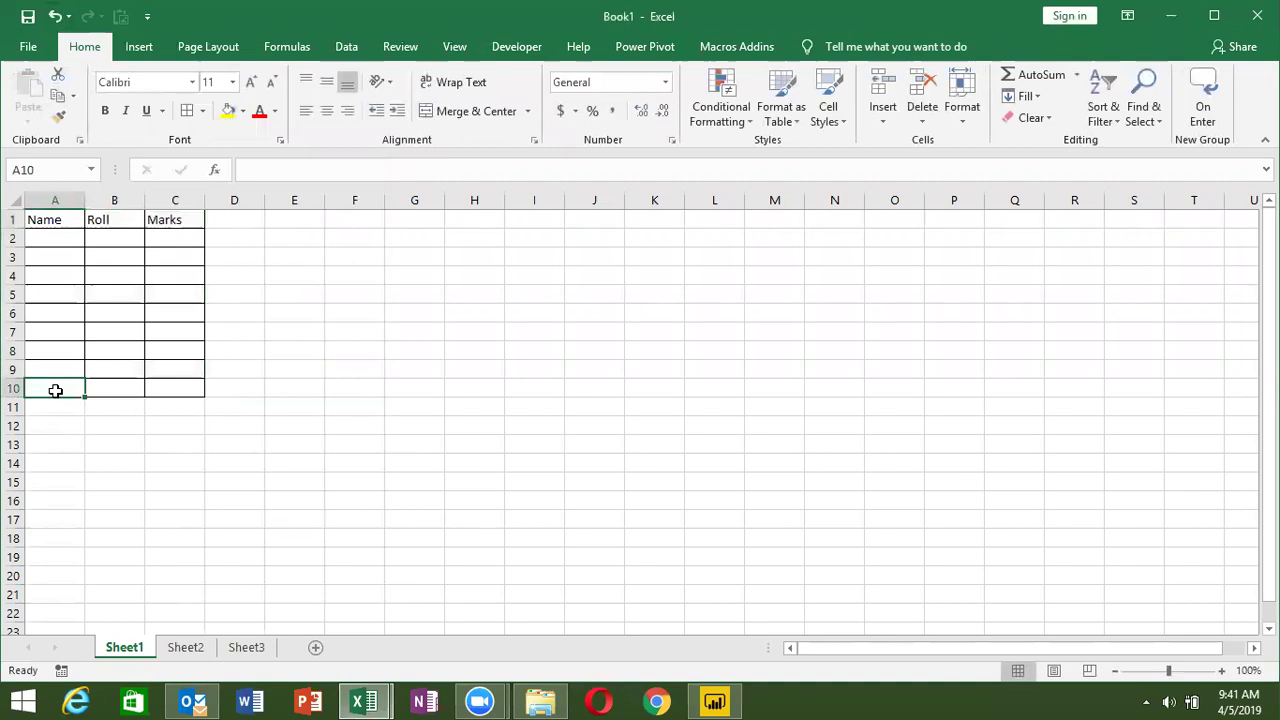
- Label A10 'Total' and put =SUM(C2:C9) in C10, then go to an empty cell in row 1
{"action": "type", "text": "Total"}
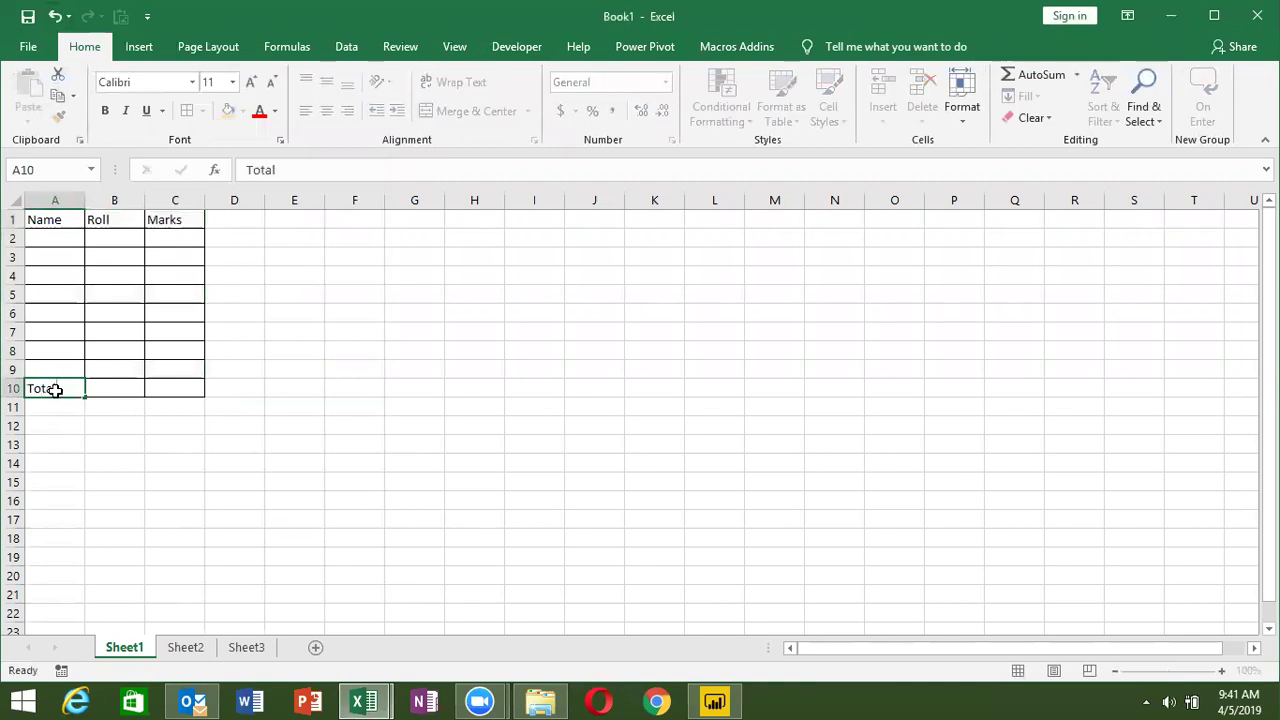
{"action": "key", "text": "Tab"}
{"action": "key", "text": "Tab"}
{"action": "type", "text": "=sum("}
{"action": "key", "text": "Up"}
{"action": "key", "text": "shift+Up"}
{"action": "key", "text": "shift+Up"}
{"action": "key", "text": "shift+Up"}
{"action": "key", "text": "shift+Up"}
{"action": "key", "text": "shift+Up"}
{"action": "key", "text": "shift+Up"}
{"action": "key", "text": "shift+Up"}
{"action": "key", "text": "Return"}
{"action": "key", "text": "Up"}
{"action": "key", "text": "Right"}
{"action": "key", "text": "Right"}
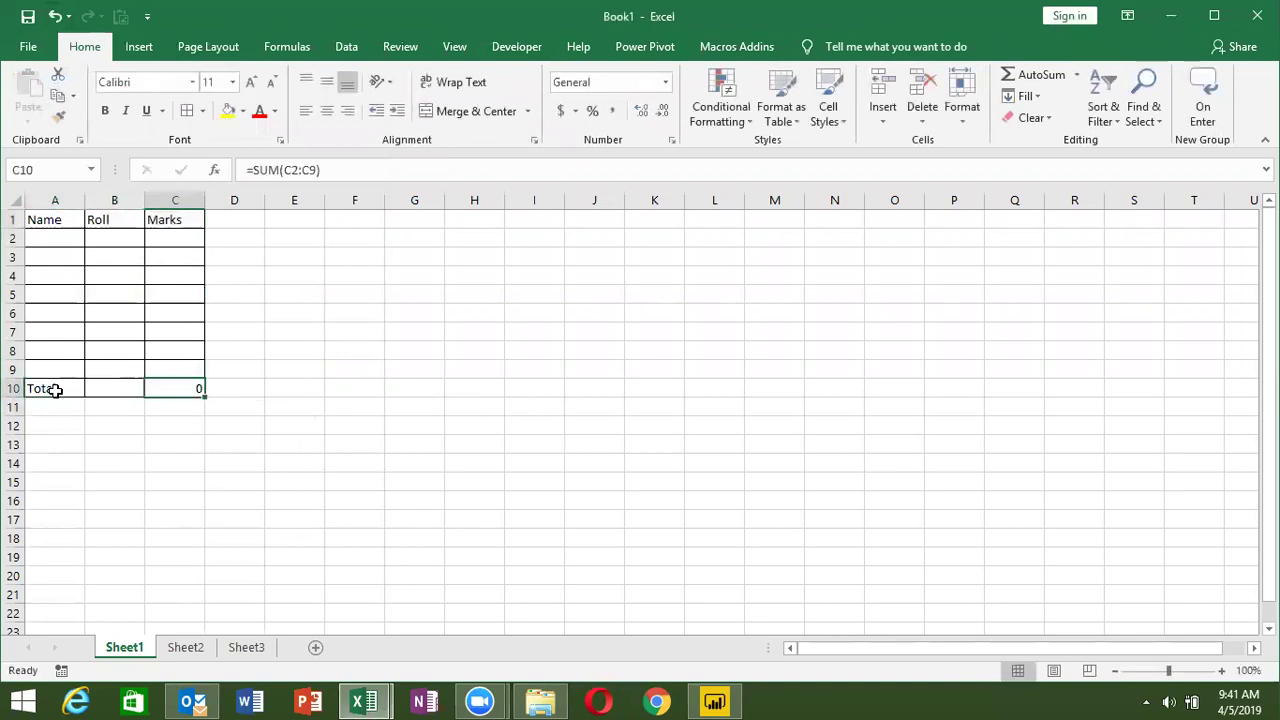
{"action": "key", "text": "Up"}
{"action": "key", "text": "Up"}
{"action": "key", "text": "Up"}
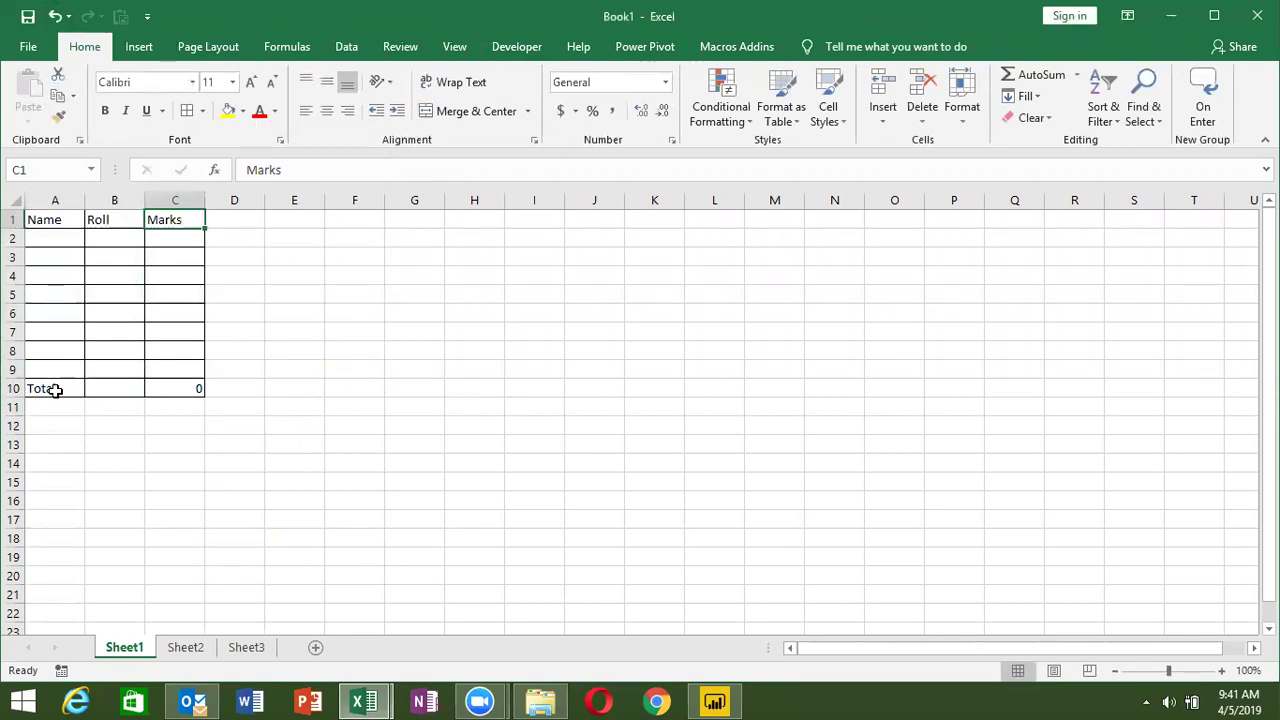
{"action": "key", "text": "Right"}
{"action": "key", "text": "Right"}
{"action": "key", "text": "Right"}
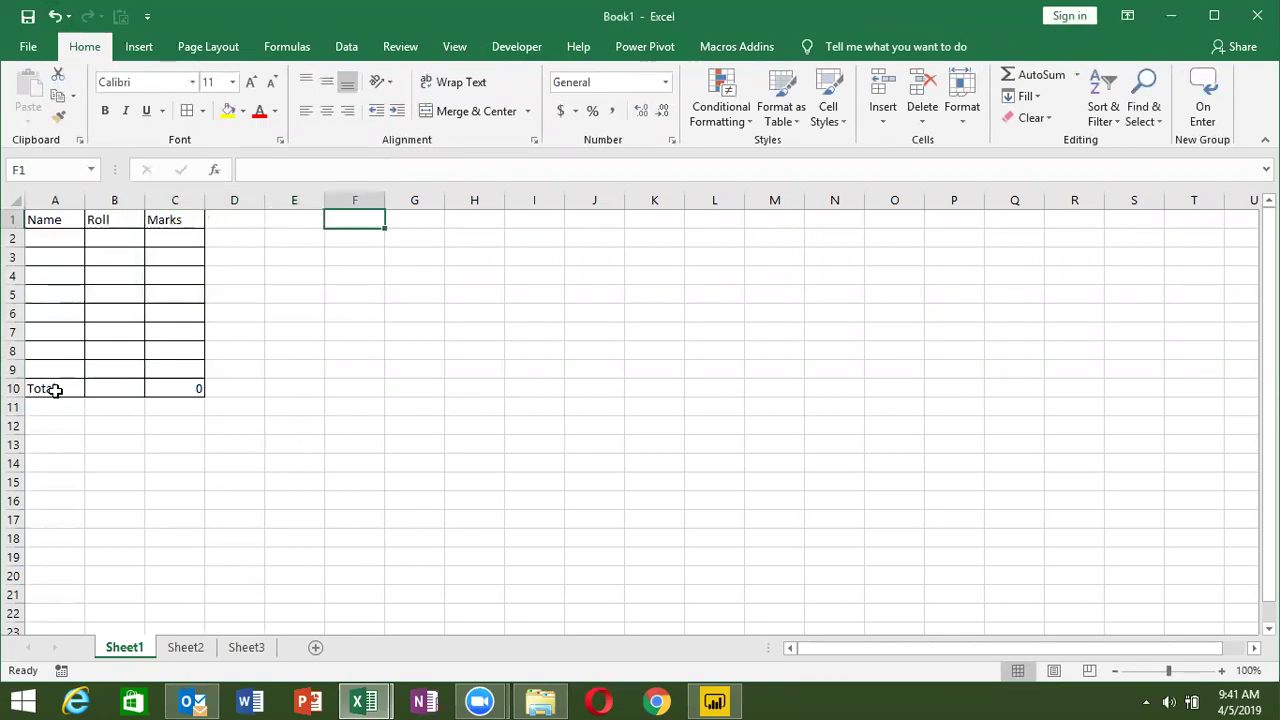
{"action": "key", "text": "Right"}
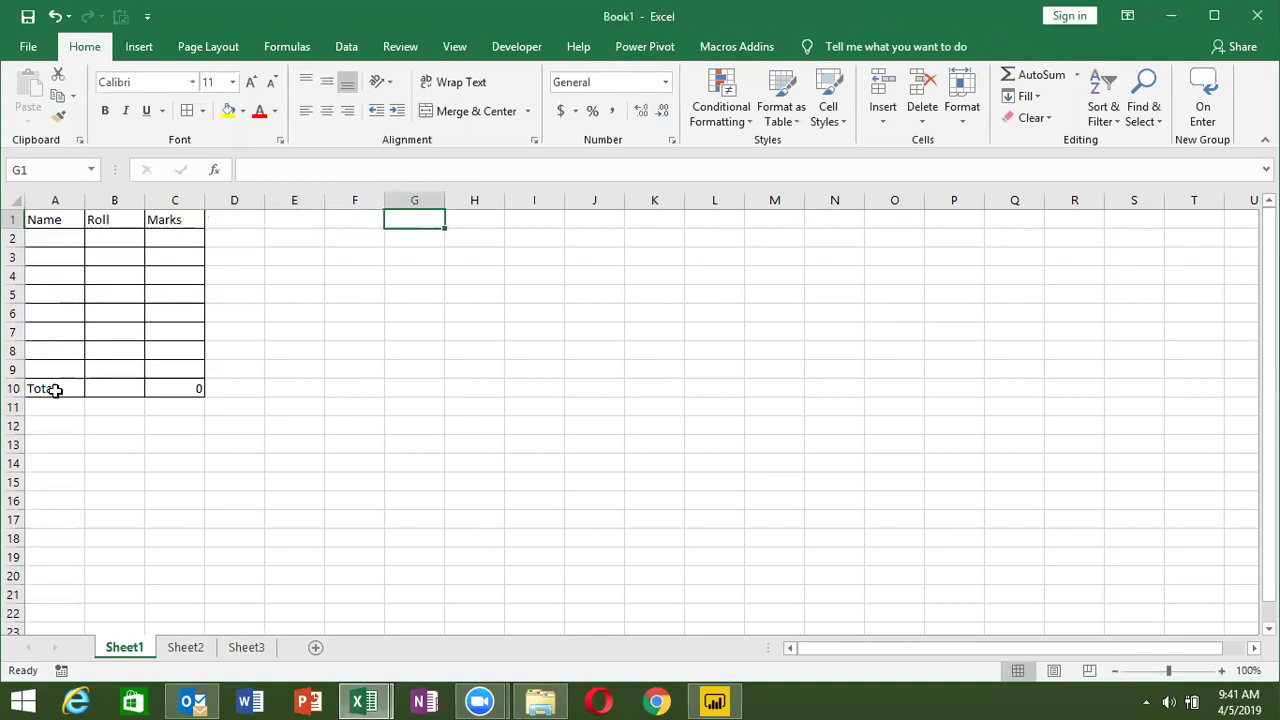
- Write the first plan notes 'start' and 'sheet1 activate' in G1:G2
{"action": "type", "text": "start"}
{"action": "key", "text": "Return"}
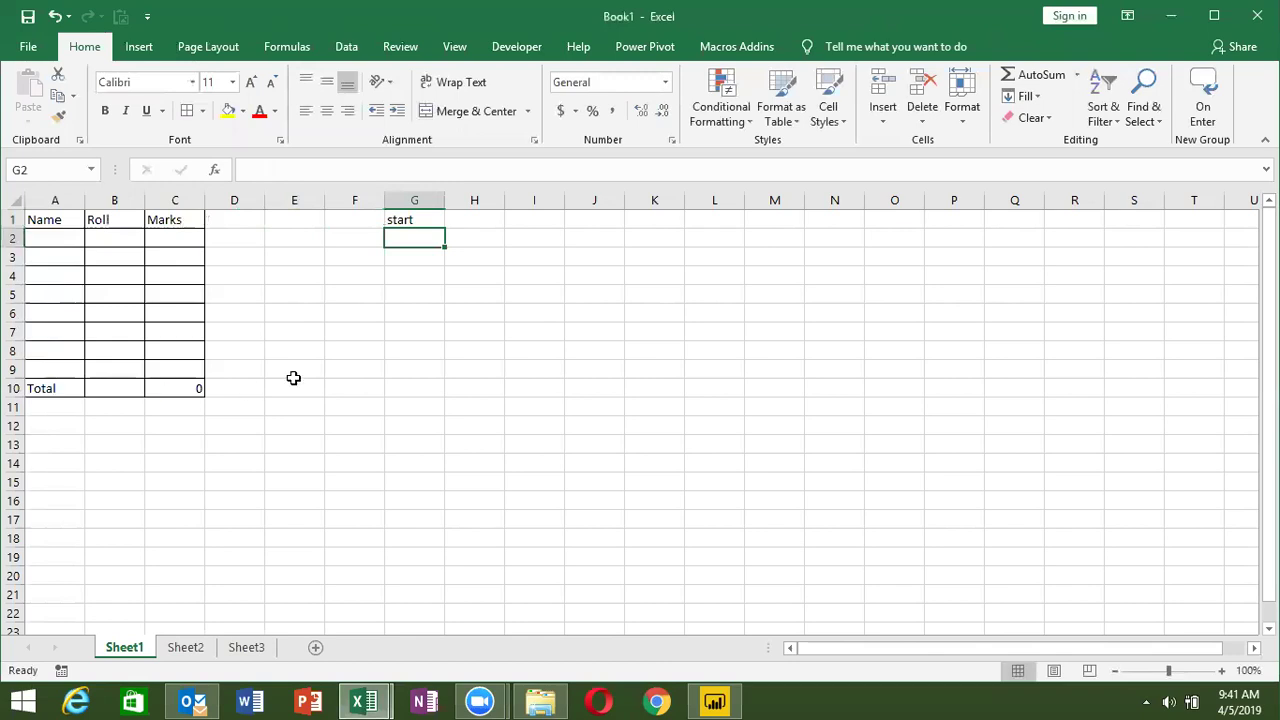
{"action": "type", "text": "sheets"}
{"action": "key", "text": "BackSpace"}
{"action": "type", "text": "1"}
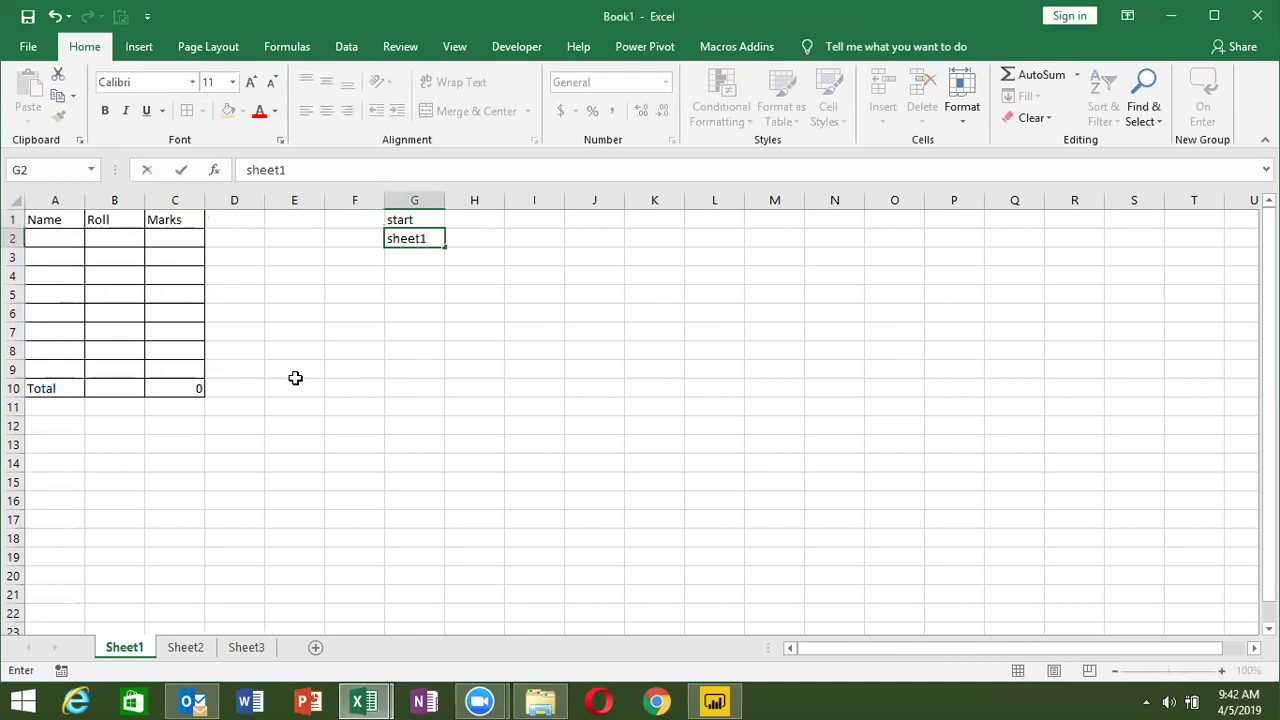
{"action": "type", "text": " activat"}
{"action": "type", "text": "e"}
{"action": "key", "text": "Return"}
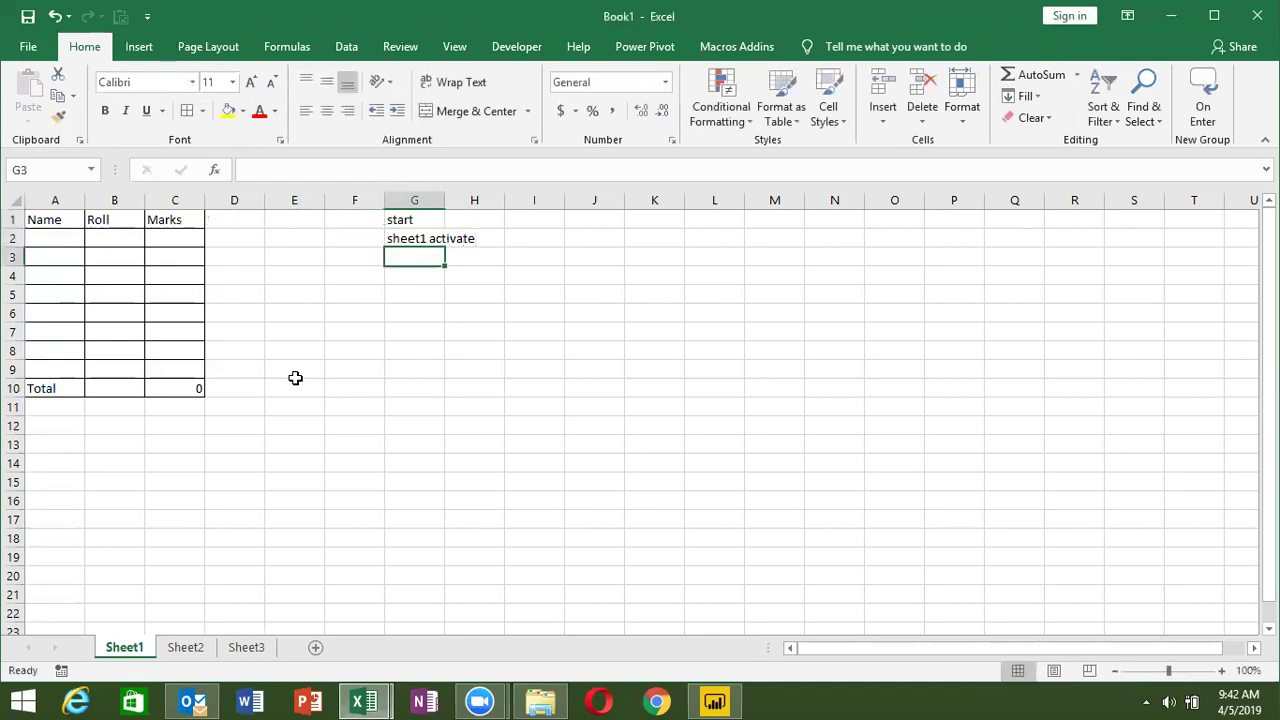
- Add the notes 'A1 Selecct' and 'enter name' in G3:G4
{"action": "type", "text": "range"}
{"action": "key", "text": "BackSpace"}
{"action": "key", "text": "BackSpace"}
{"action": "key", "text": "BackSpace"}
{"action": "key", "text": "BackSpace"}
{"action": "key", "text": "BackSpace"}
{"action": "type", "text": "A1 Ce"}
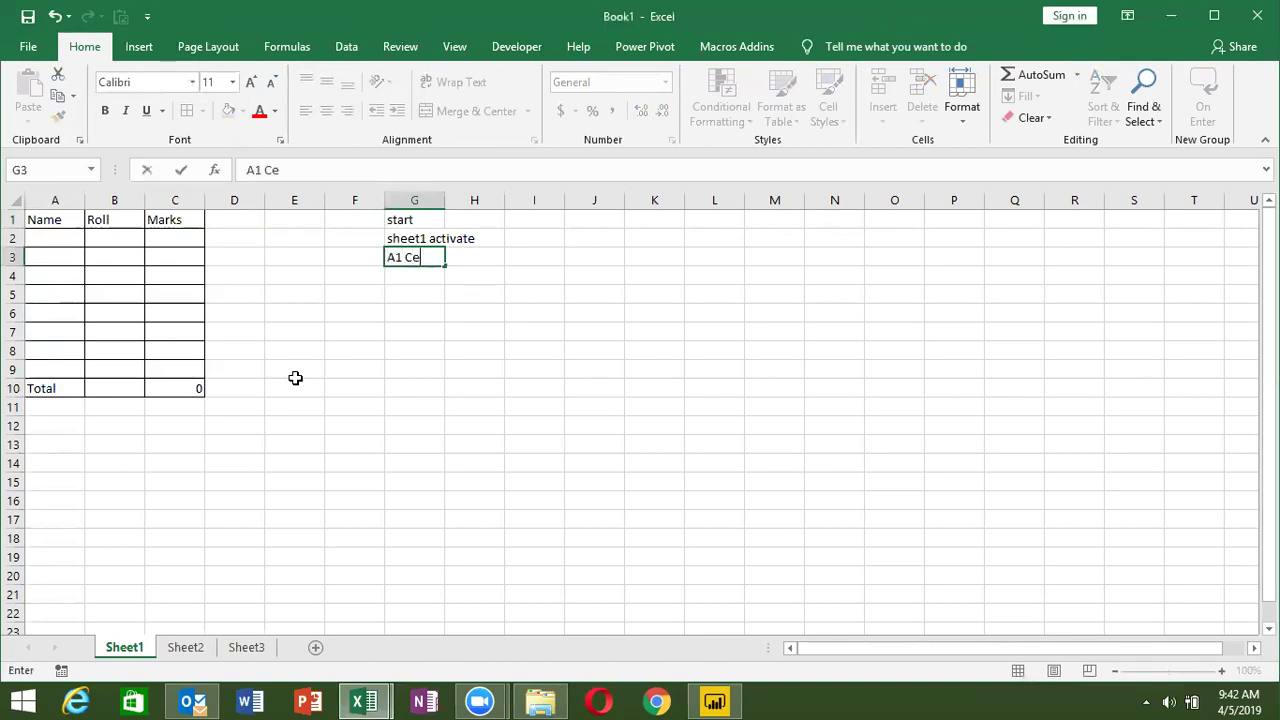
{"action": "key", "text": "BackSpace"}
{"action": "key", "text": "BackSpace"}
{"action": "type", "text": "Selec"}
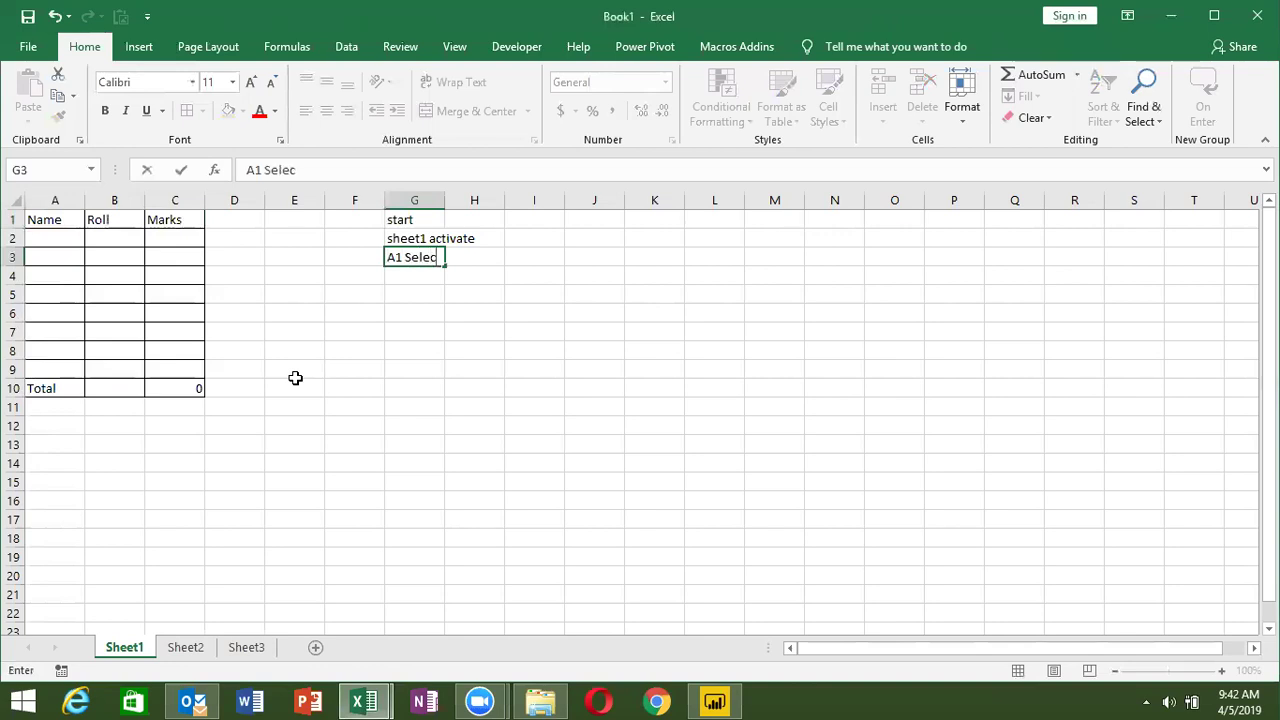
{"action": "type", "text": "ct"}
{"action": "key", "text": "Return"}
{"action": "type", "text": "e"}
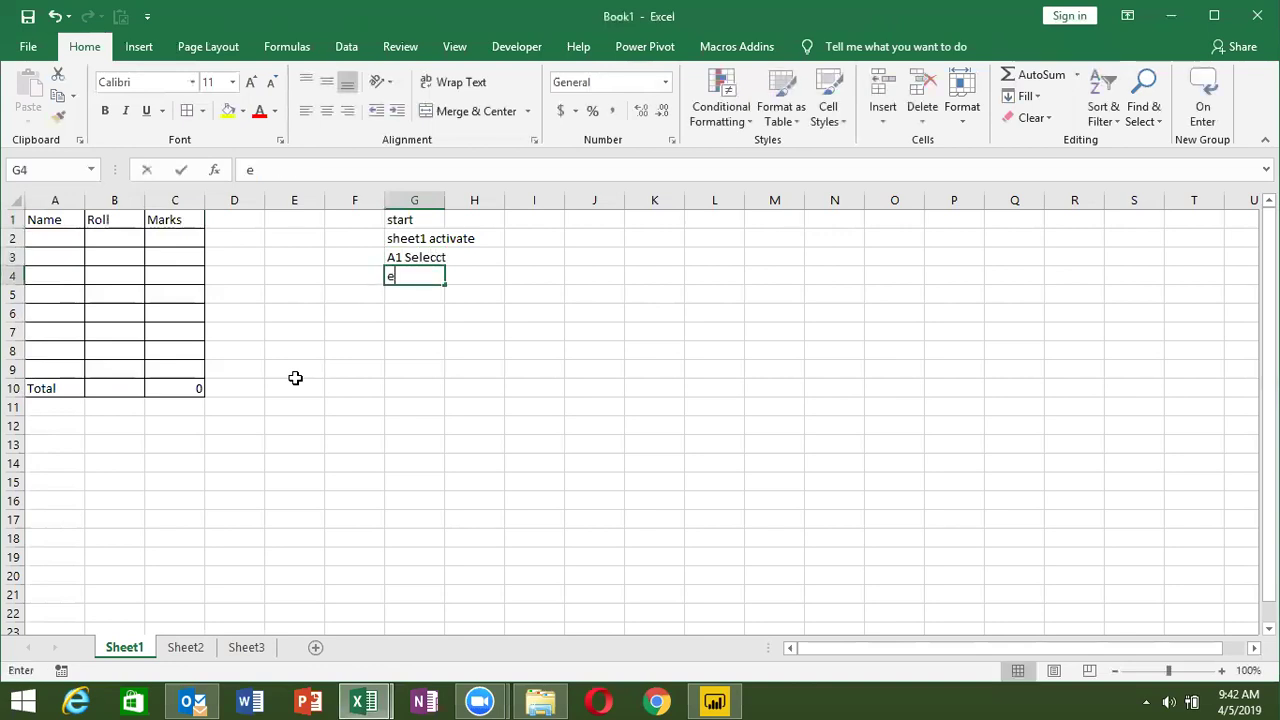
{"action": "type", "text": "nter"}
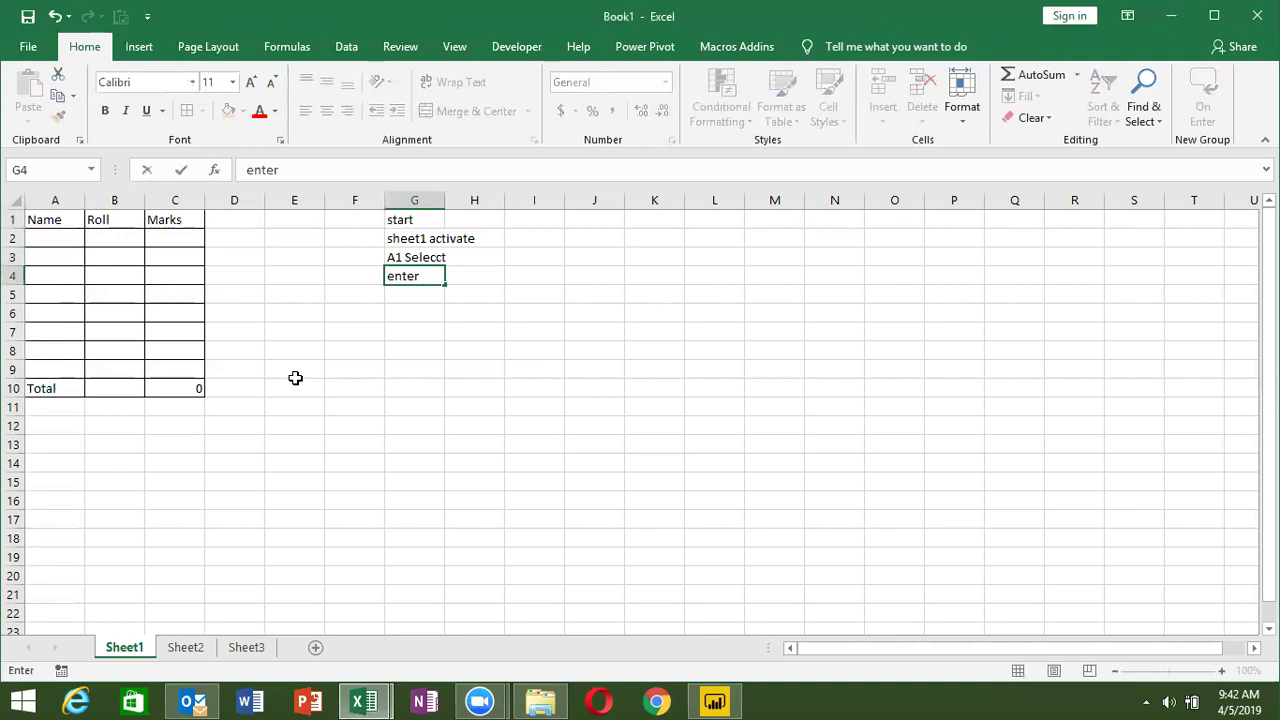
{"action": "type", "text": " name"}
{"action": "key", "text": "Return"}
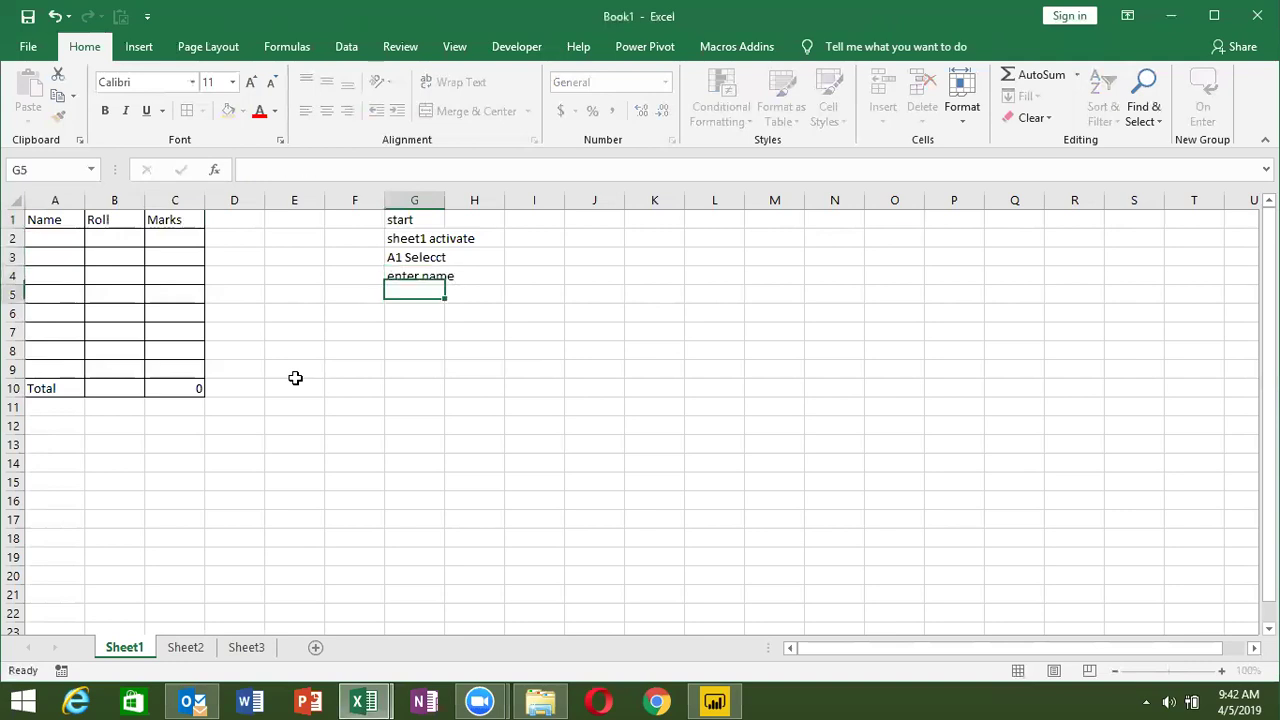
- Add 'b1 select', 'enter roll' and 'c1 select' in G5:G7
{"action": "type", "text": "b1 select"}
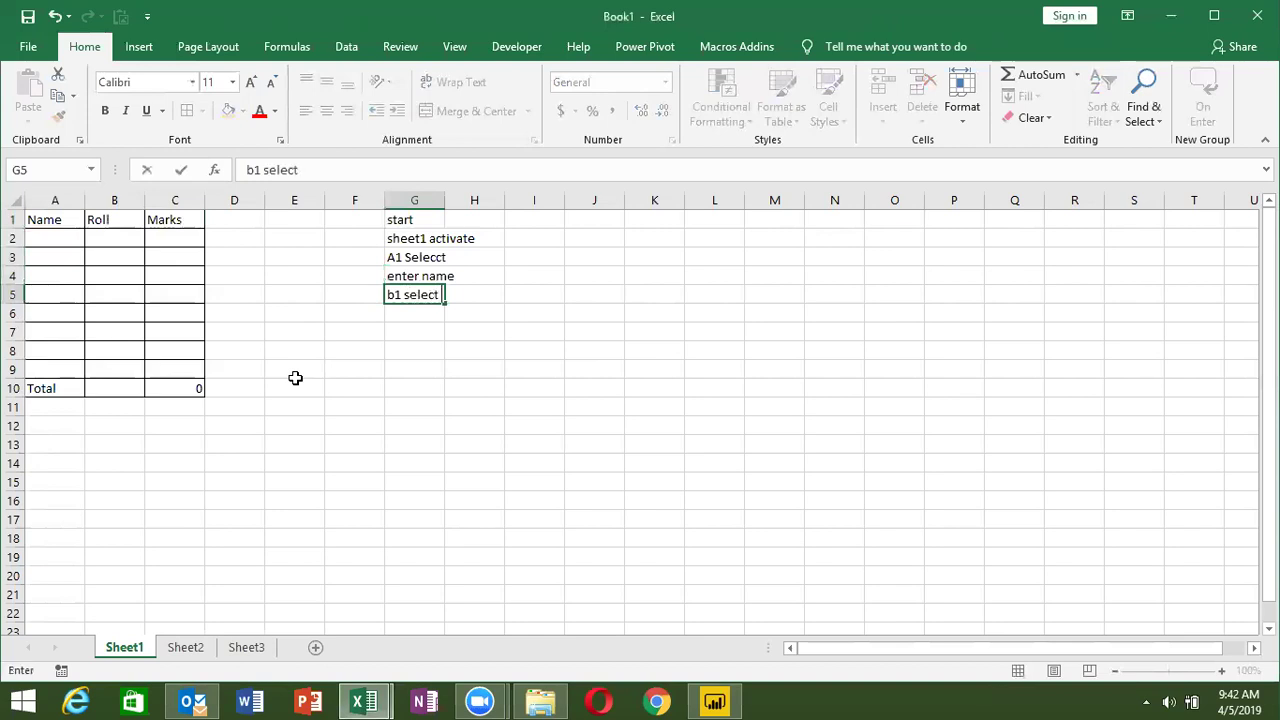
{"action": "key", "text": "Return"}
{"action": "type", "text": "enter roll"}
{"action": "key", "text": "Return"}
{"action": "type", "text": "c1 select"}
{"action": "key", "text": "Return"}
- Add 'enter marks', 'a1:C10 select' and 'apply all boeders' in G8:G10
{"action": "type", "text": "enter marks"}
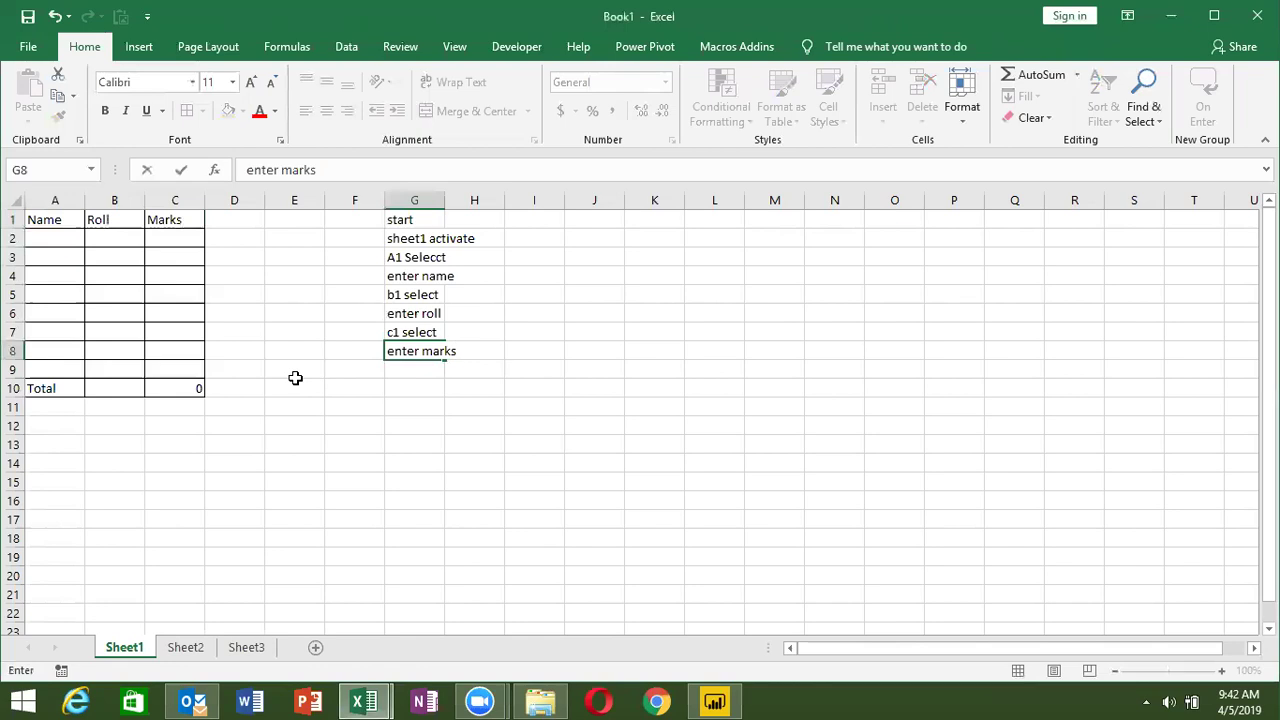
{"action": "key", "text": "Return"}
{"action": "type", "text": "a"}
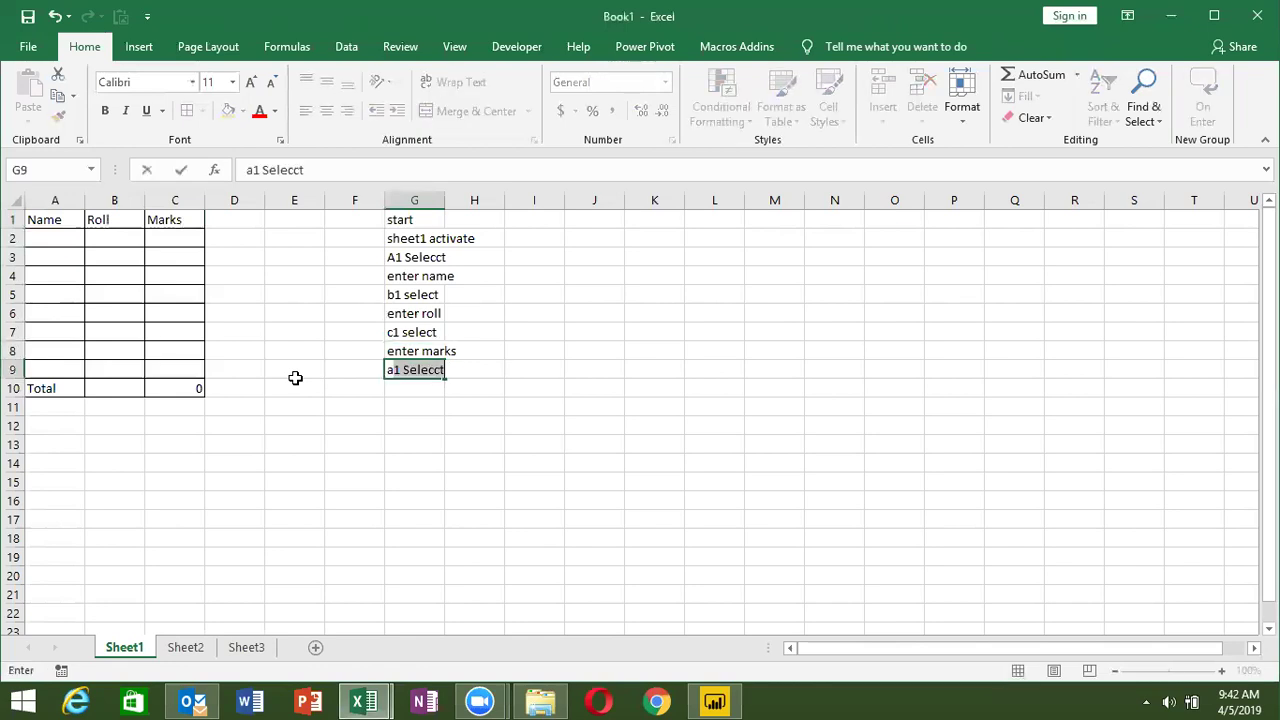
{"action": "type", "text": "1"}
{"action": "type", "text": ":C10 select"}
{"action": "key", "text": "Return"}
{"action": "type", "text": "apply all boeders"}
- Correct 'boeders' to 'borders' in the G10 note
{"action": "key", "text": "Return"}
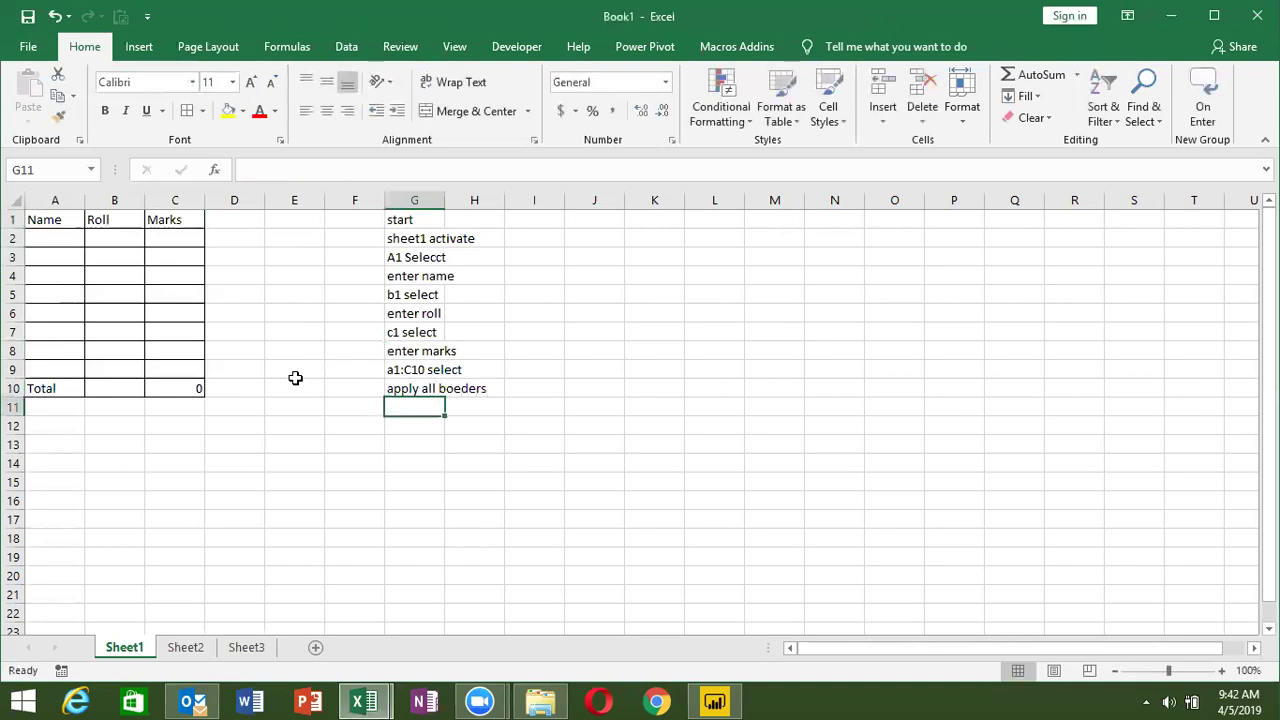
{"action": "key", "text": "Up"}
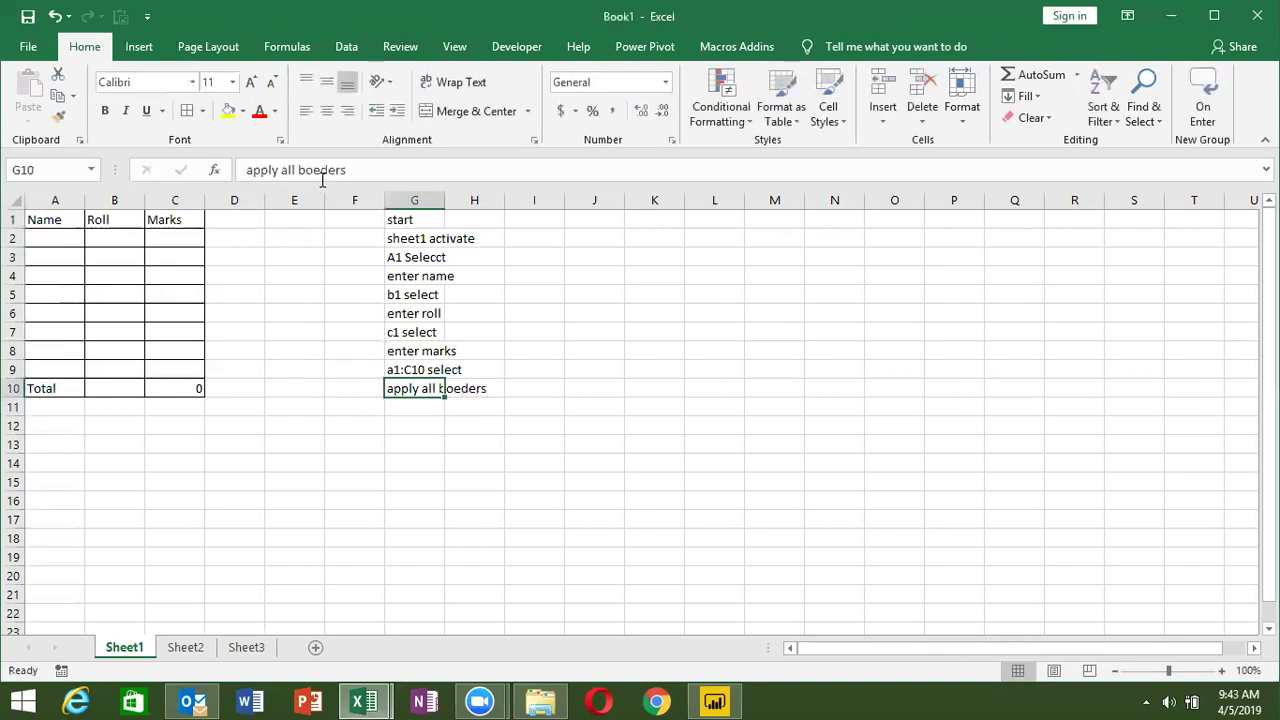
{"action": "left_click", "coordinate": [312, 171]}
{"action": "key", "text": "Delete"}
{"action": "type", "text": "r"}
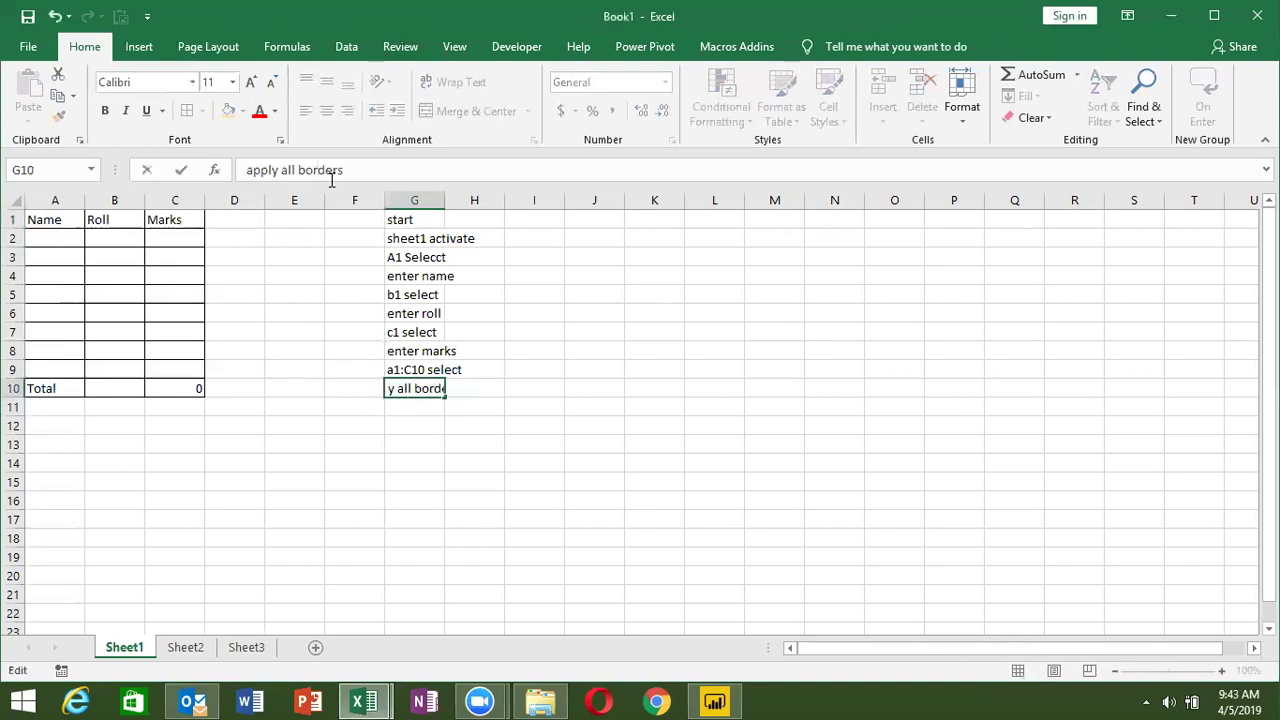
{"action": "key", "text": "Return"}
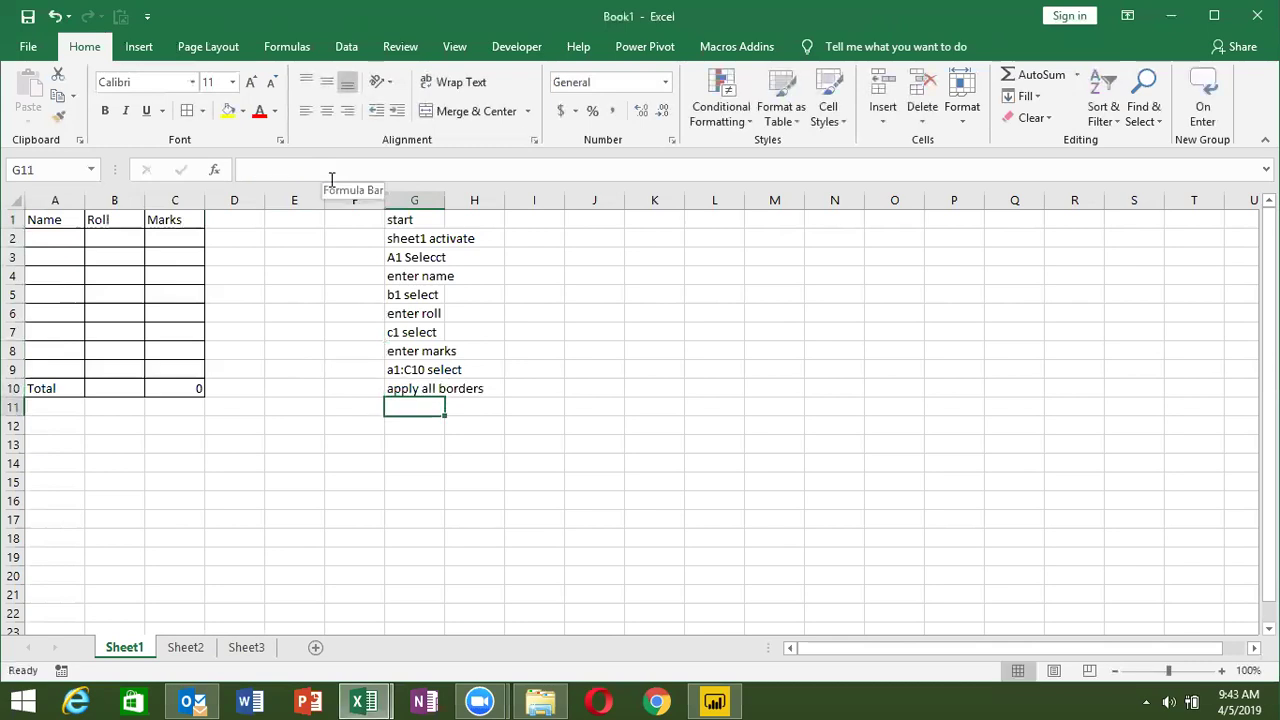
- Add the notes 'a10 select', 'enter total' and 'c10 select' in G11:G13
{"action": "type", "text": "a10 select"}
{"action": "key", "text": "Return"}
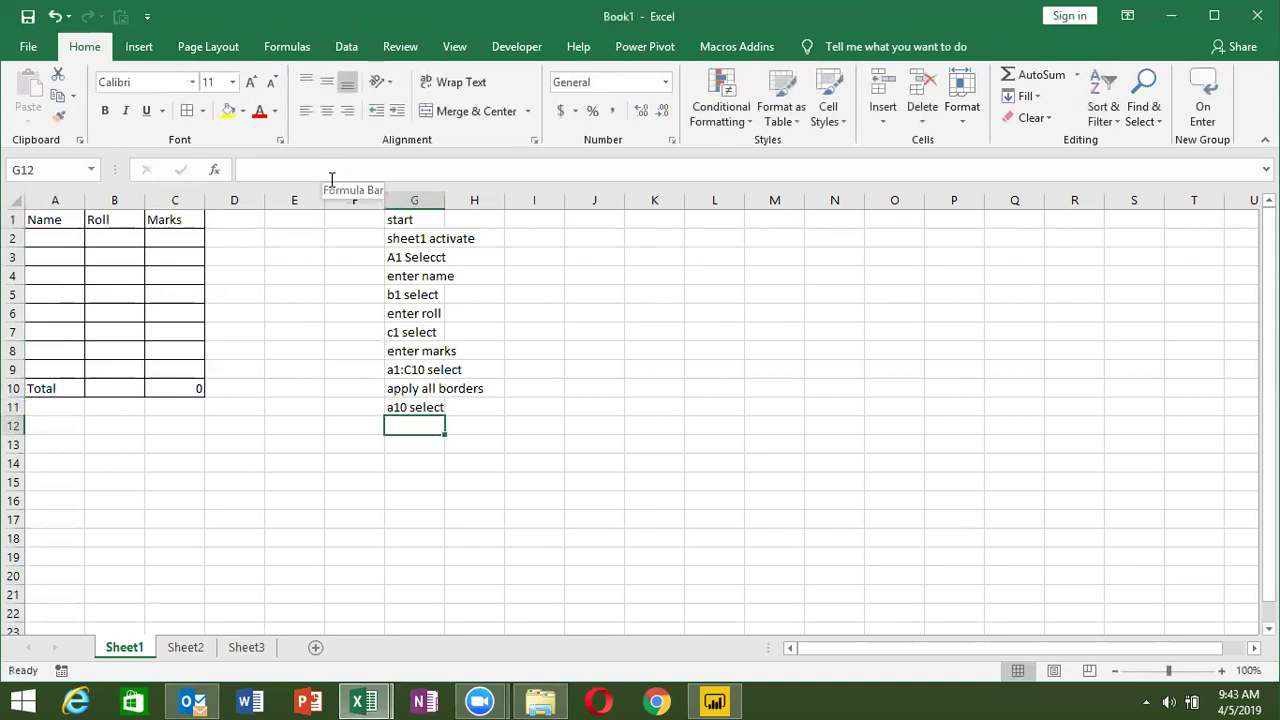
{"action": "type", "text": "enter"}
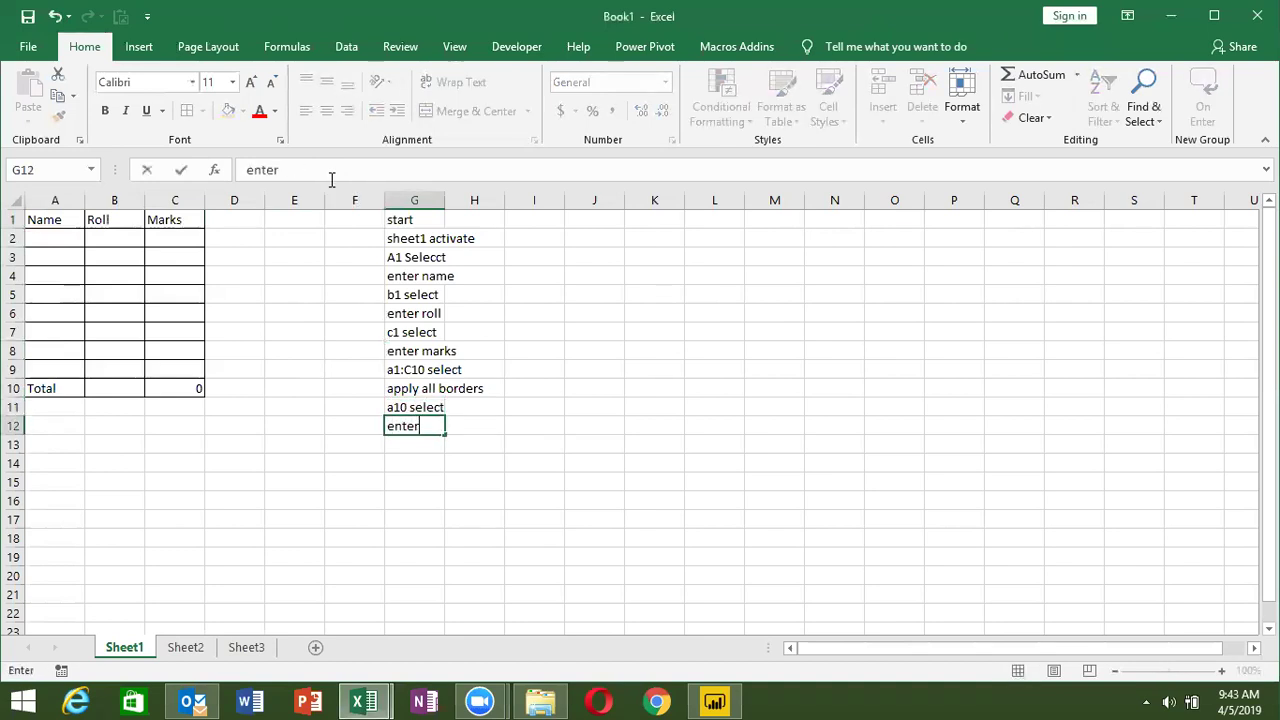
{"action": "type", "text": " total"}
{"action": "key", "text": "Return"}
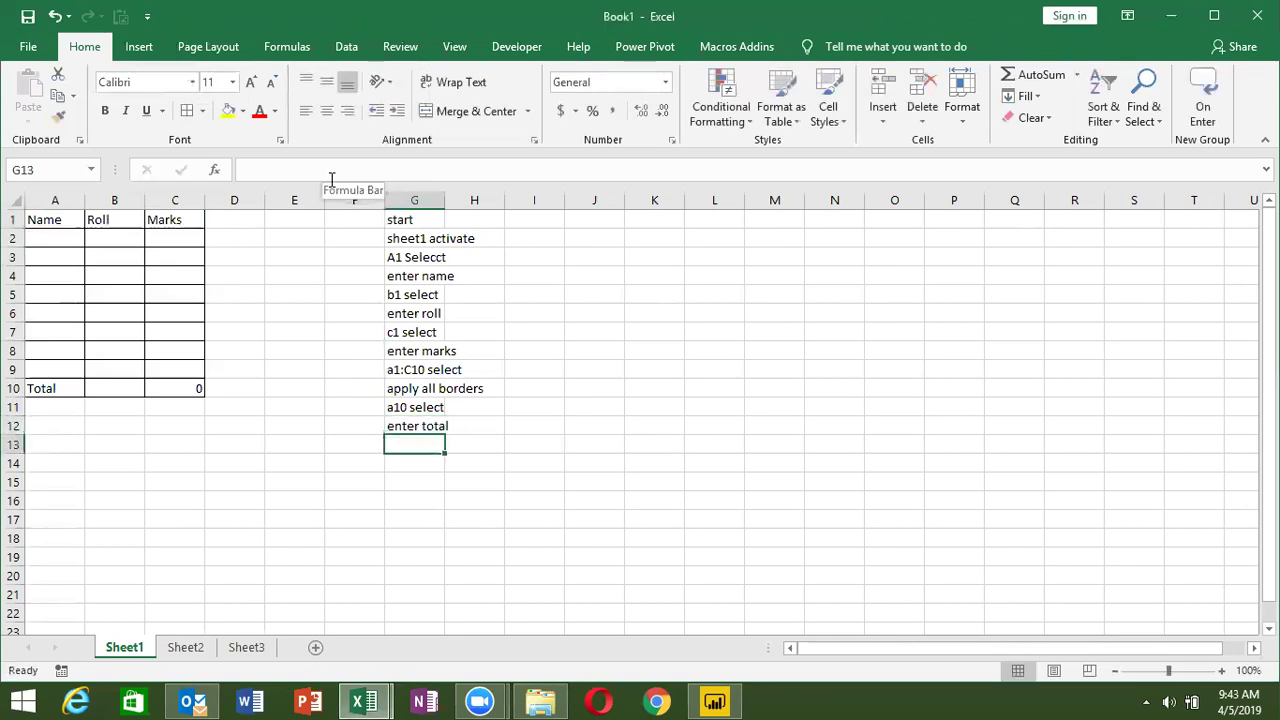
{"action": "type", "text": "c"}
{"action": "type", "text": "10"}
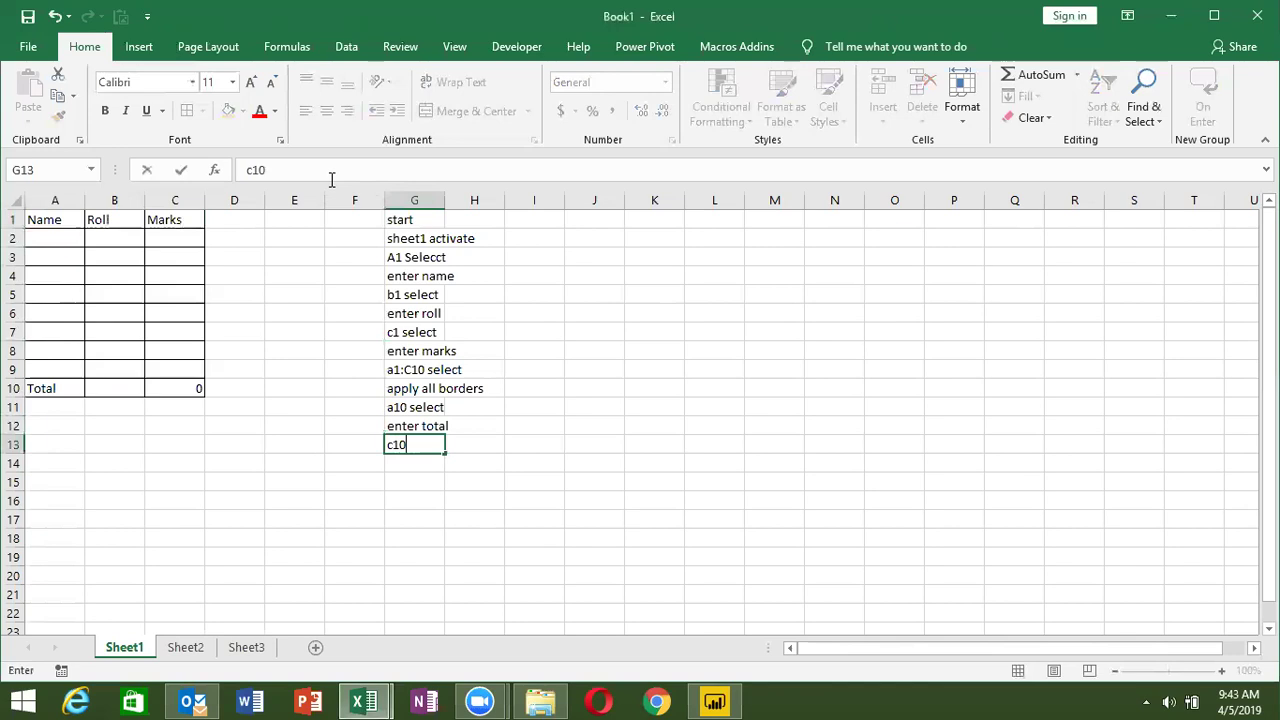
{"action": "type", "text": " select"}
{"action": "type", "text": " a"}
{"action": "key", "text": "BackSpace"}
{"action": "key", "text": "BackSpace"}
{"action": "key", "text": "Return"}
- Add 'enter sum formulas' and 'end' in G14:G15, then AutoFit column G
{"action": "type", "text": "apply "}
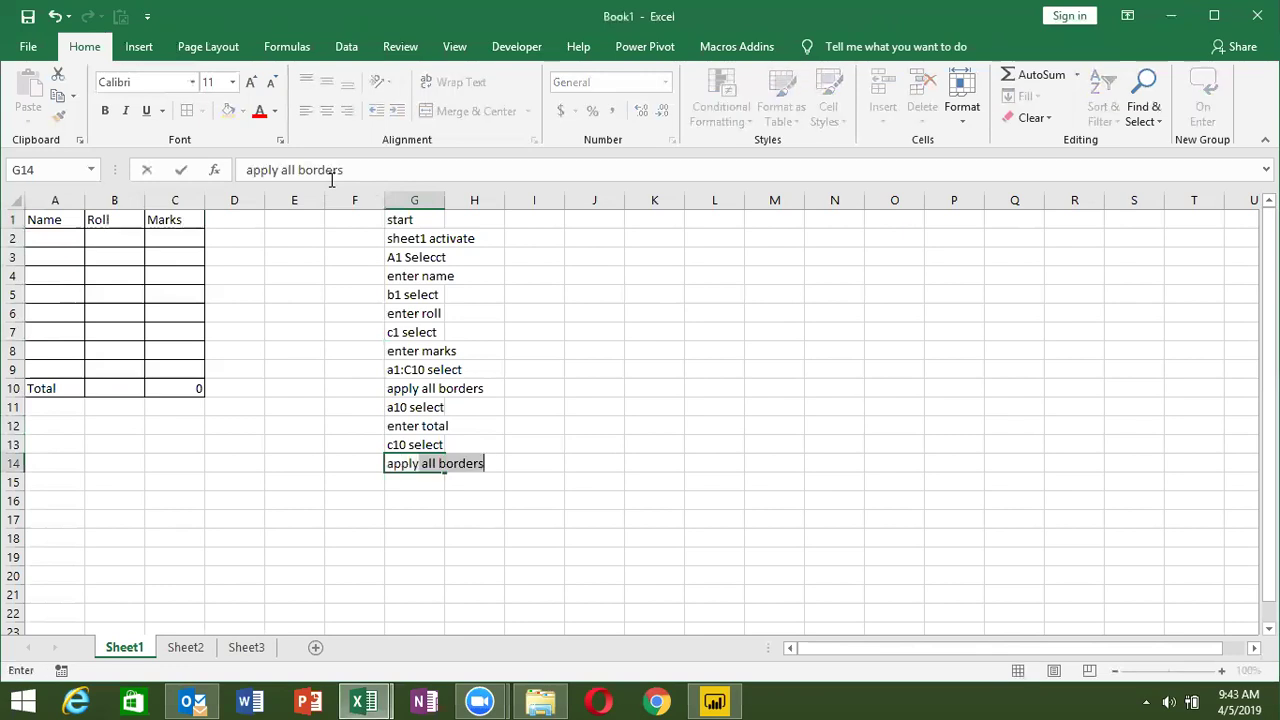
{"action": "type", "text": "Si"}
{"action": "key", "text": "BackSpace"}
{"action": "key", "text": "BackSpace"}
{"action": "key", "text": "BackSpace"}
{"action": "key", "text": "BackSpace"}
{"action": "key", "text": "BackSpace"}
{"action": "type", "text": "enter sum form"}
{"action": "key", "text": "BackSpace"}
{"action": "type", "text": "mulas"}
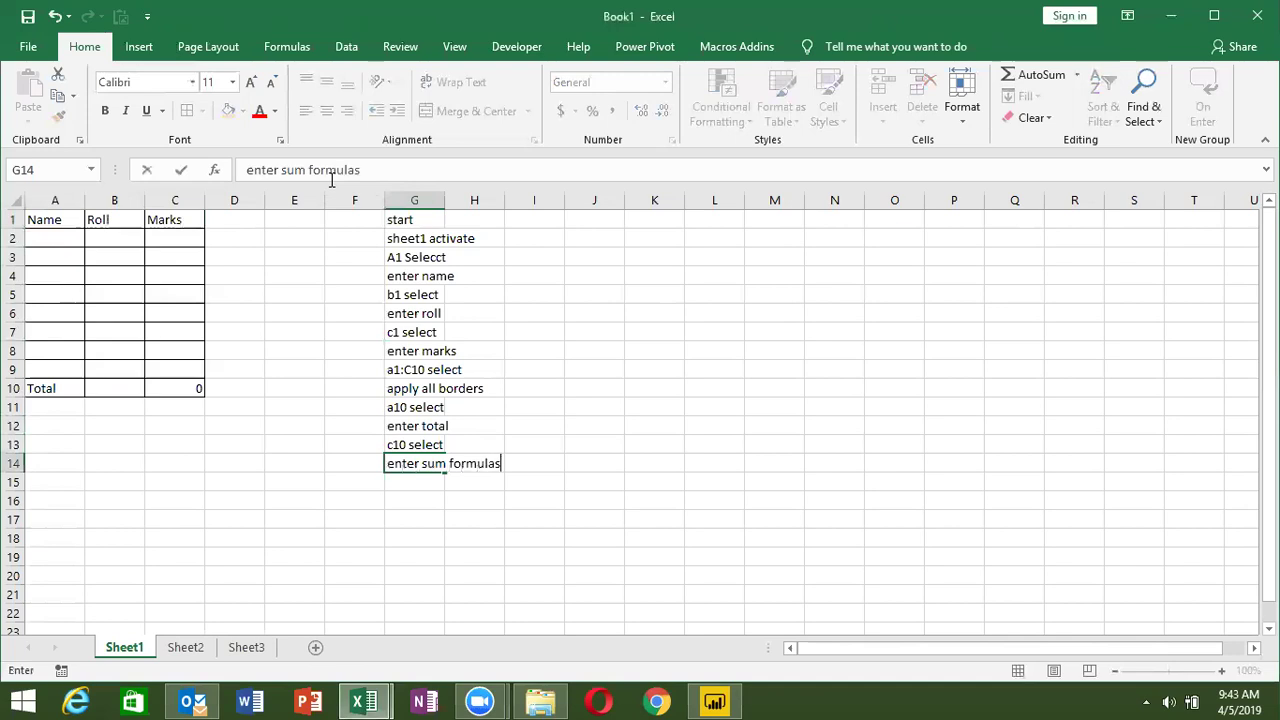
{"action": "key", "text": "Return"}
{"action": "type", "text": "end"}
{"action": "key", "text": "Return"}
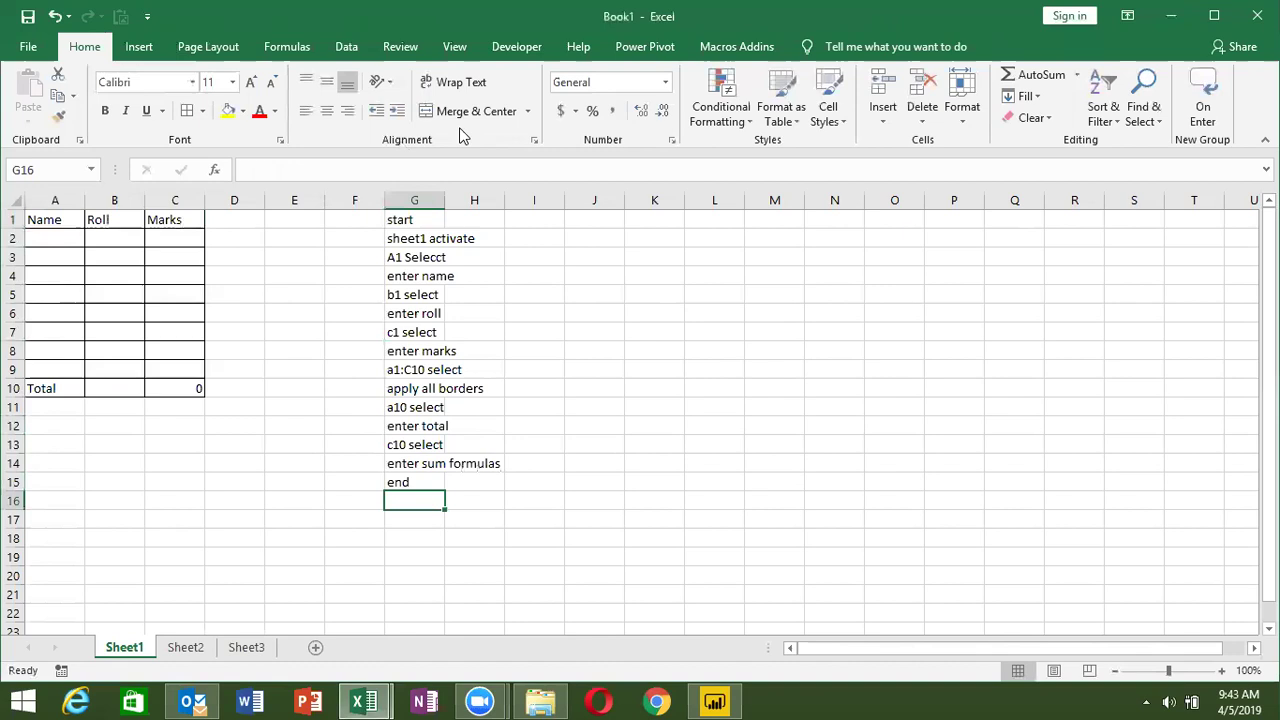
{"action": "double_click", "coordinate": [450, 201]}
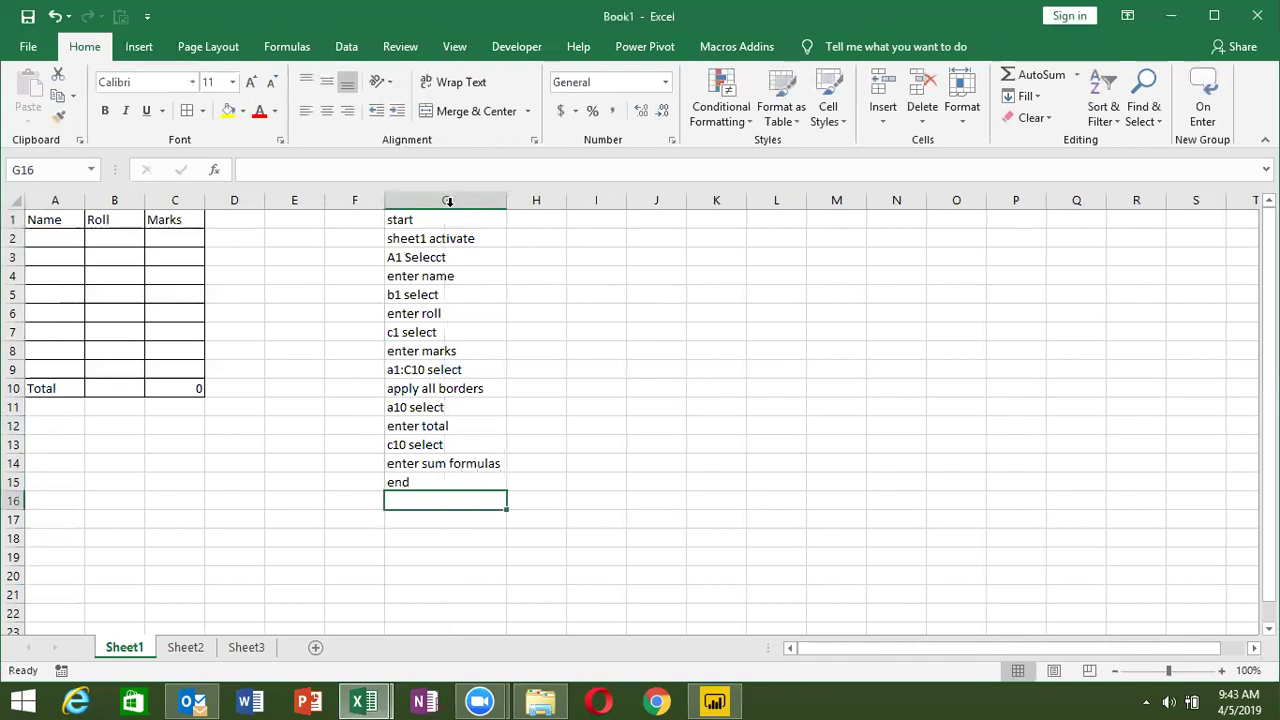
{"action": "left_click", "coordinate": [447, 218]}
- Remove the object-name lines from Raj_1 and add Sheets("Sheet1").Select
{"action": "key", "text": "alt+F11"}
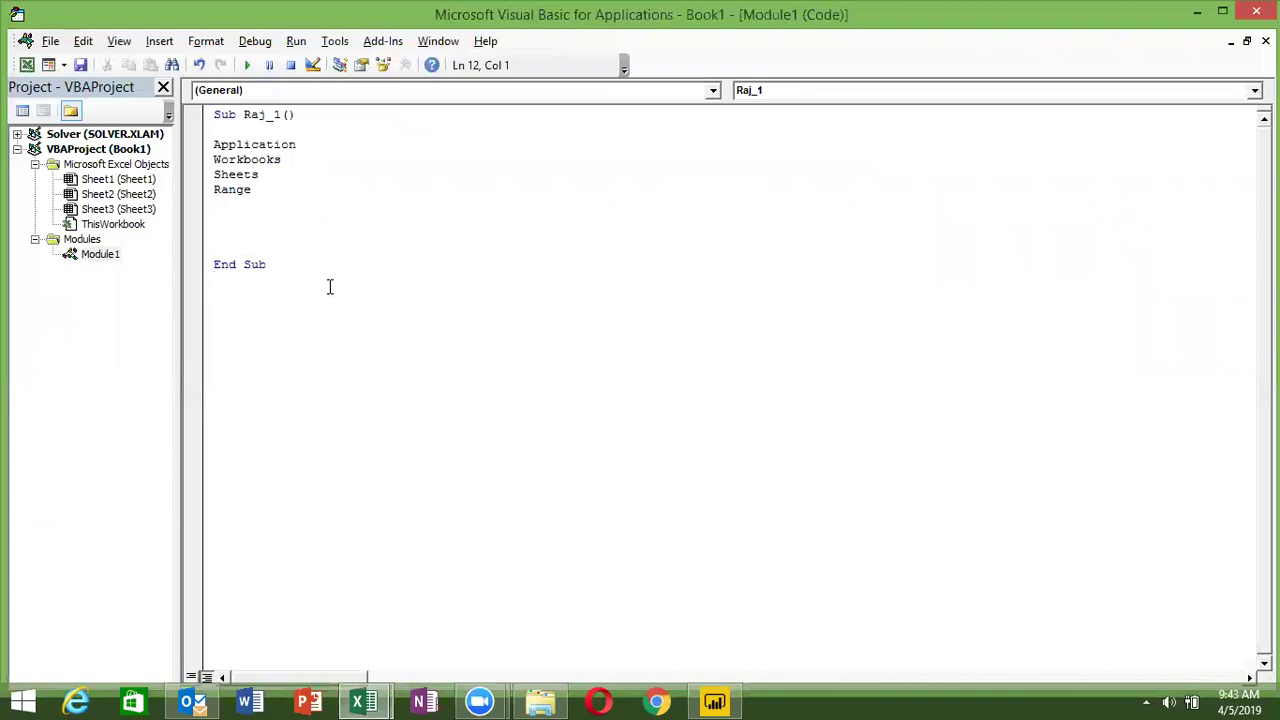
{"action": "key", "text": "Up"}
{"action": "key", "text": "Up"}
{"action": "key", "text": "Up"}
{"action": "key", "text": "Up"}
{"action": "key", "text": "Up"}
{"action": "key", "text": "Up"}
{"action": "key", "text": "Up"}
{"action": "key", "text": "Up"}
{"action": "key", "text": "Up"}
{"action": "key", "text": "shift+Down"}
{"action": "key", "text": "shift+Down"}
{"action": "key", "text": "shift+Down"}
{"action": "key", "text": "shift+Down"}
{"action": "key", "text": "Delete"}
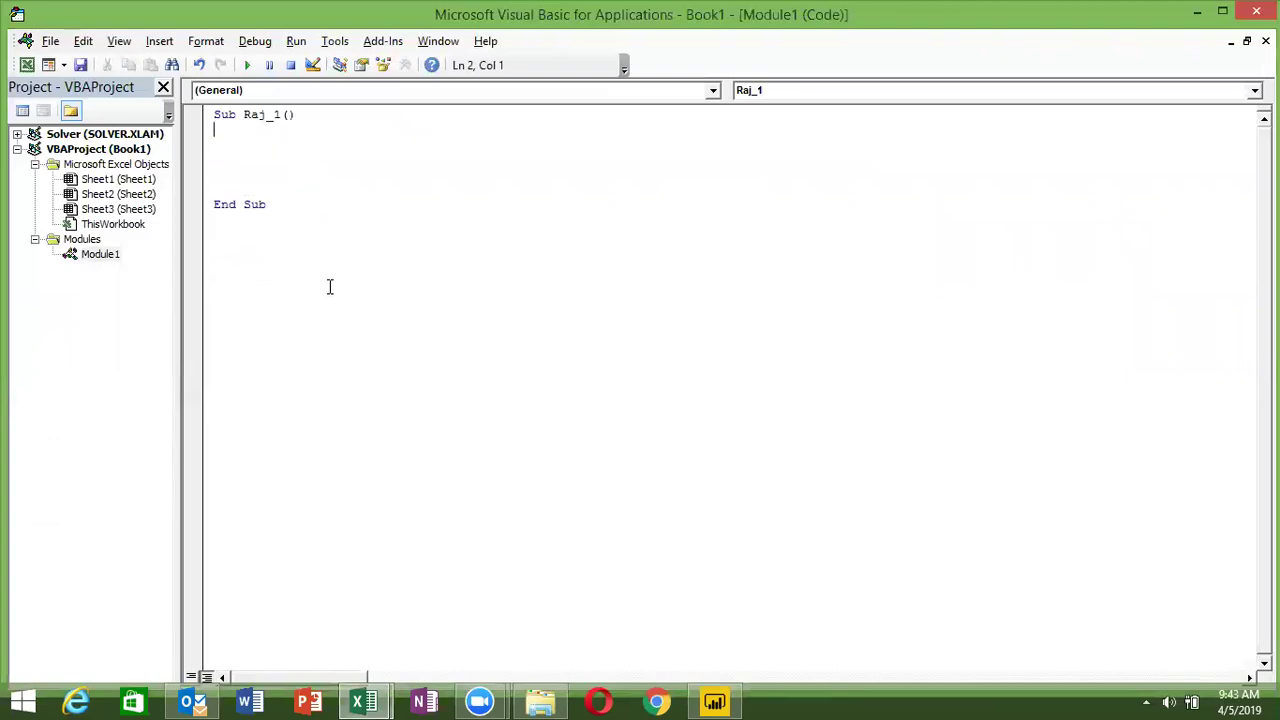
{"action": "key", "text": "alt+F11"}
{"action": "key", "text": "Down"}
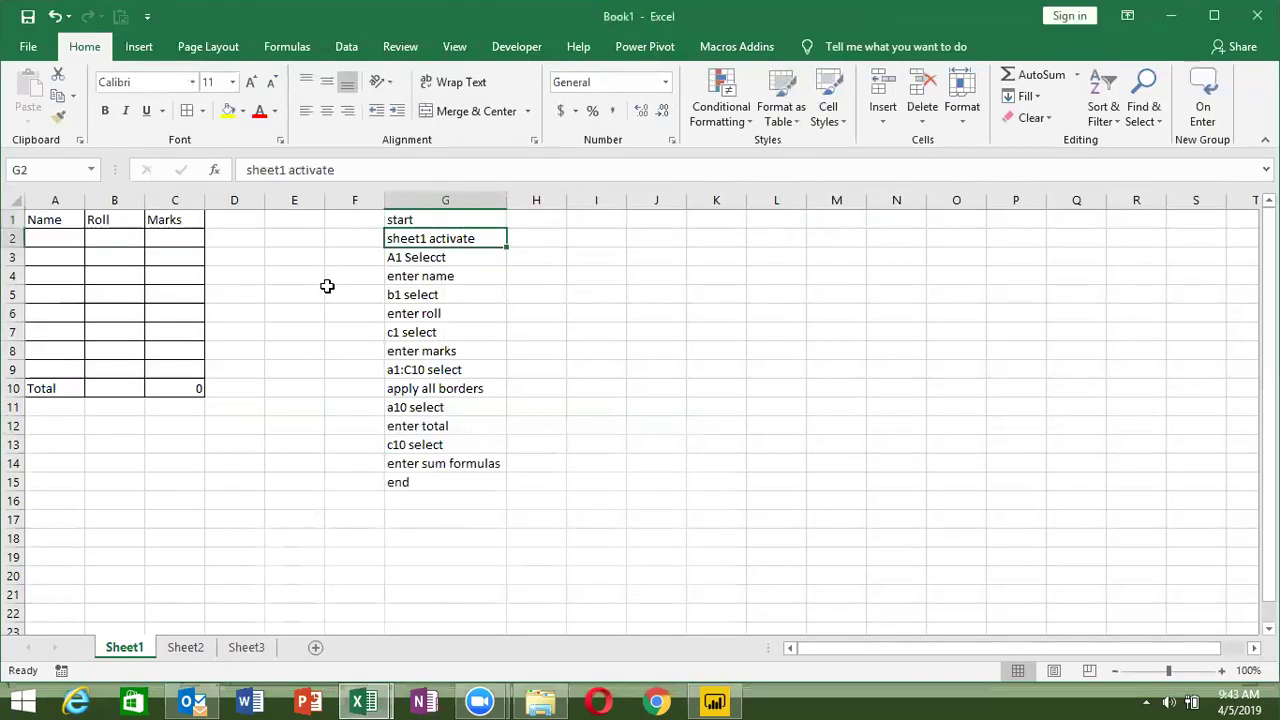
{"action": "key", "text": "alt+F11"}
{"action": "type", "text": "sheets(\"Sheet1\""}
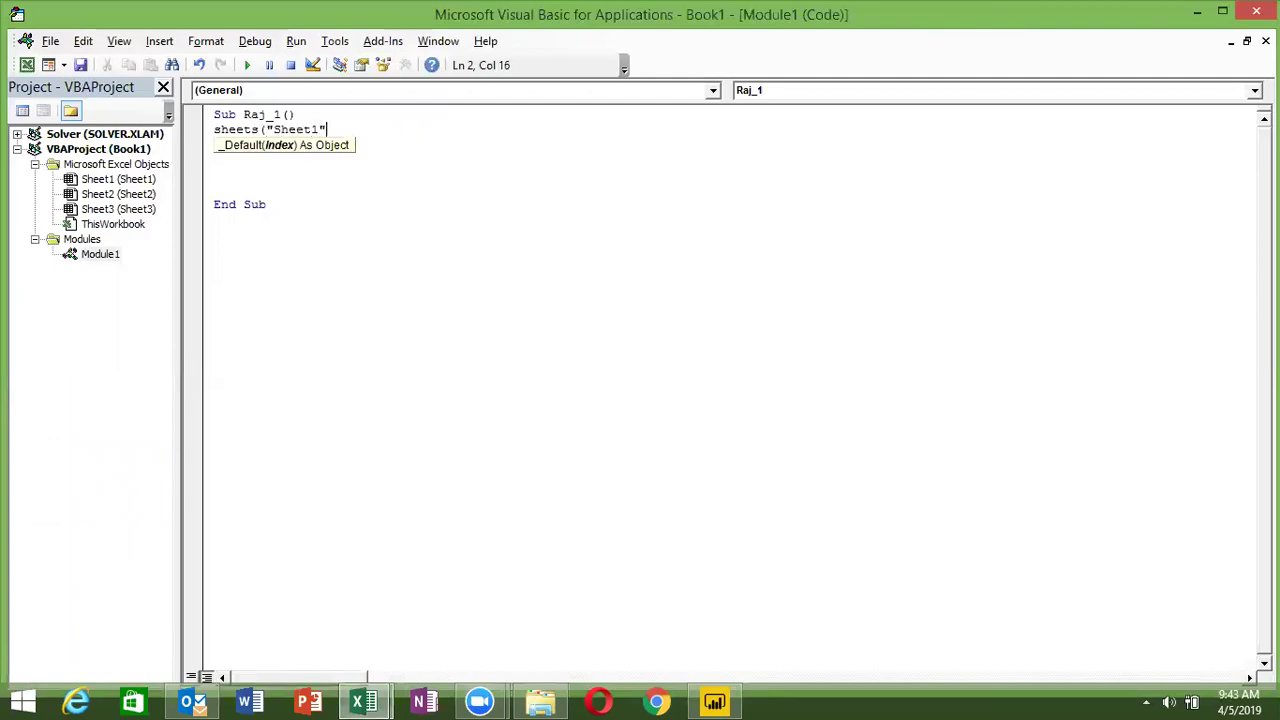
{"action": "type", "text": ").se;"}
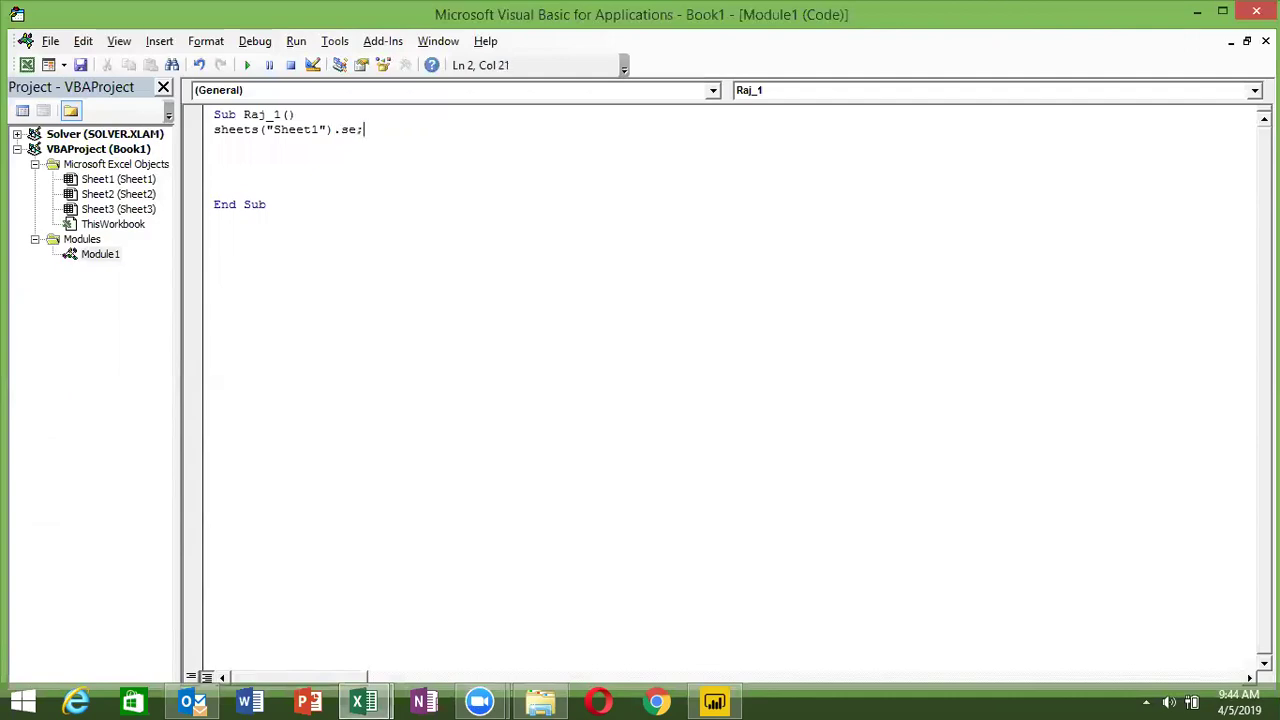
{"action": "key", "text": "BackSpace"}
{"action": "type", "text": "lect"}
{"action": "key", "text": "Return"}
- Add the line Range("A1").Select to Raj_1, checking the plan in column G
{"action": "key", "text": "alt+F11"}
{"action": "key", "text": "Down"}
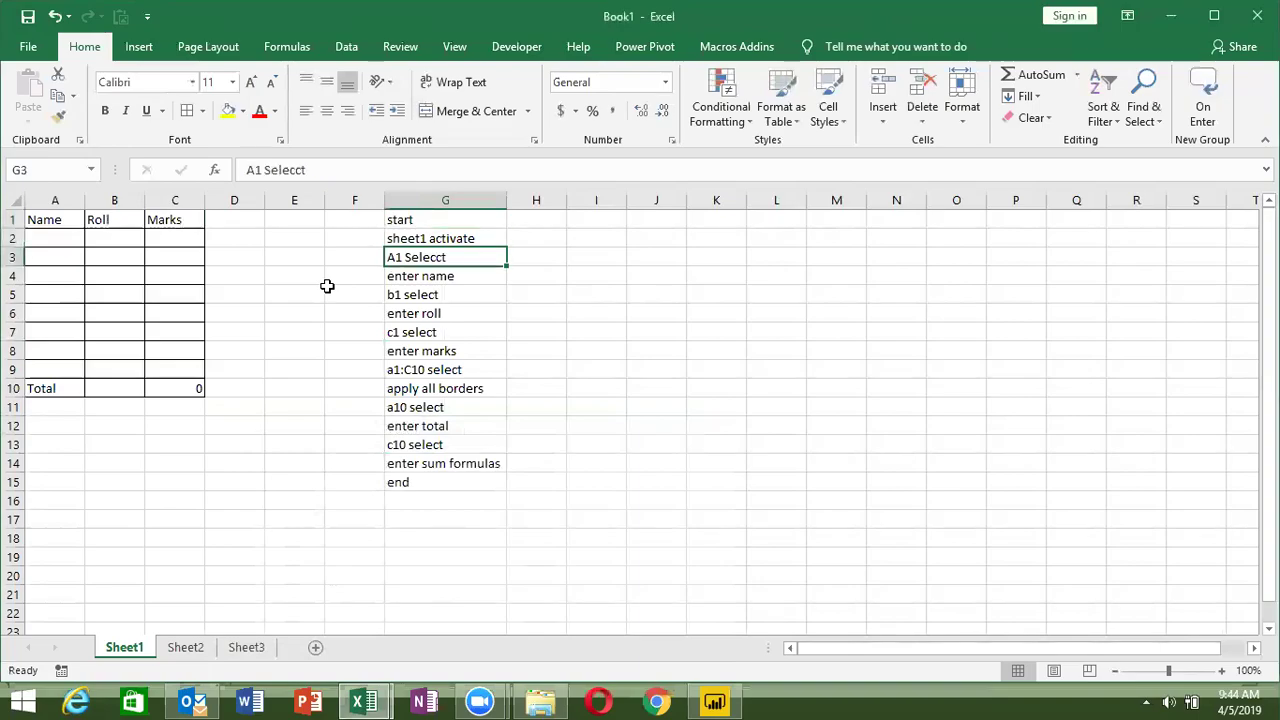
{"action": "key", "text": "alt+F11"}
{"action": "type", "text": "range(\"A1"}
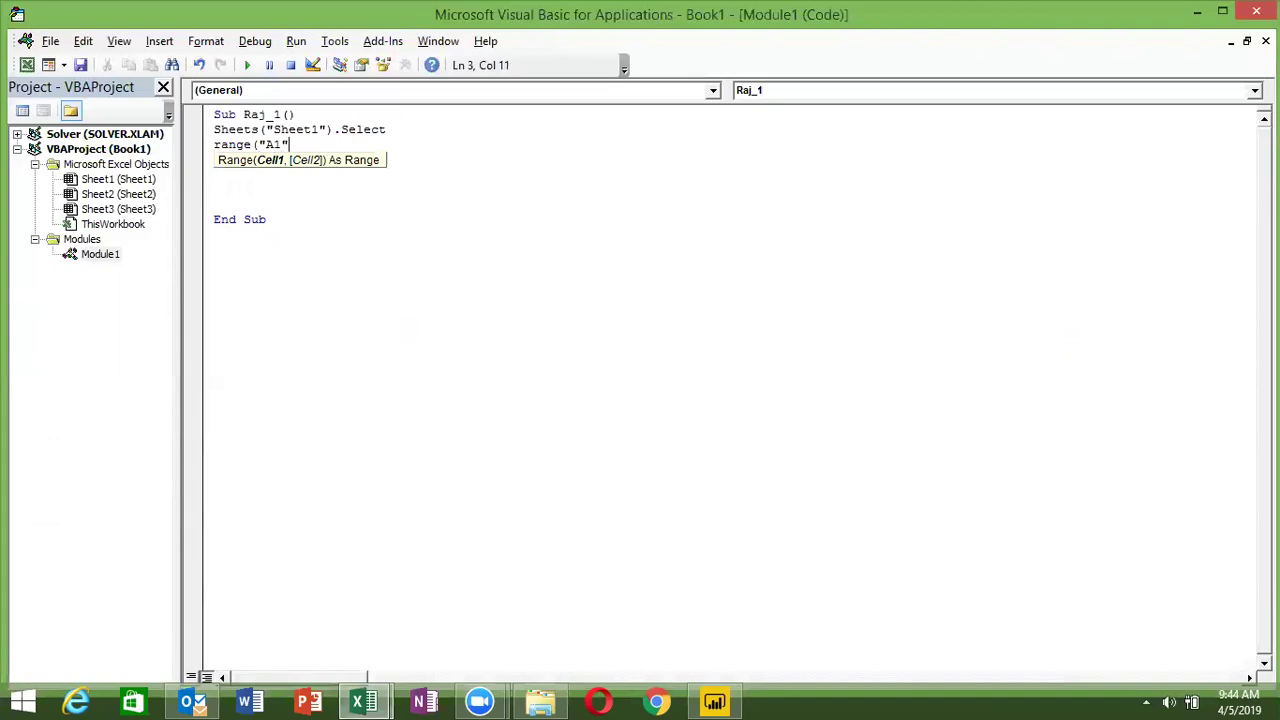
{"action": "type", "text": "\").Select"}
{"action": "key", "text": "Return"}
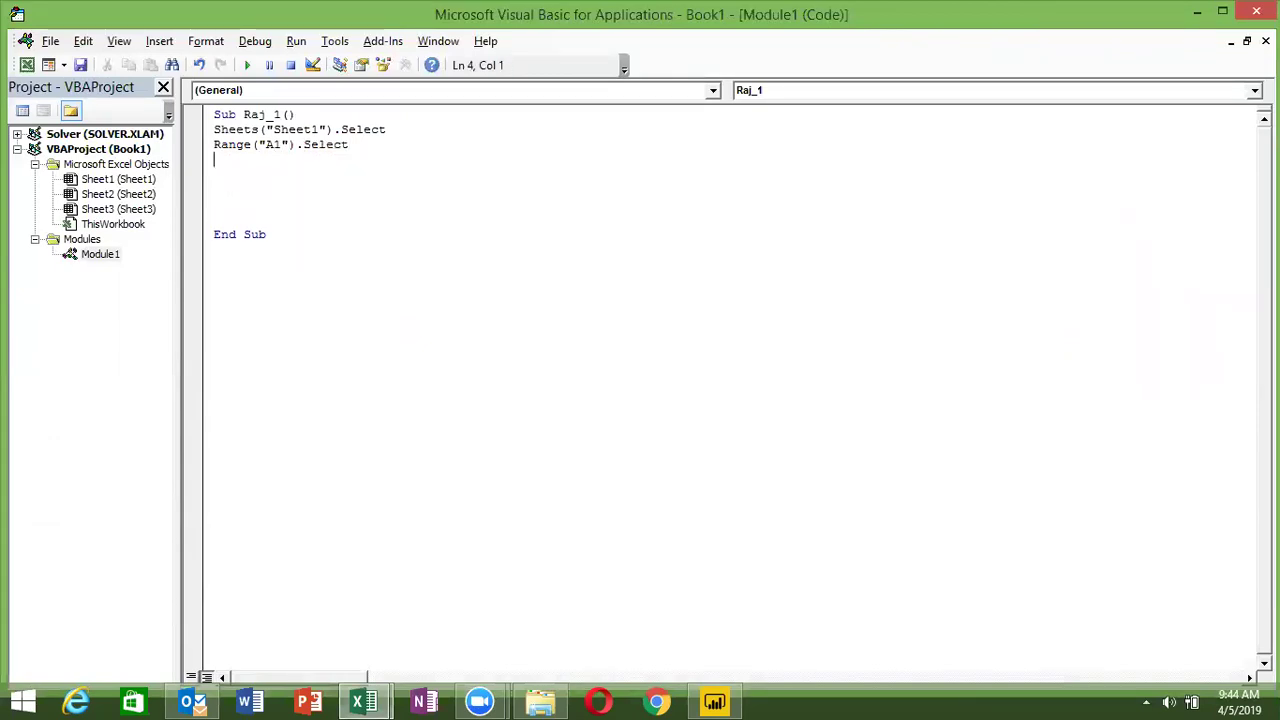
- Begin the line Selection.Value = "Name" below the A1 selection
{"action": "key", "text": "alt+F11"}
{"action": "key", "text": "Down"}
{"action": "key", "text": "alt+F11"}
{"action": "type", "text": "selection."}
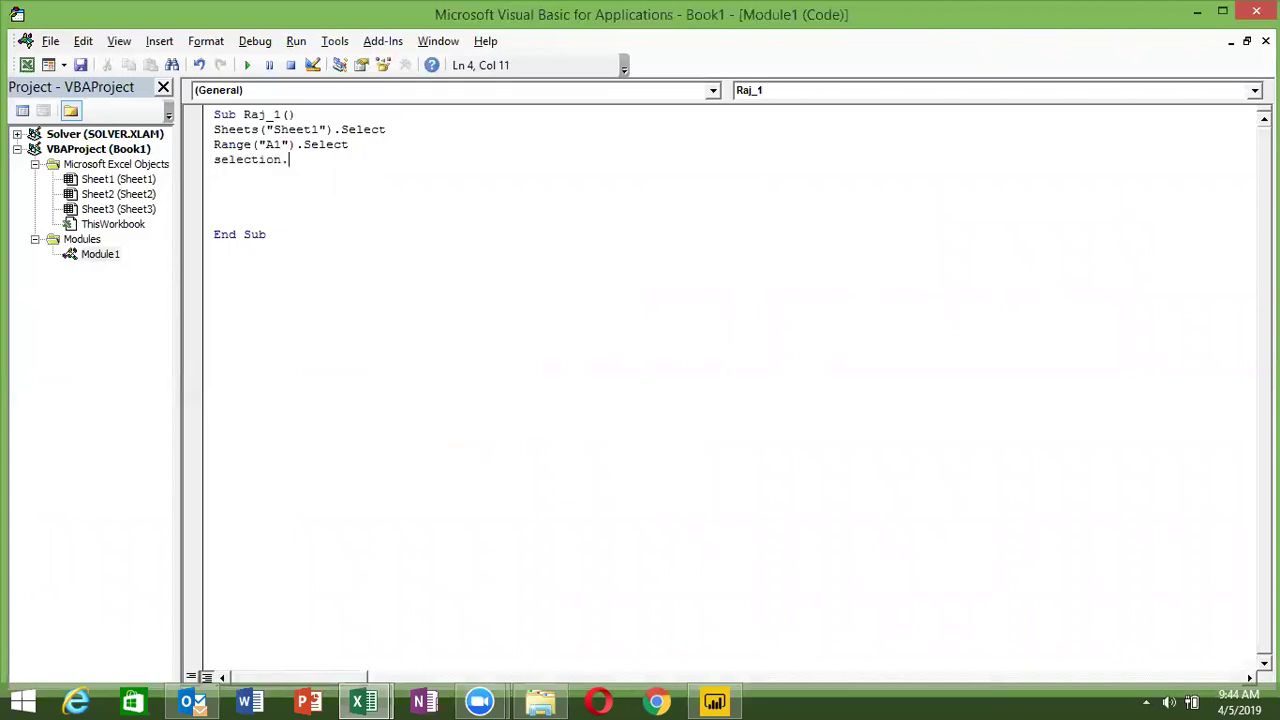
{"action": "type", "text": "value=\"NAme"}
- Finish Selection.Value = "Name" and paste a copy of the A1 select and value lines
{"action": "key", "text": "BackSpace"}
{"action": "key", "text": "BackSpace"}
{"action": "key", "text": "BackSpace"}
{"action": "type", "text": "ame"}
{"action": "key", "text": "Return"}
{"action": "key", "text": "Up"}
{"action": "key", "text": "Up"}
{"action": "key", "text": "shift+Down"}
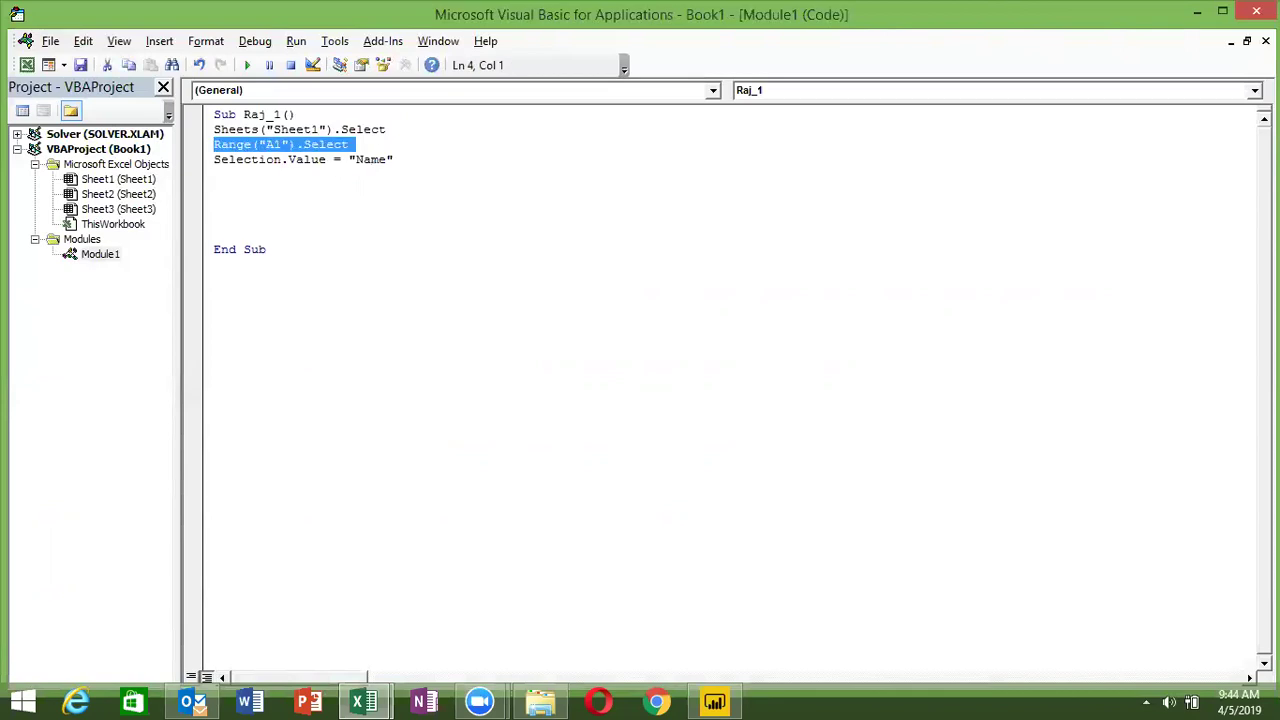
{"action": "key", "text": "shift+Down"}
{"action": "key", "text": "ctrl+c"}
{"action": "key", "text": "Delete"}
{"action": "key", "text": "ctrl+z"}
{"action": "key", "text": "Down"}
{"action": "key", "text": "Down"}
{"action": "key", "text": "ctrl+v"}
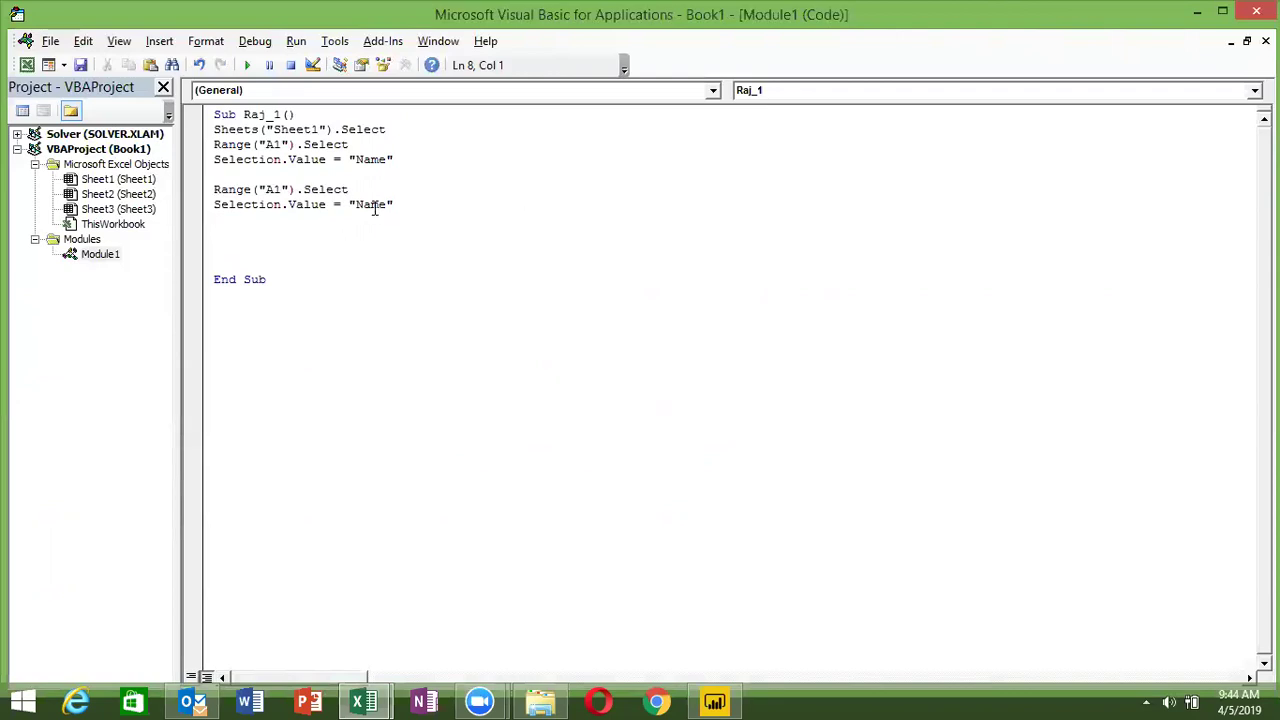
- Change the copied lines to select b1 and write Roll
{"action": "left_click", "coordinate": [273, 189]}
{"action": "key", "text": "BackSpace"}
{"action": "type", "text": "b"}
{"action": "left_click", "coordinate": [360, 218]}
{"action": "double_click", "coordinate": [371, 204]}
{"action": "key", "text": "Delete"}
{"action": "key", "text": "End"}
{"action": "key", "text": "Return"}
{"action": "type", "text": "Ro"}
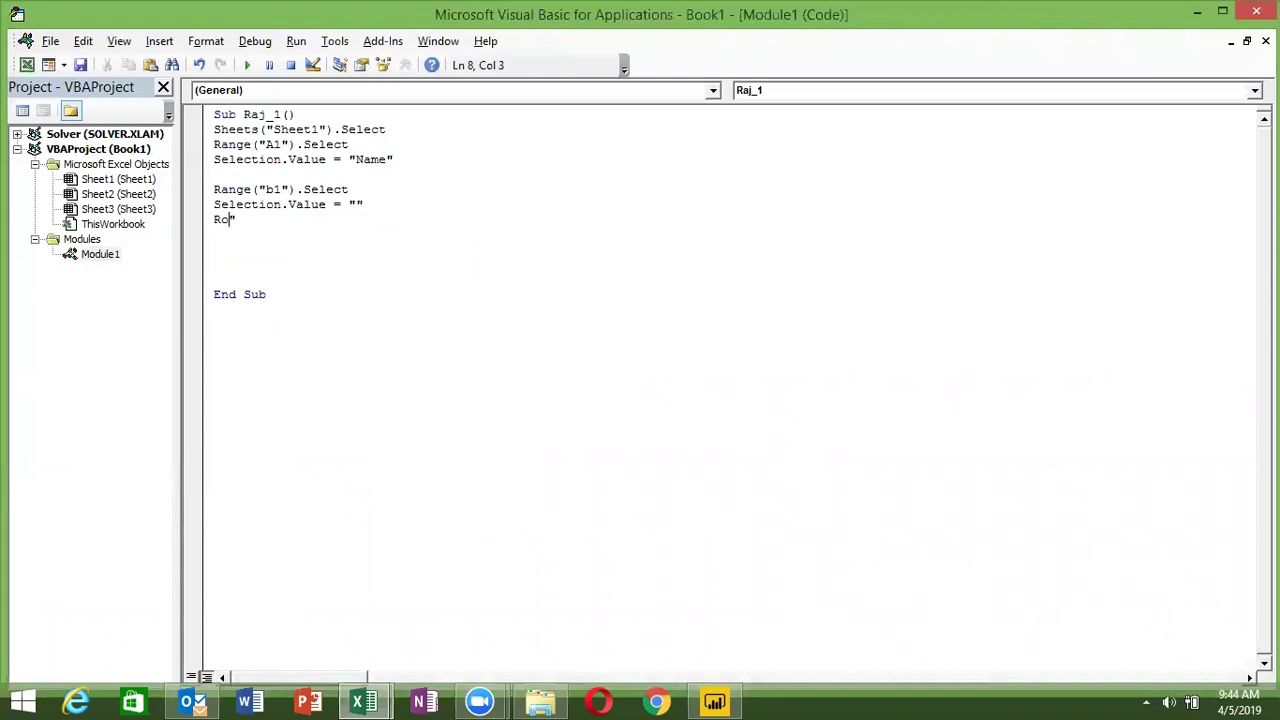
{"action": "key", "text": "BackSpace"}
{"action": "key", "text": "BackSpace"}
{"action": "key", "text": "BackSpace"}
{"action": "type", "text": "Roll"}
{"action": "left_click", "coordinate": [214, 234]}
- Paste another copy and change its cell reference to c1
{"action": "key", "text": "ctrl+v"}
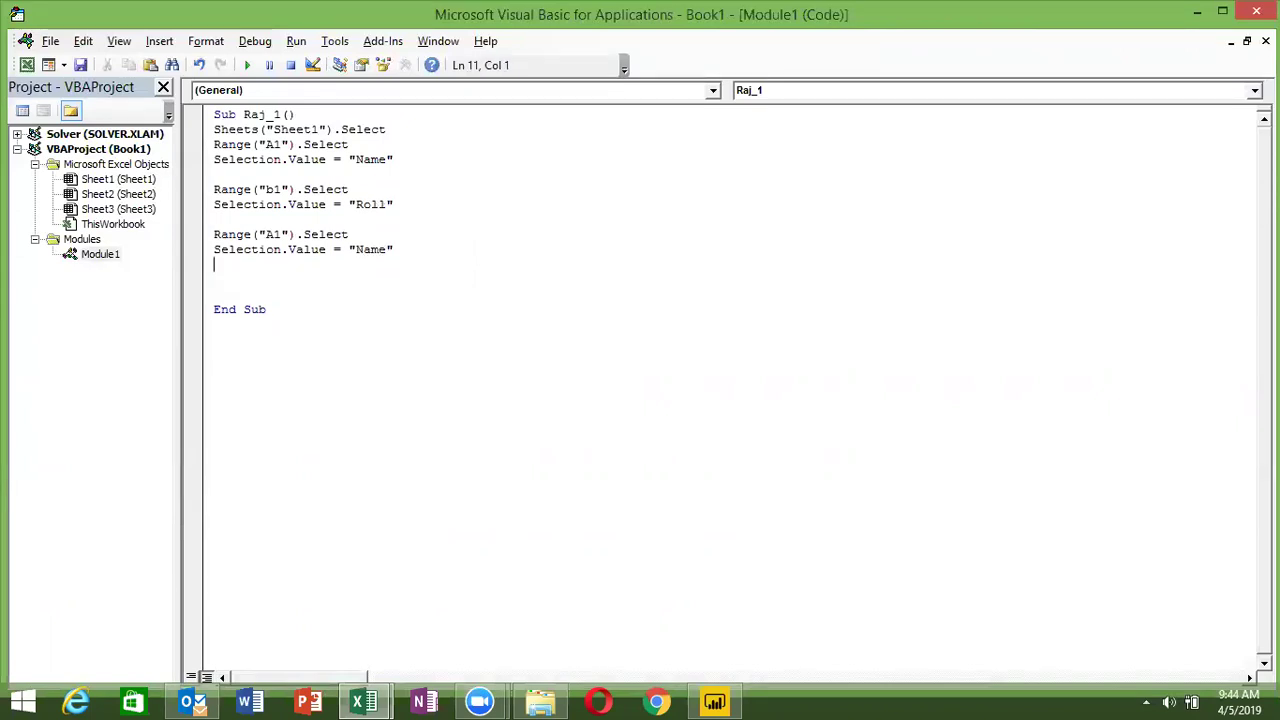
{"action": "left_click", "coordinate": [282, 234]}
{"action": "key", "text": "Left"}
{"action": "key", "text": "Left"}
{"action": "key", "text": "Delete"}
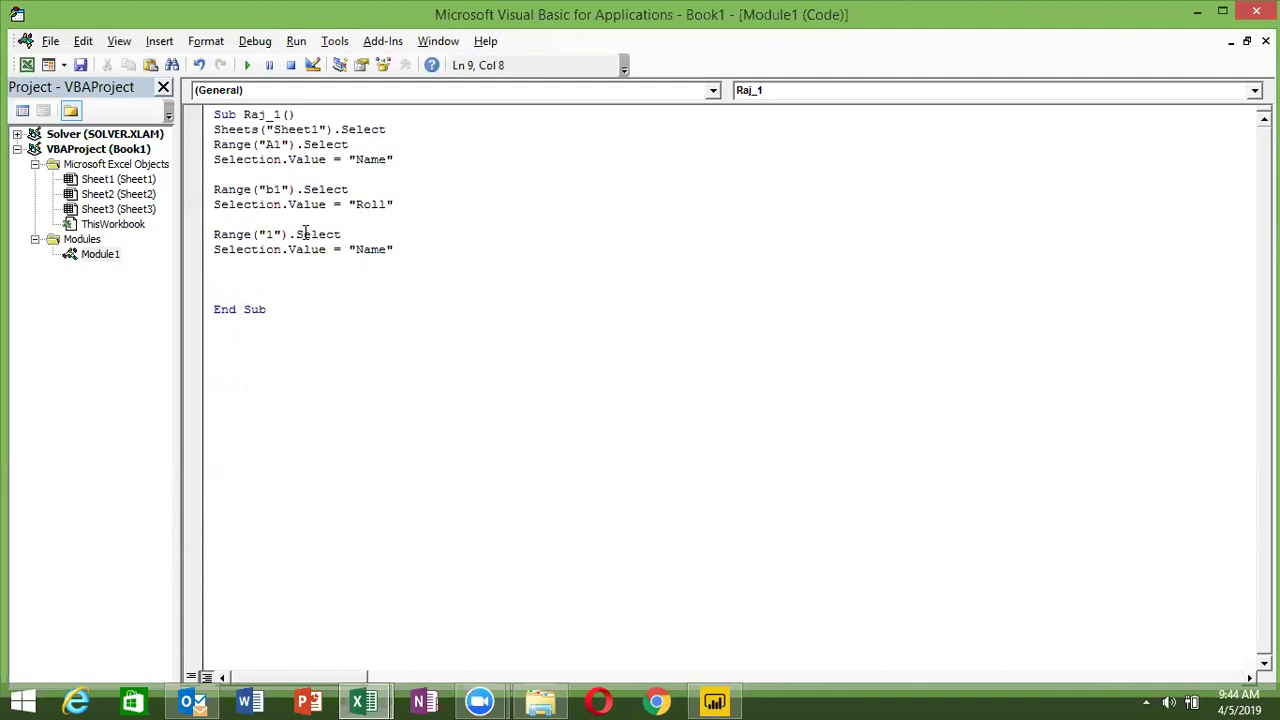
{"action": "type", "text": "c"}
{"action": "double_click", "coordinate": [382, 252]}
- Set the c1 value to Marks and add Range("A1:C1").Borders.LineStyle = 1
{"action": "type", "text": "Marks"}
{"action": "left_click", "coordinate": [214, 279]}
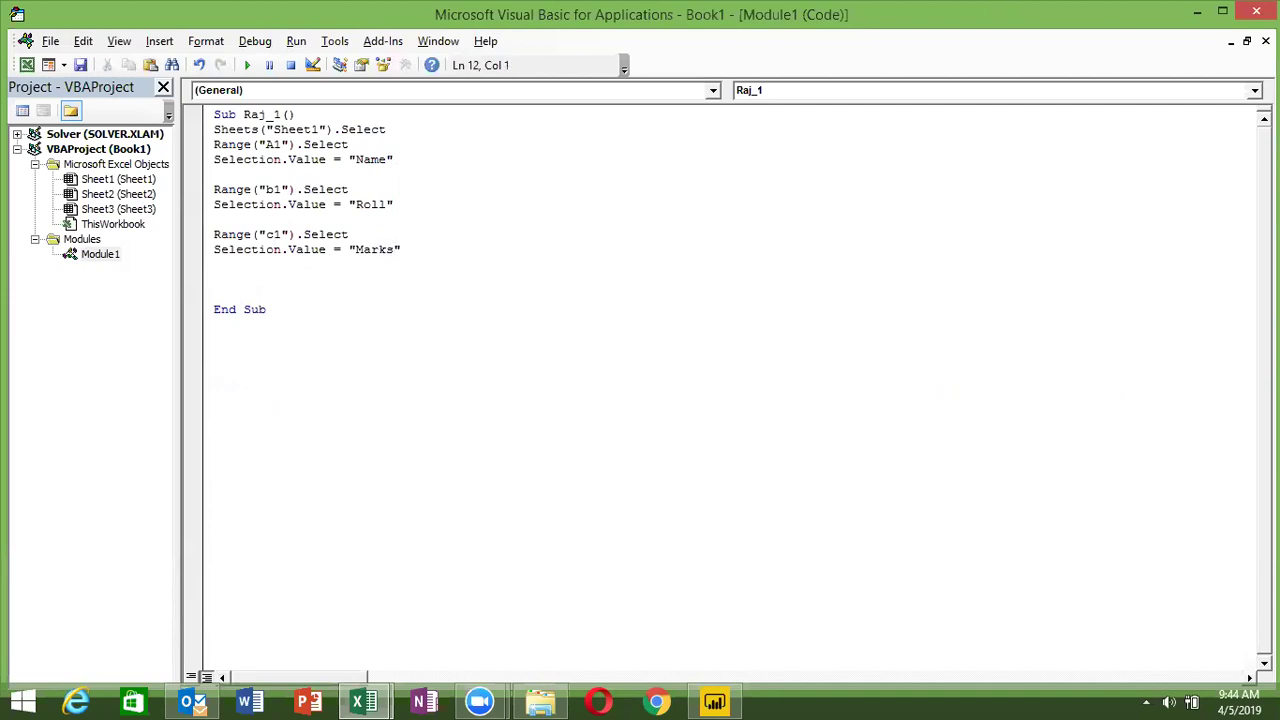
{"action": "key", "text": "alt+F11"}
{"action": "key", "text": "Down"}
{"action": "key", "text": "Down"}
{"action": "key", "text": "Down"}
{"action": "key", "text": "Down"}
{"action": "key", "text": "Down"}
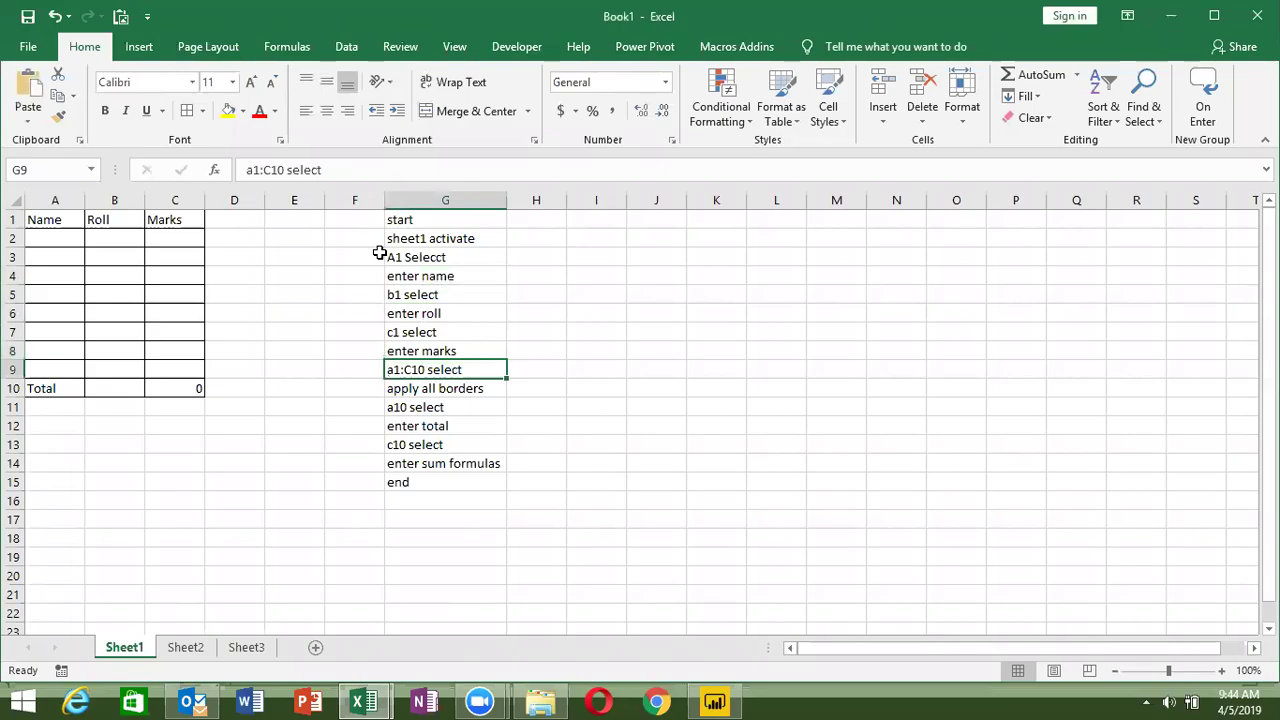
{"action": "key", "text": "alt+F11"}
{"action": "type", "text": "ra"}
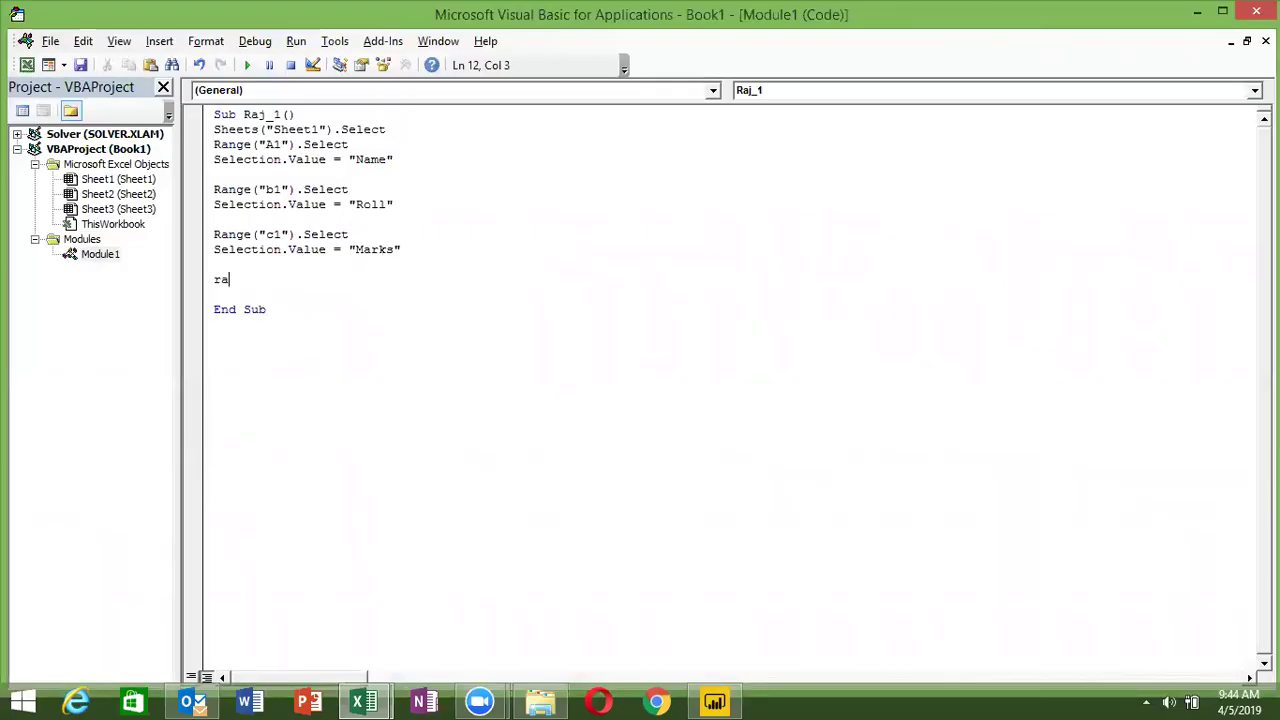
{"action": "type", "text": "nge"}
{"action": "type", "text": "(\"A1:C1\")."}
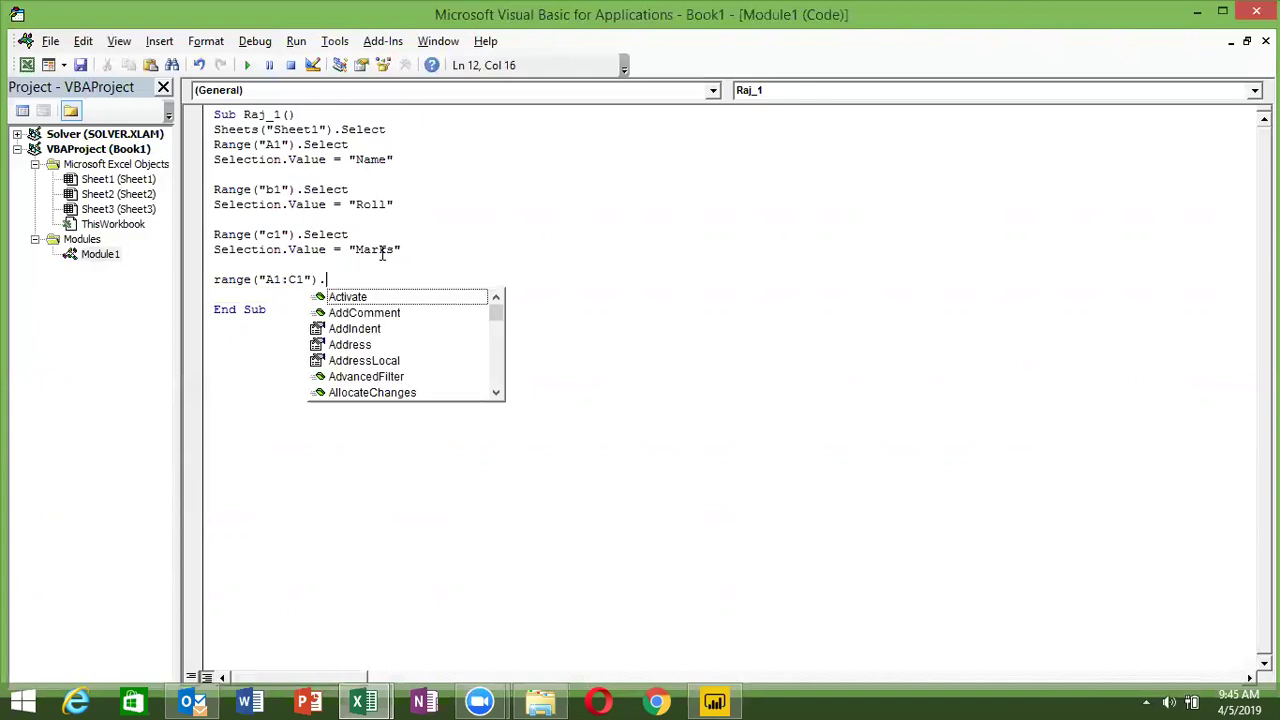
{"action": "type", "text": "bo"}
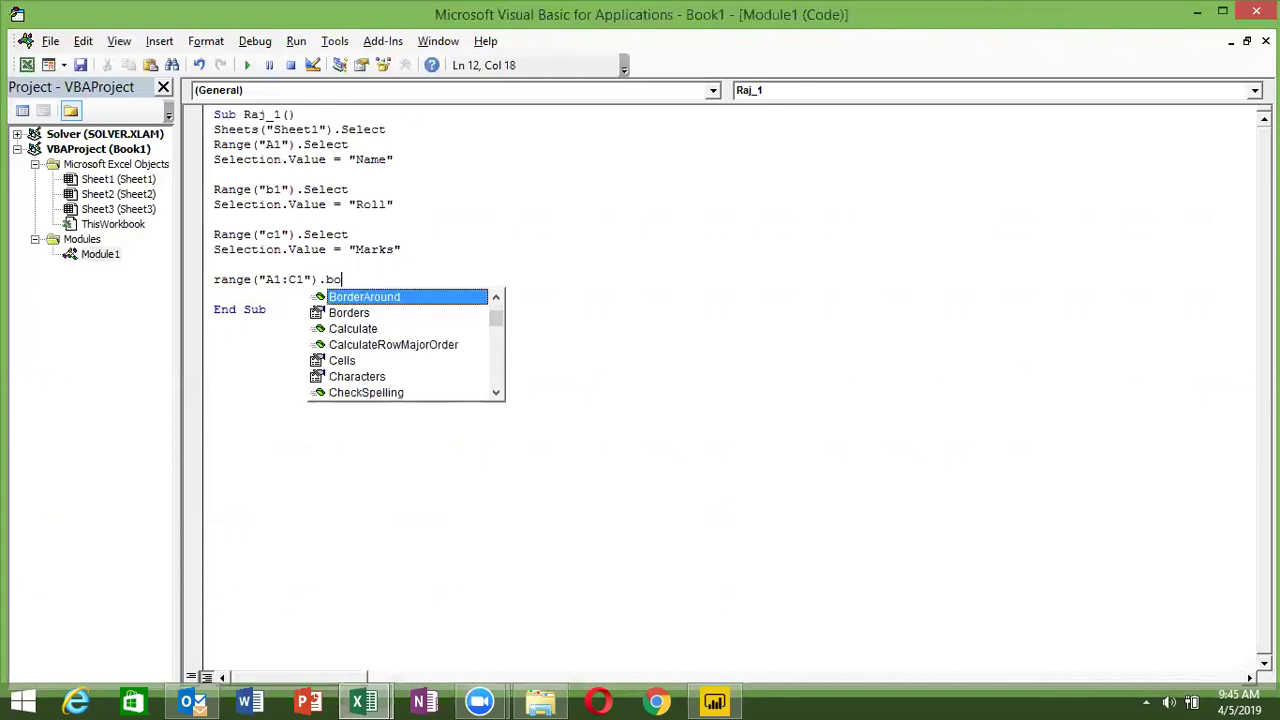
{"action": "key", "text": "Down"}
{"action": "key", "text": "Tab"}
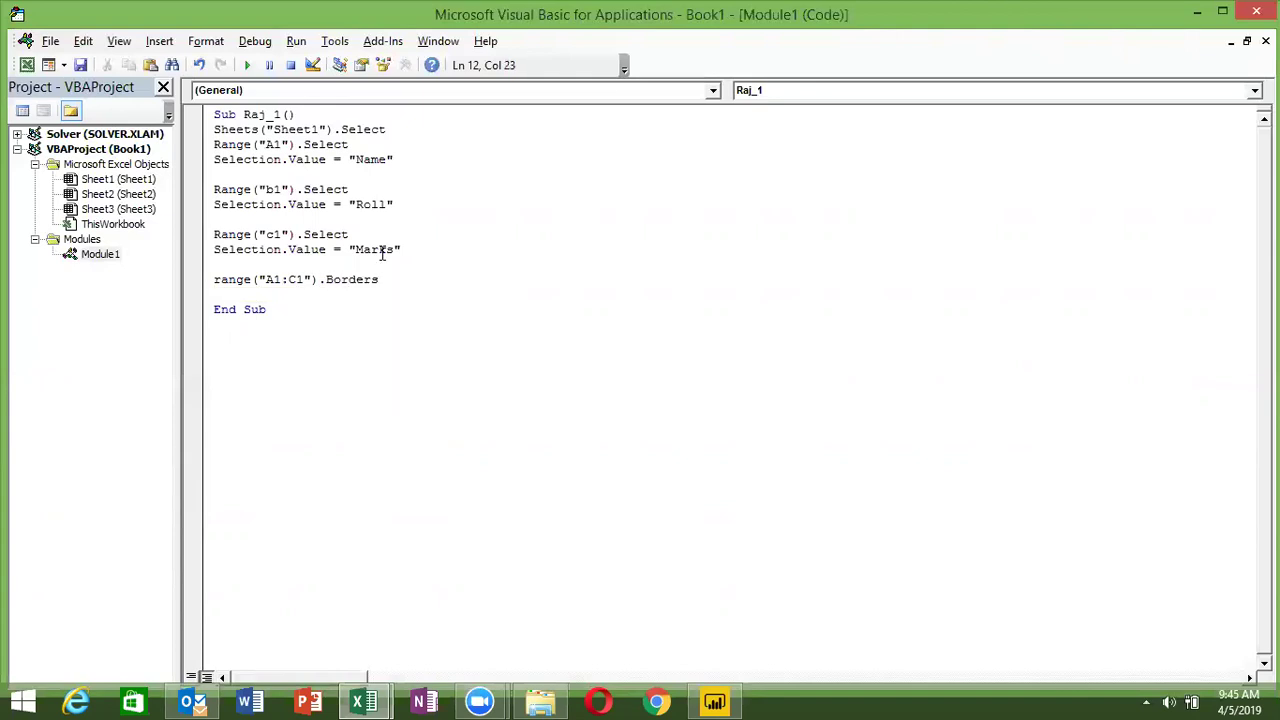
{"action": "type", "text": "."}
{"action": "type", "text": "LineStyle=1"}
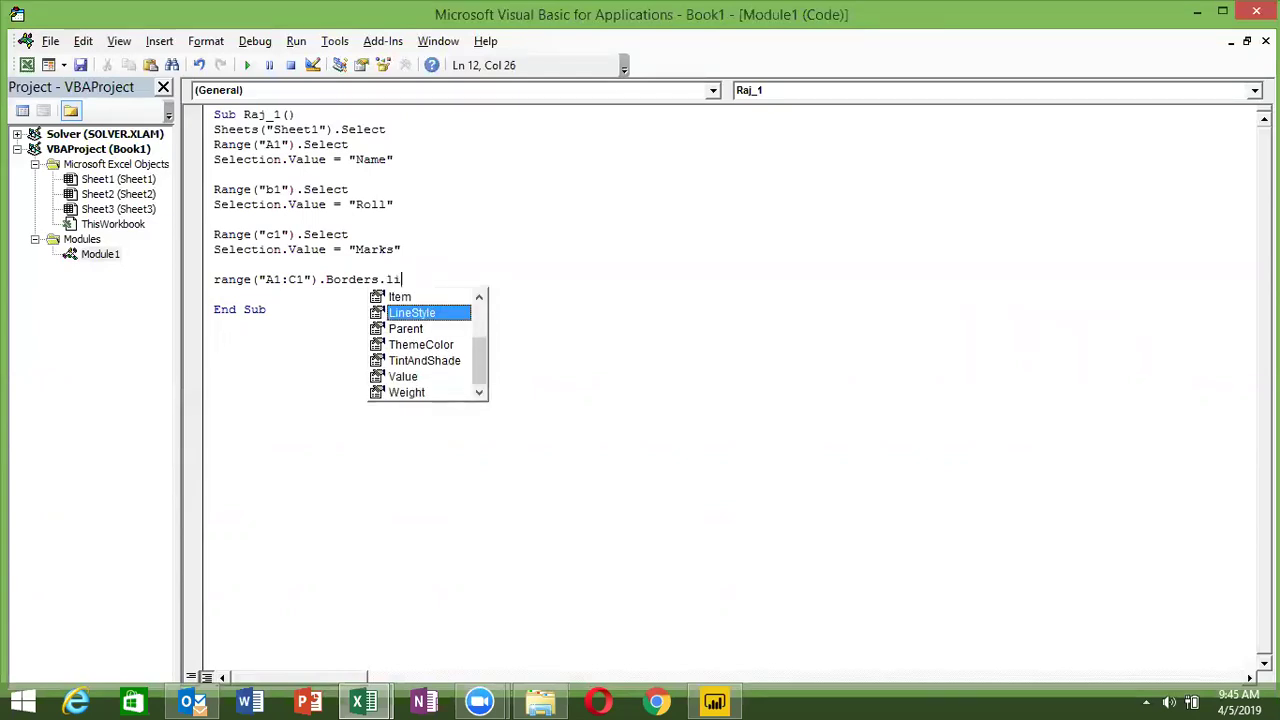
{"action": "key", "text": "Tab"}
{"action": "type", "text": "=1"}
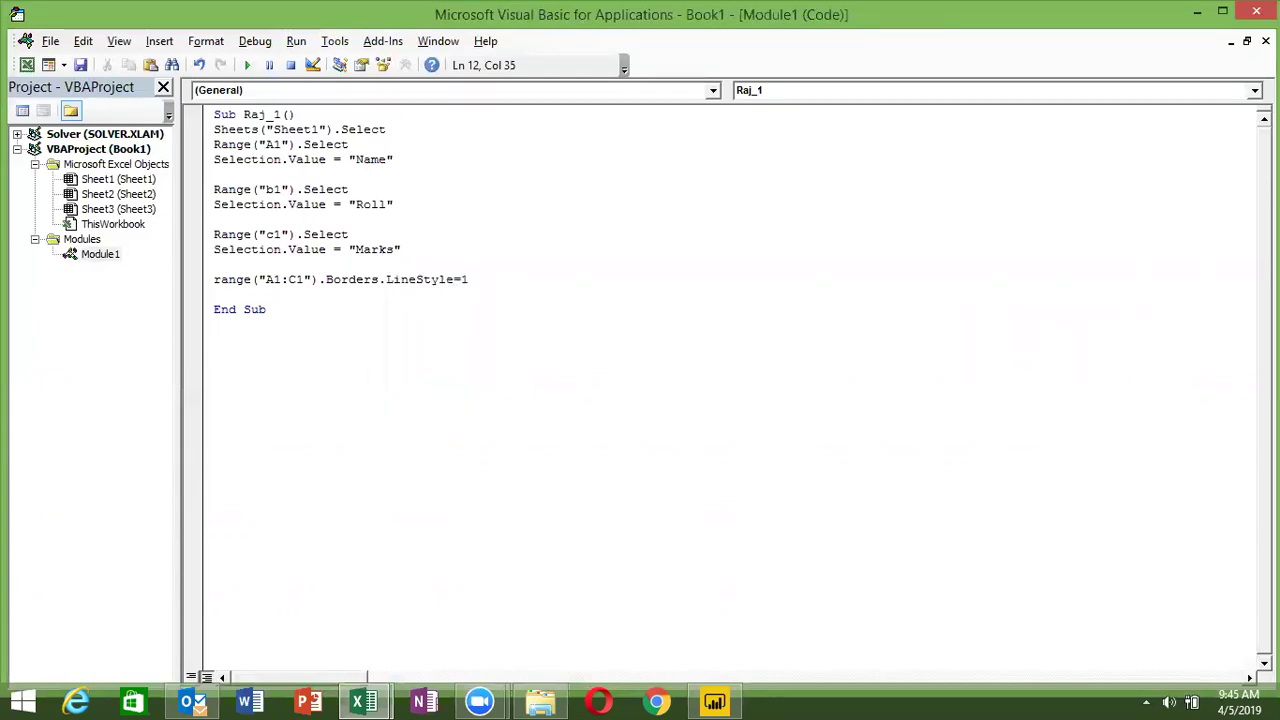
{"action": "key", "text": "Return"}
- Rewrite it as Range("A1:C1").Select followed by selectionBorders.LineStyle = 1
{"action": "key", "text": "Up"}
{"action": "key", "text": "Right"}
{"action": "key", "text": "Right"}
{"action": "key", "text": "Right"}
{"action": "key", "text": "Right"}
{"action": "key", "text": "Right"}
{"action": "key", "text": "Right"}
{"action": "key", "text": "shift+Right"}
{"action": "key", "text": "shift+Right"}
{"action": "key", "text": "shift+Right"}
{"action": "key", "text": "shift+Right"}
{"action": "key", "text": "shift+Right"}
{"action": "key", "text": "shift+Right"}
{"action": "key", "text": "shift+Right"}
{"action": "key", "text": "shift+Right"}
{"action": "key", "text": "shift+Right"}
{"action": "key", "text": "shift+Left"}
{"action": "key", "text": "shift+Left"}
{"action": "key", "text": "shift+Left"}
{"action": "key", "text": "Delete"}
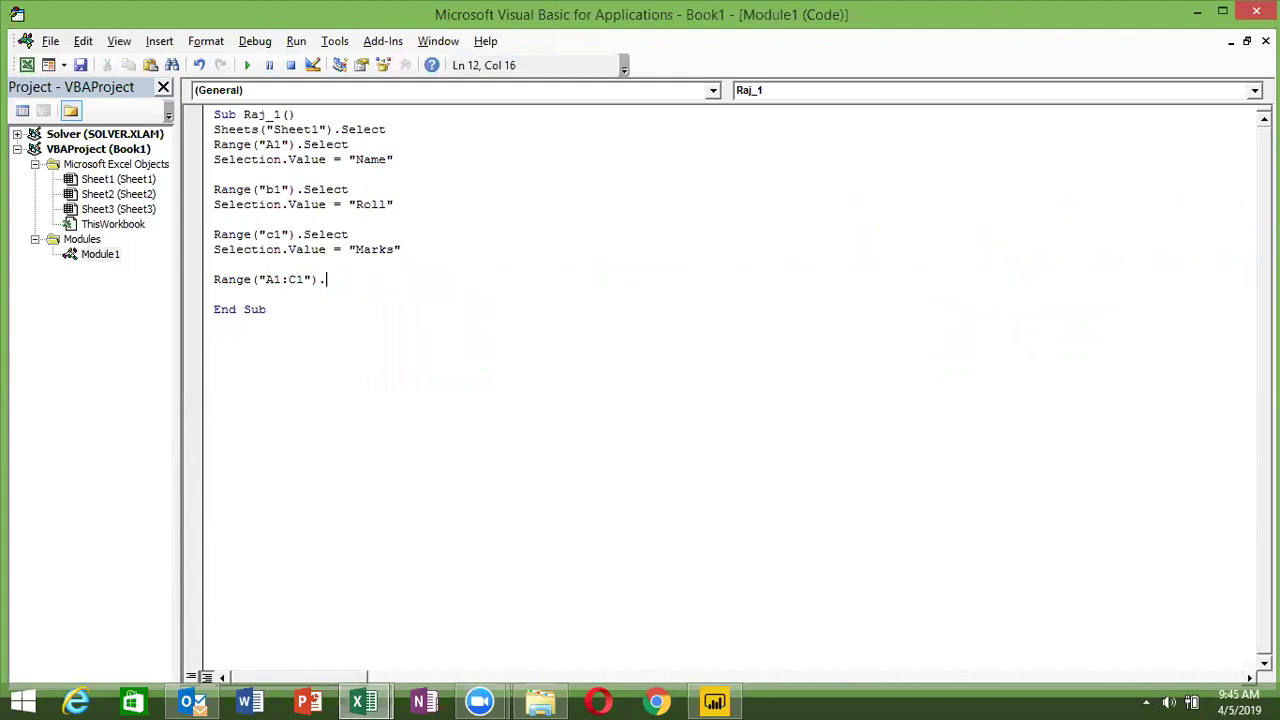
{"action": "type", "text": "select"}
{"action": "key", "text": "Return"}
{"action": "type", "text": "selectionBorders.LineStyle = 1"}
- Insert the missing dot after Selection in the borders line
{"action": "key", "text": "Return"}
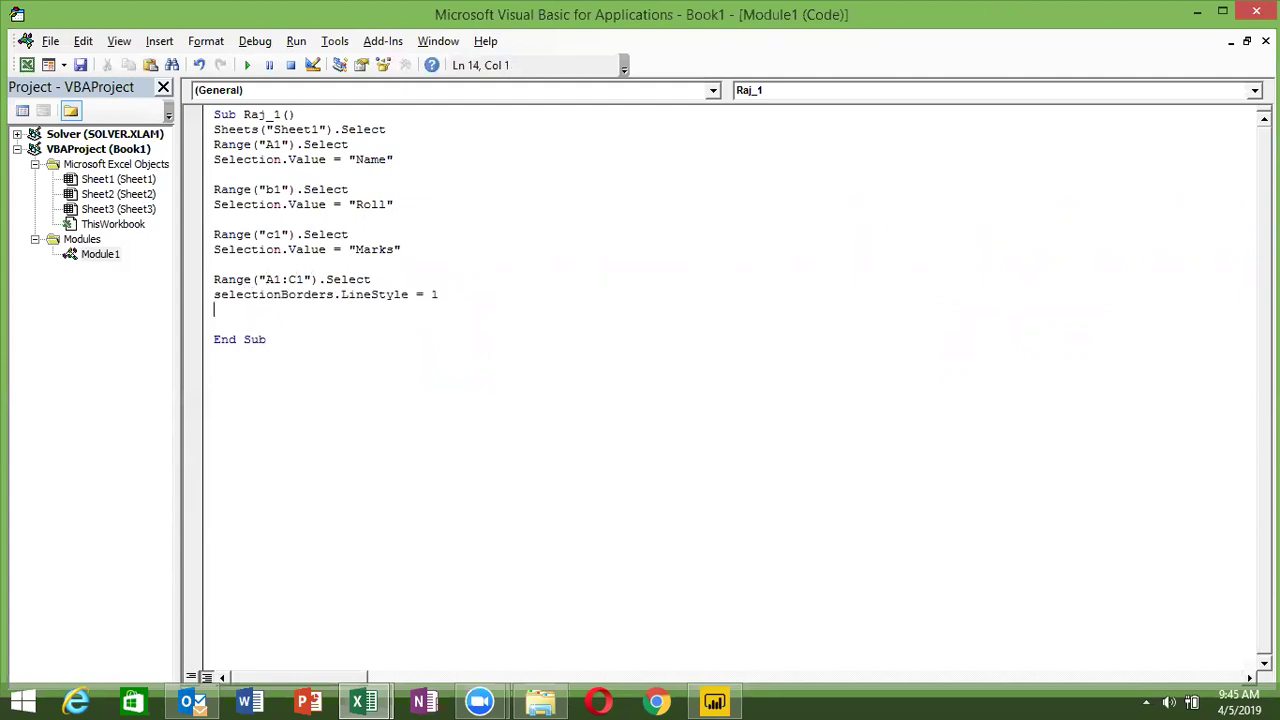
{"action": "key", "text": "Up"}
{"action": "key", "text": "Right"}
{"action": "left_click", "coordinate": [251, 294]}
{"action": "key", "text": "Right"}
{"action": "type", "text": "."}
- Copy the two Range("A1") select-and-value lines and paste them above End Sub
{"action": "left_click", "coordinate": [214, 309]}
{"action": "key", "text": "Return"}
{"action": "type", "text": "range"}
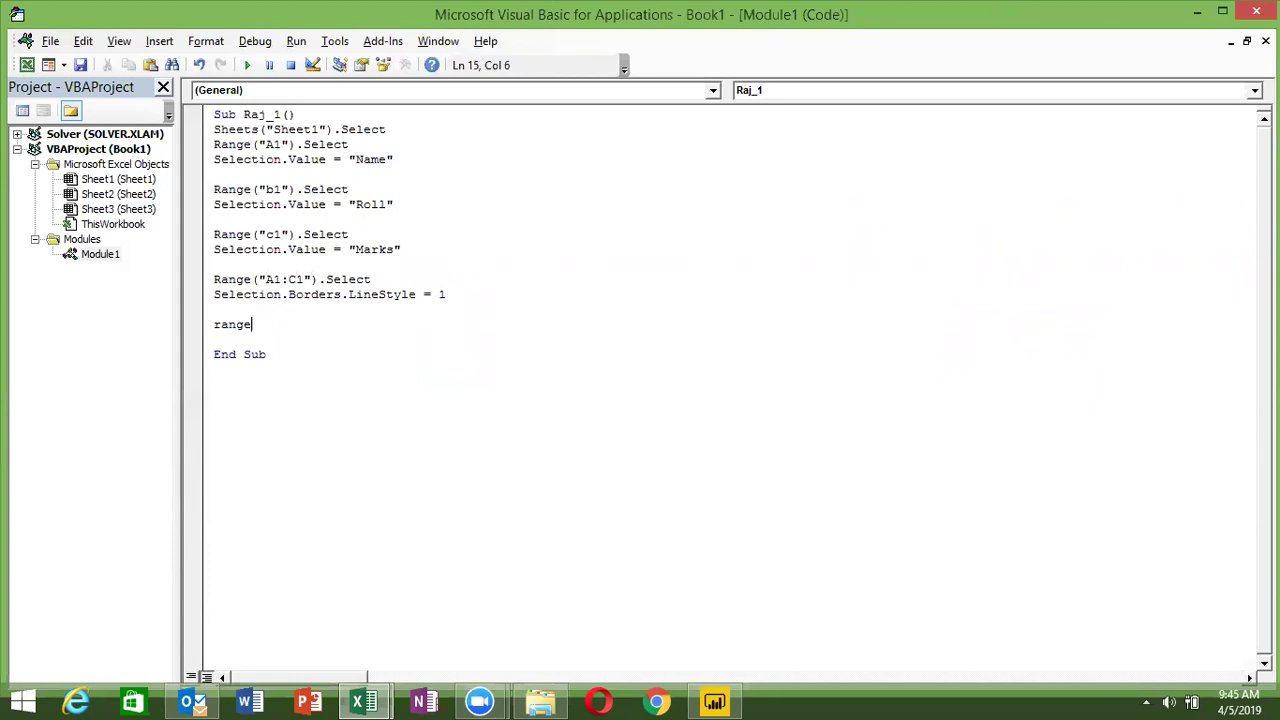
{"action": "type", "text": "("}
{"action": "key", "text": "BackSpace"}
{"action": "key", "text": "BackSpace"}
{"action": "key", "text": "BackSpace"}
{"action": "key", "text": "BackSpace"}
{"action": "key", "text": "BackSpace"}
{"action": "key", "text": "BackSpace"}
{"action": "key", "text": "Up"}
{"action": "key", "text": "Up"}
{"action": "key", "text": "Up"}
{"action": "key", "text": "Up"}
{"action": "key", "text": "Up"}
{"action": "key", "text": "Up"}
{"action": "key", "text": "Up"}
{"action": "key", "text": "Up"}
{"action": "key", "text": "Up"}
{"action": "key", "text": "Up"}
{"action": "key", "text": "Up"}
{"action": "key", "text": "Up"}
{"action": "key", "text": "shift+Down"}
{"action": "key", "text": "shift+Down"}
{"action": "key", "text": "shift+Down"}
{"action": "key", "text": "shift+Up"}
{"action": "key", "text": "ctrl+c"}
{"action": "key", "text": "Down"}
{"action": "key", "text": "Down"}
{"action": "key", "text": "Down"}
{"action": "key", "text": "Down"}
{"action": "key", "text": "Down"}
{"action": "key", "text": "Down"}
{"action": "key", "text": "Down"}
{"action": "key", "text": "Down"}
{"action": "key", "text": "Down"}
{"action": "key", "text": "ctrl+v"}
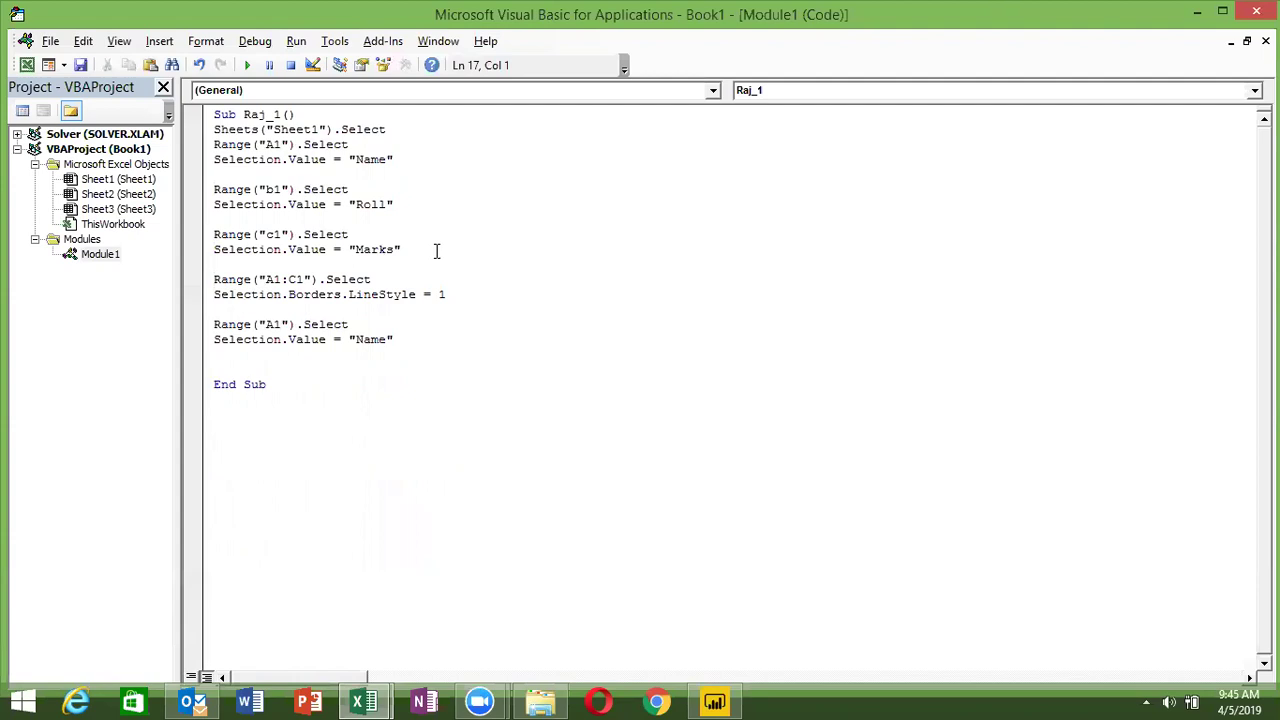
- Change the pasted copy to write Total into cell A10
{"action": "left_click", "coordinate": [283, 324]}
{"action": "type", "text": "0"}
{"action": "double_click", "coordinate": [363, 340]}
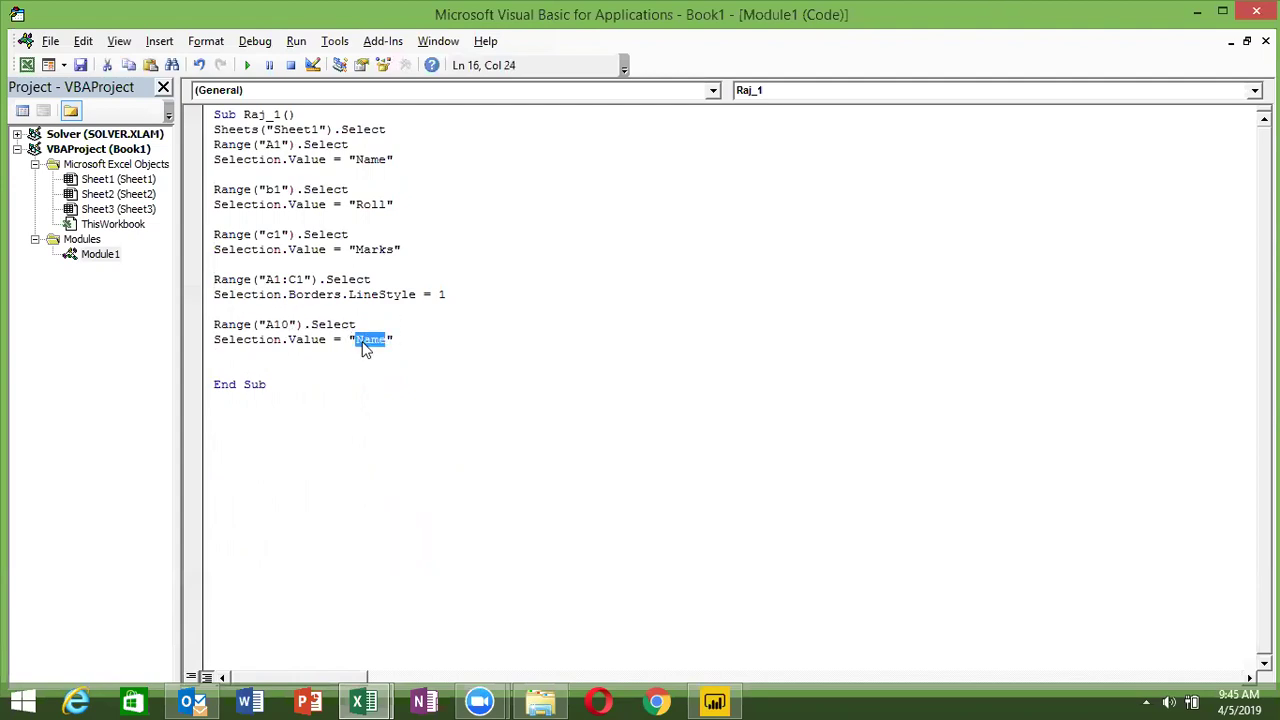
{"action": "type", "text": "Total"}
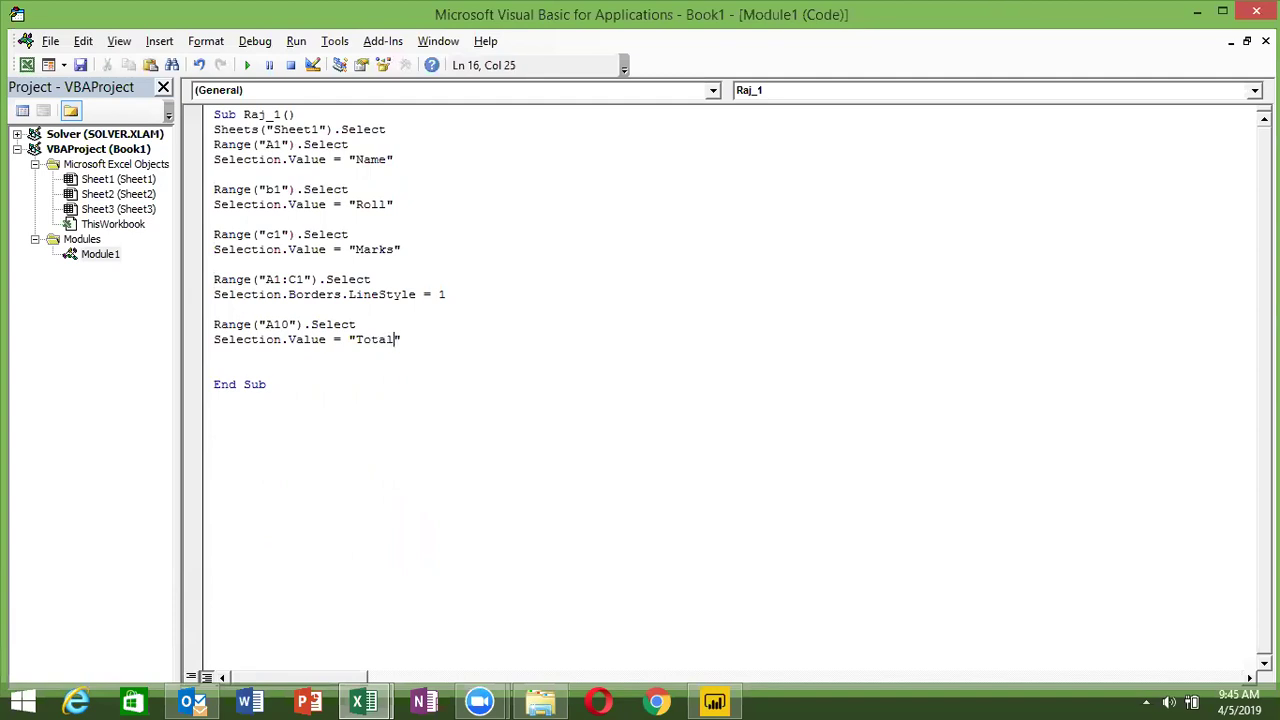
- Paste the two A1 lines once more at the end of the code
{"action": "left_click", "coordinate": [350, 234]}
{"action": "key", "text": "Down"}
{"action": "key", "text": "Down"}
{"action": "key", "text": "Down"}
{"action": "key", "text": "Down"}
{"action": "key", "text": "Down"}
{"action": "key", "text": "Return"}
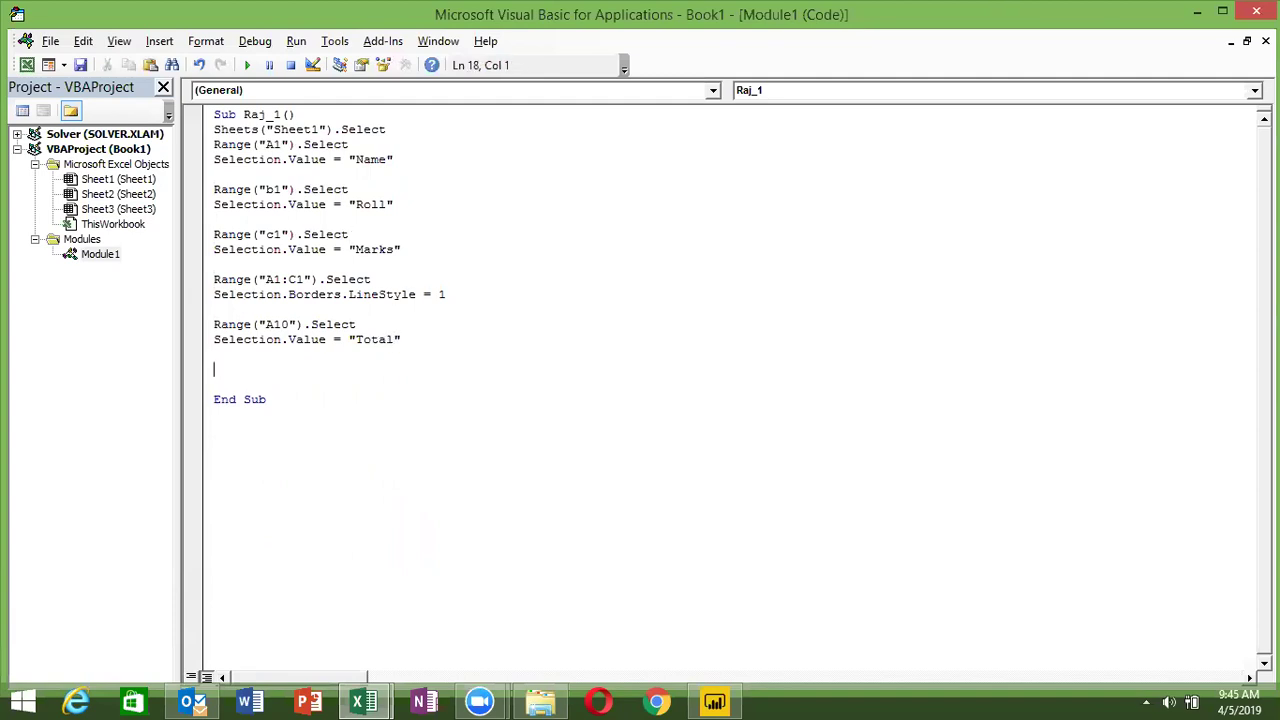
{"action": "key", "text": "ctrl+v"}
- Change the newly pasted copy's range reference to c10
{"action": "left_click", "coordinate": [273, 369]}
{"action": "key", "text": "BackSpace"}
{"action": "key", "text": "Delete"}
{"action": "type", "text": "c10"}
- Replace Name with the formula =sum(C2:C9) and return to Excel
{"action": "key", "text": "Down"}
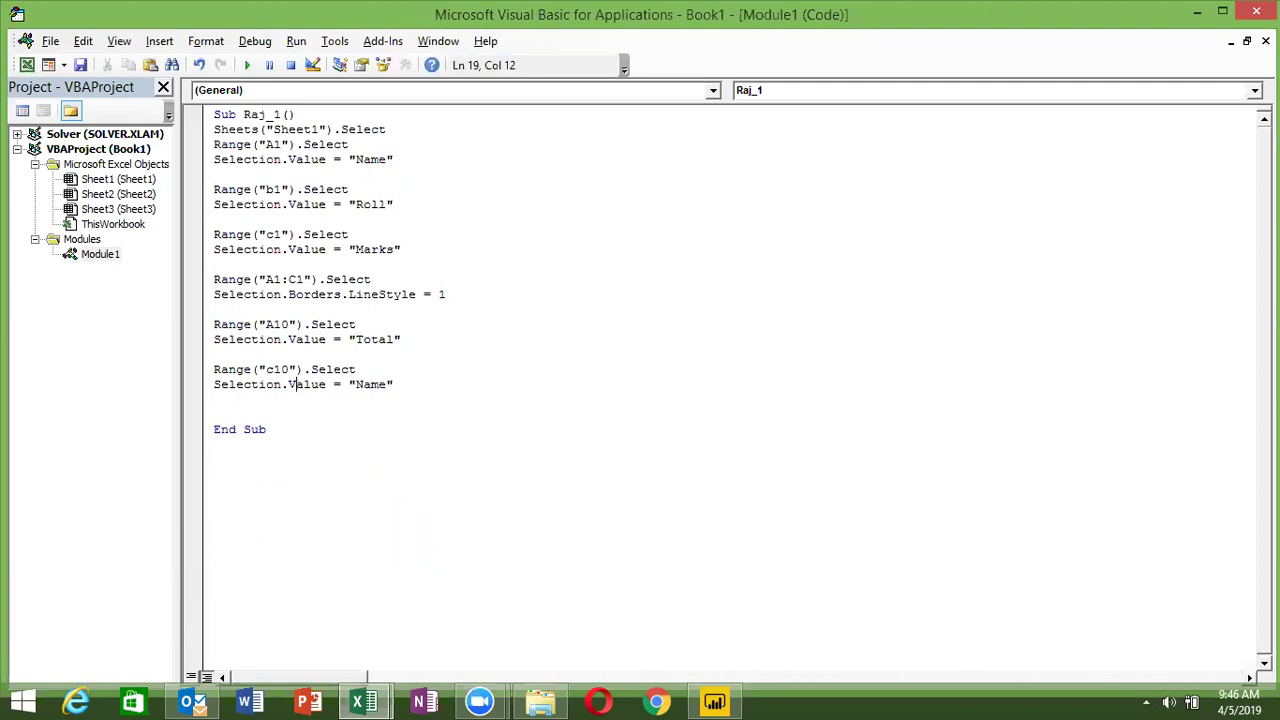
{"action": "key", "text": "Right"}
{"action": "key", "text": "Right"}
{"action": "key", "text": "Right"}
{"action": "key", "text": "Right"}
{"action": "key", "text": "Right"}
{"action": "key", "text": "Right"}
{"action": "key", "text": "Right"}
{"action": "key", "text": "Left"}
{"action": "key", "text": "Left"}
{"action": "key", "text": "shift+Right"}
{"action": "key", "text": "shift+Right"}
{"action": "key", "text": "shift+Right"}
{"action": "key", "text": "shift+Right"}
{"action": "type", "text": "=sum(C2"}
{"action": "type", "text": ":C"}
{"action": "type", "text": "9"}
{"action": "key", "text": "Down"}
{"action": "key", "text": "Up"}
{"action": "type", "text": ")"}
{"action": "key", "text": "Down"}
{"action": "key", "text": "alt+F11"}
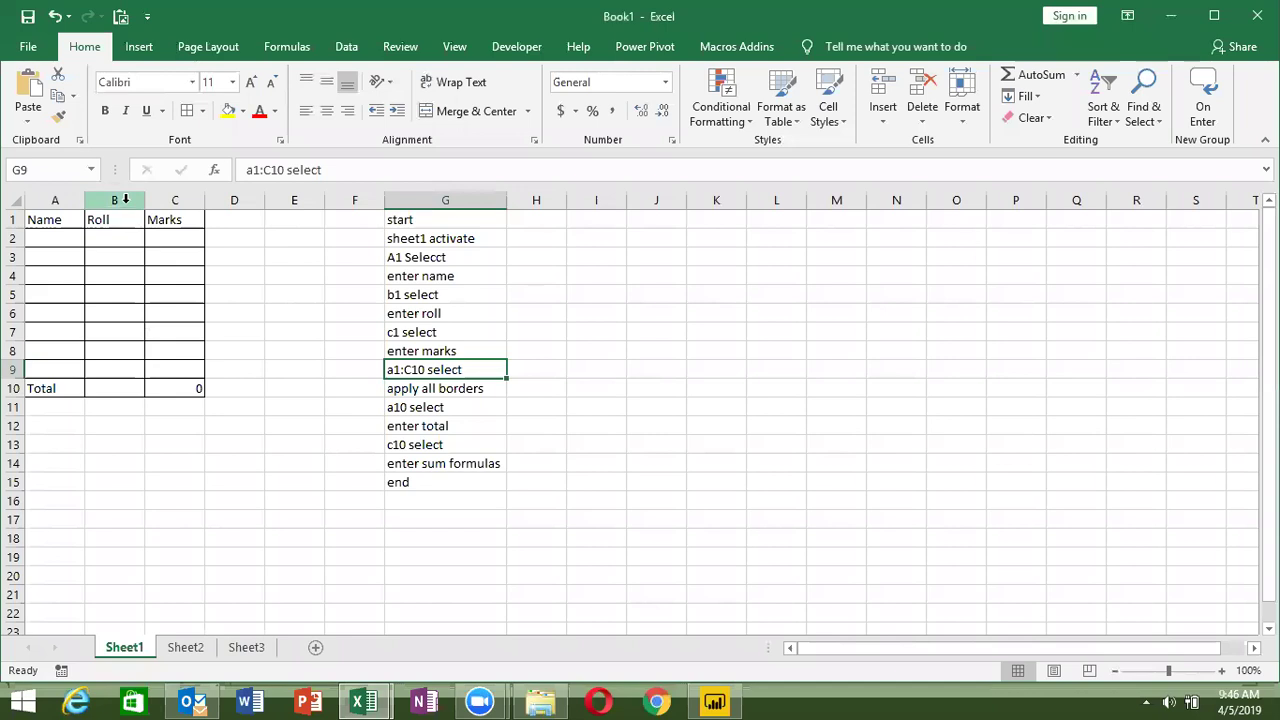
- Clear All from the table range A1:C10
{"action": "left_click", "coordinate": [57, 200]}
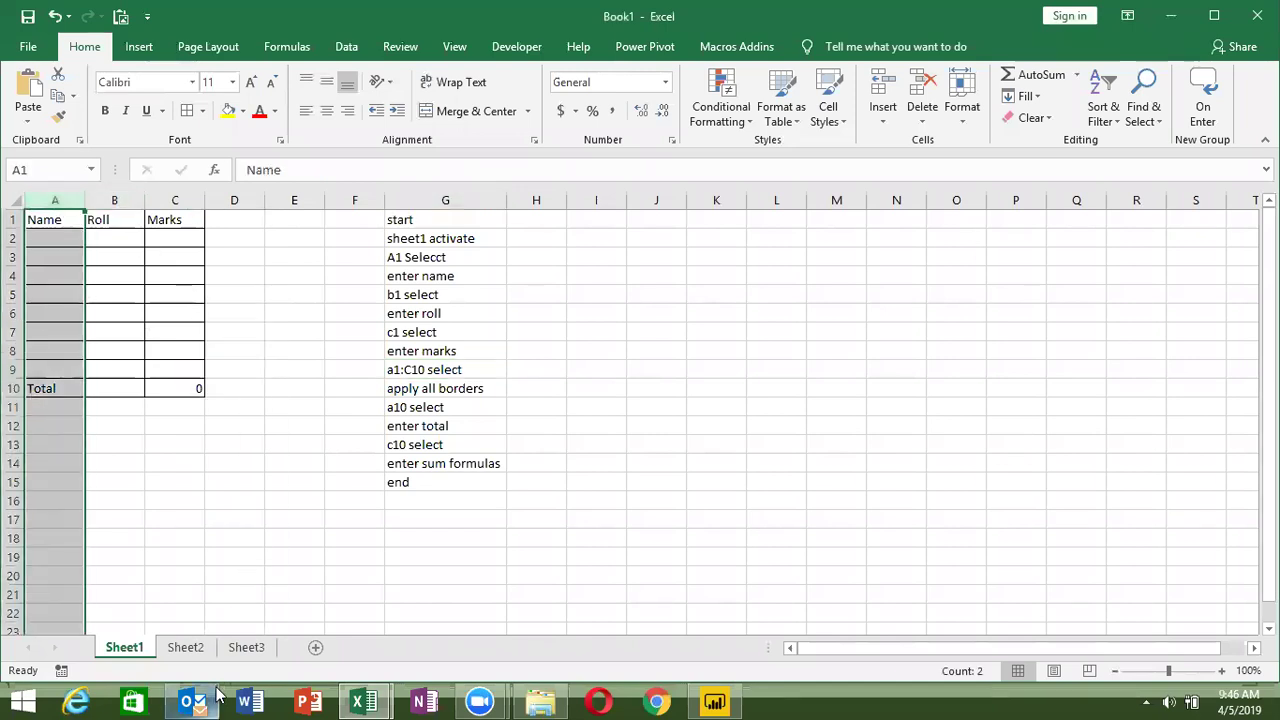
{"action": "left_click_drag", "start_coordinate": [190, 389], "coordinate": [10, 208]}
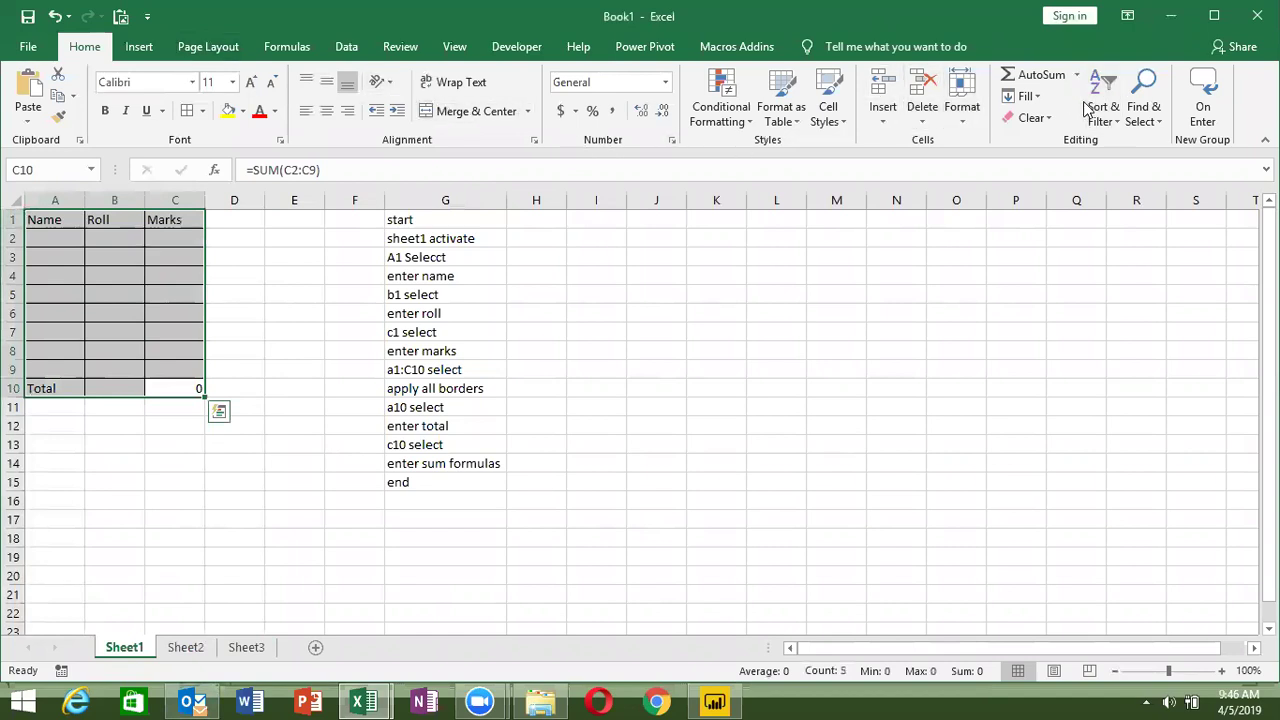
{"action": "left_click", "coordinate": [1040, 118]}
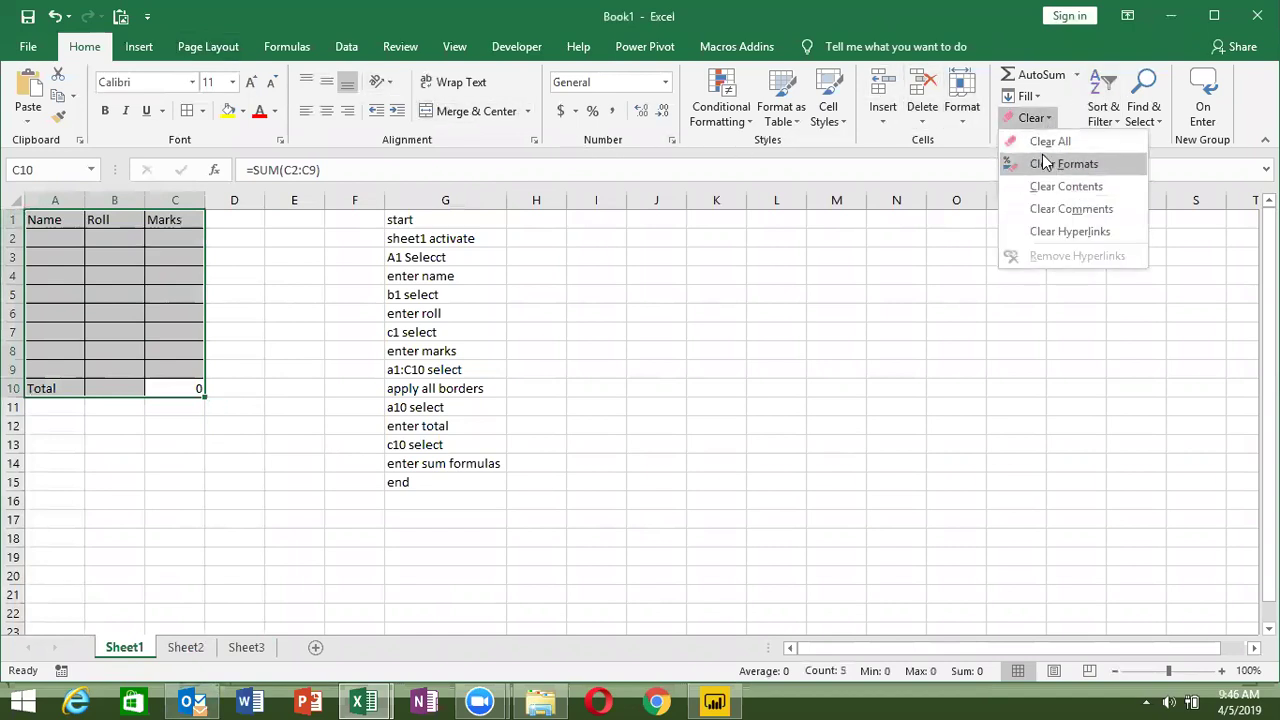
{"action": "left_click", "coordinate": [1047, 143]}
{"action": "left_click", "coordinate": [591, 310]}
- Run Raj_1 from the editor, then change its border range from A1:C1 to A1:C10
{"action": "key", "text": "alt+F11"}
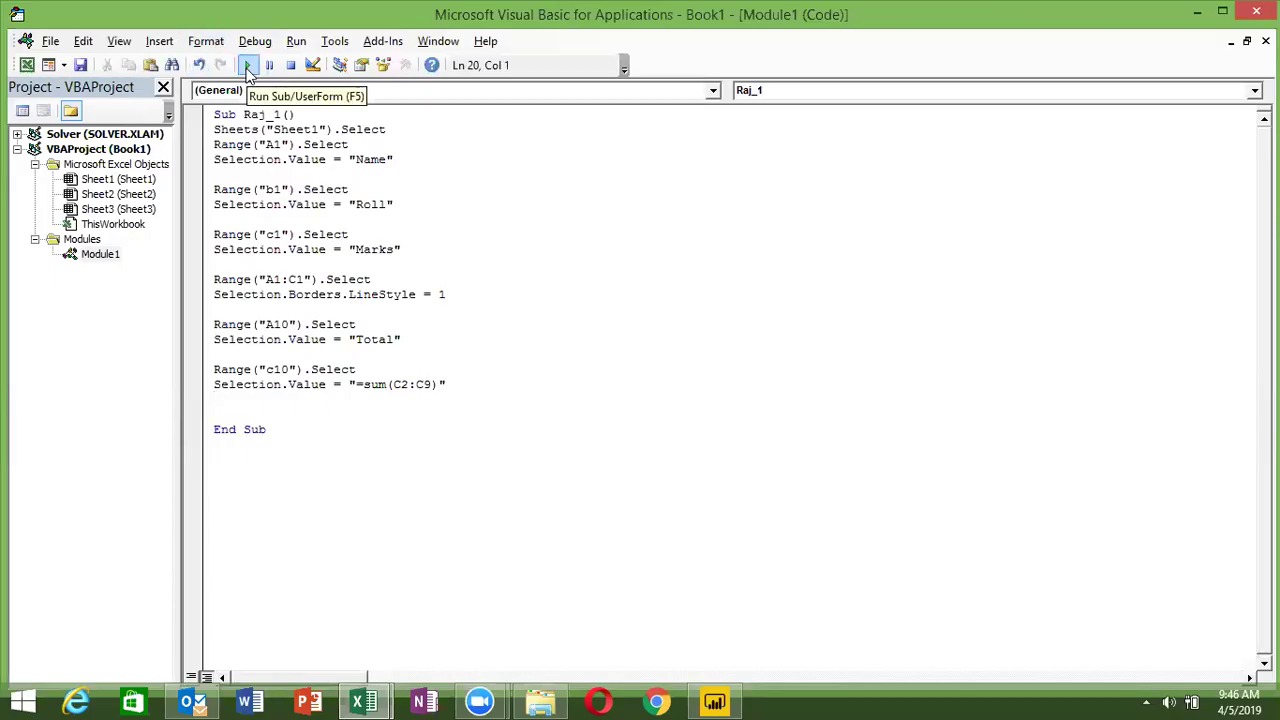
{"action": "left_click", "coordinate": [247, 65]}
{"action": "key", "text": "alt+F11"}
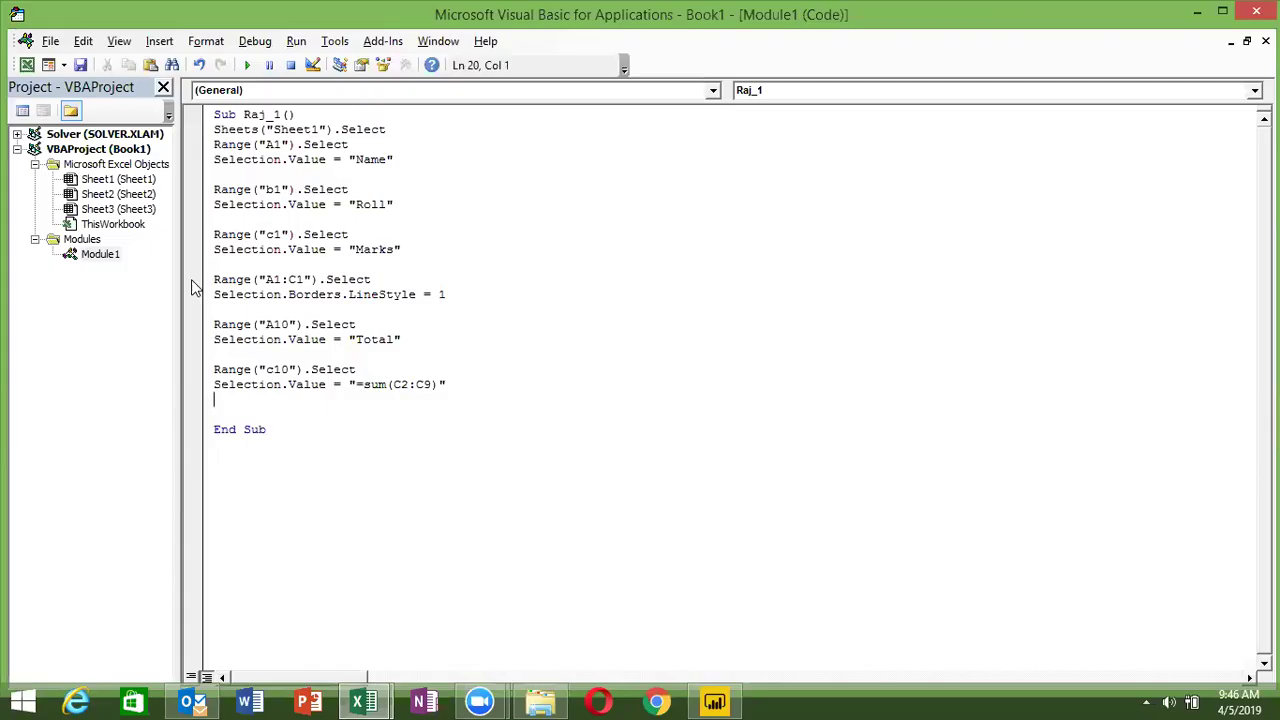
{"action": "left_click", "coordinate": [302, 280]}
{"action": "type", "text": "0"}
- Run Raj_1 through Developer > Macros to rebuild the bordered A1:C10 table
{"action": "key", "text": "alt+F11"}
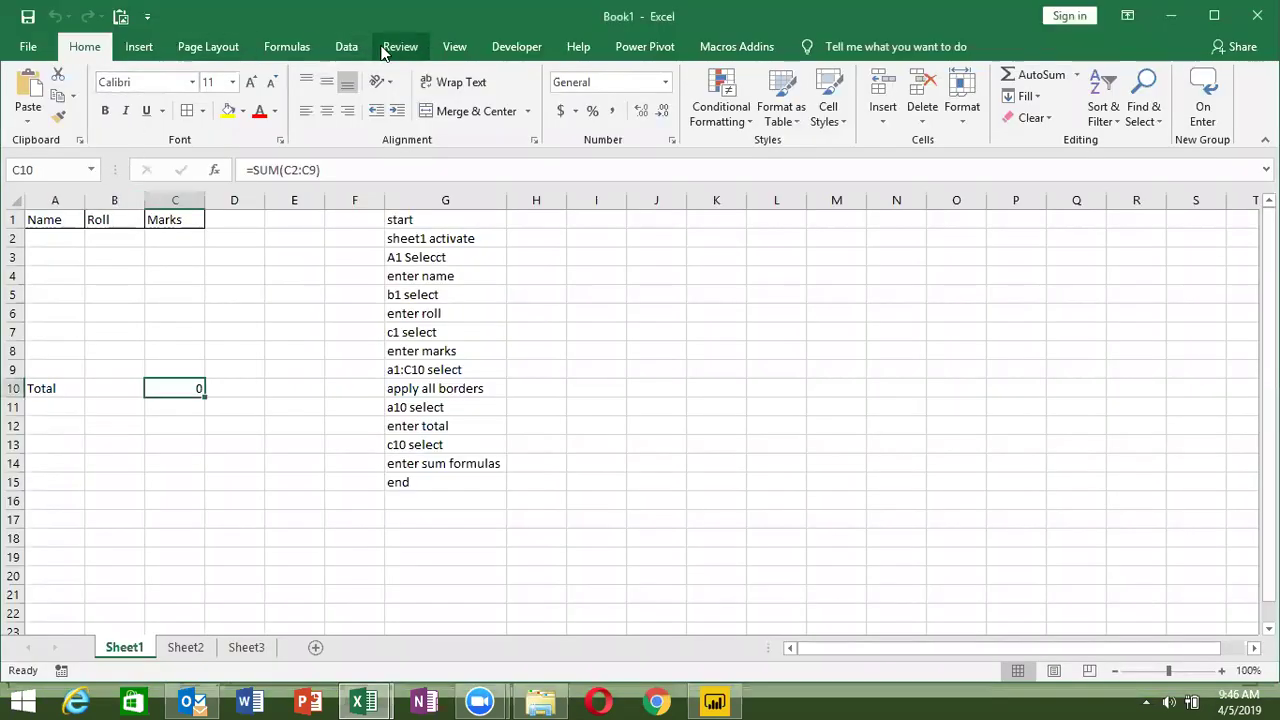
{"action": "left_click", "coordinate": [525, 46]}
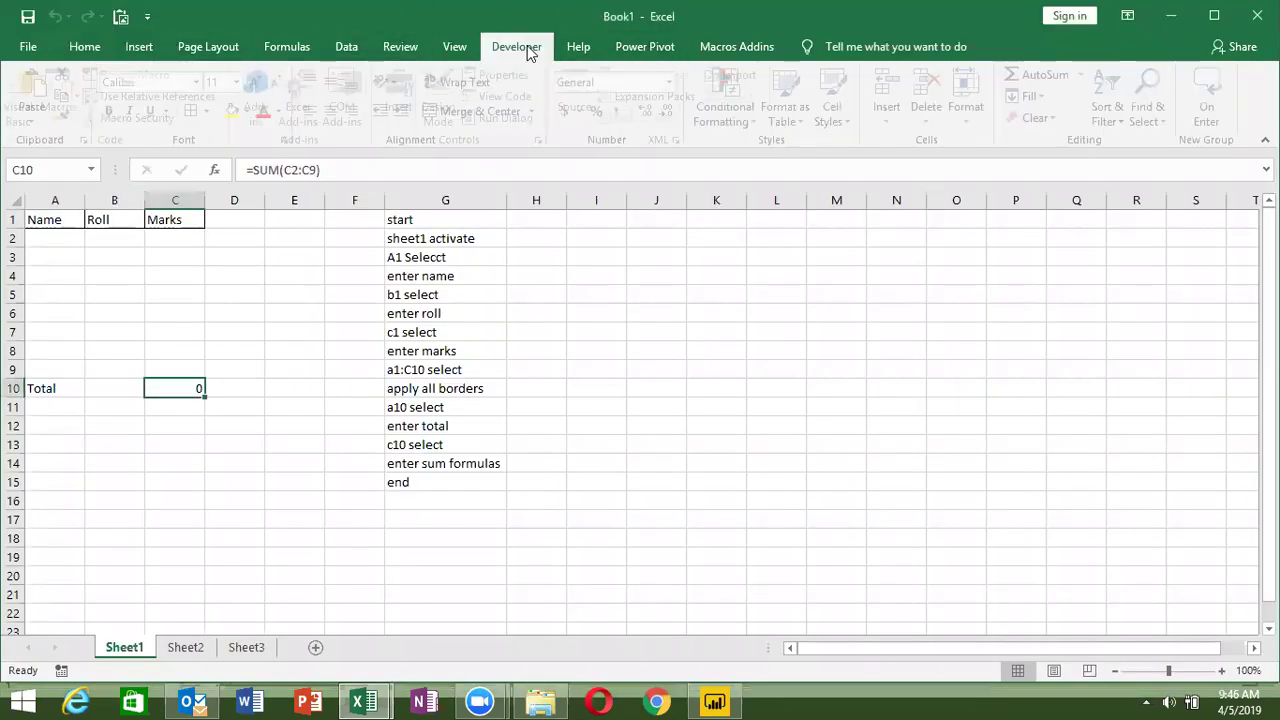
{"action": "left_click", "coordinate": [64, 106]}
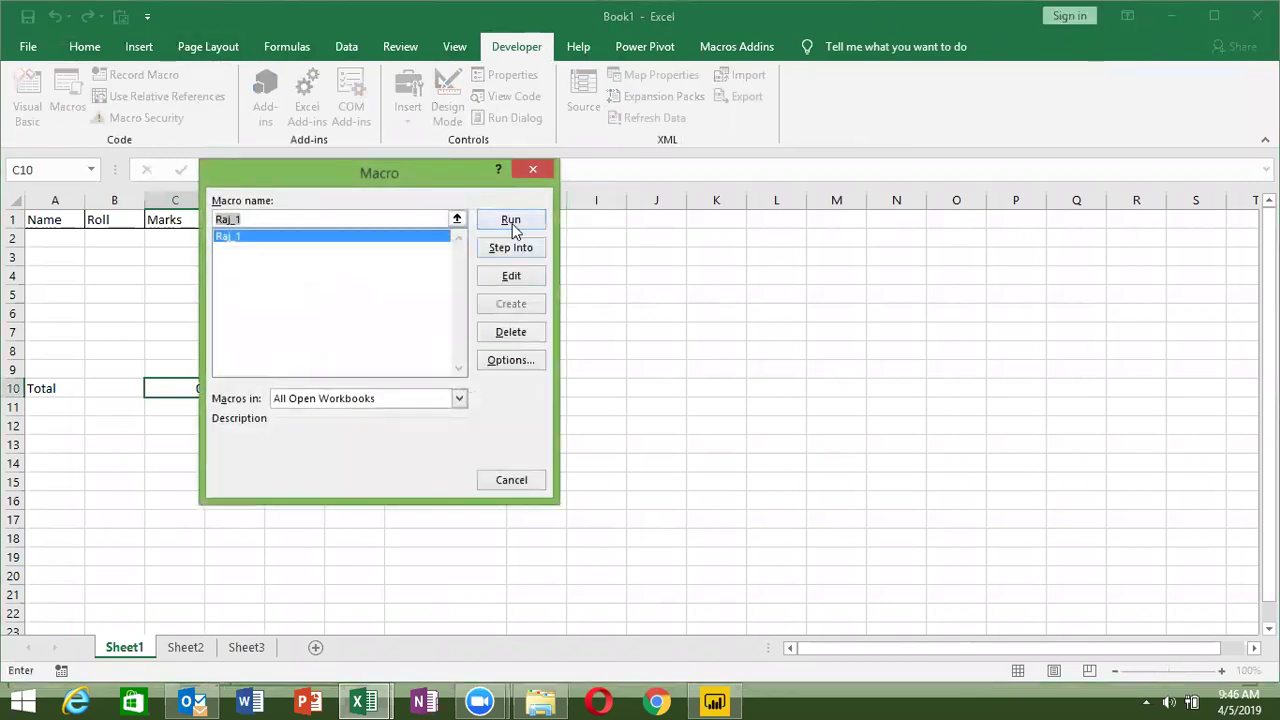
{"action": "left_click", "coordinate": [511, 220]}
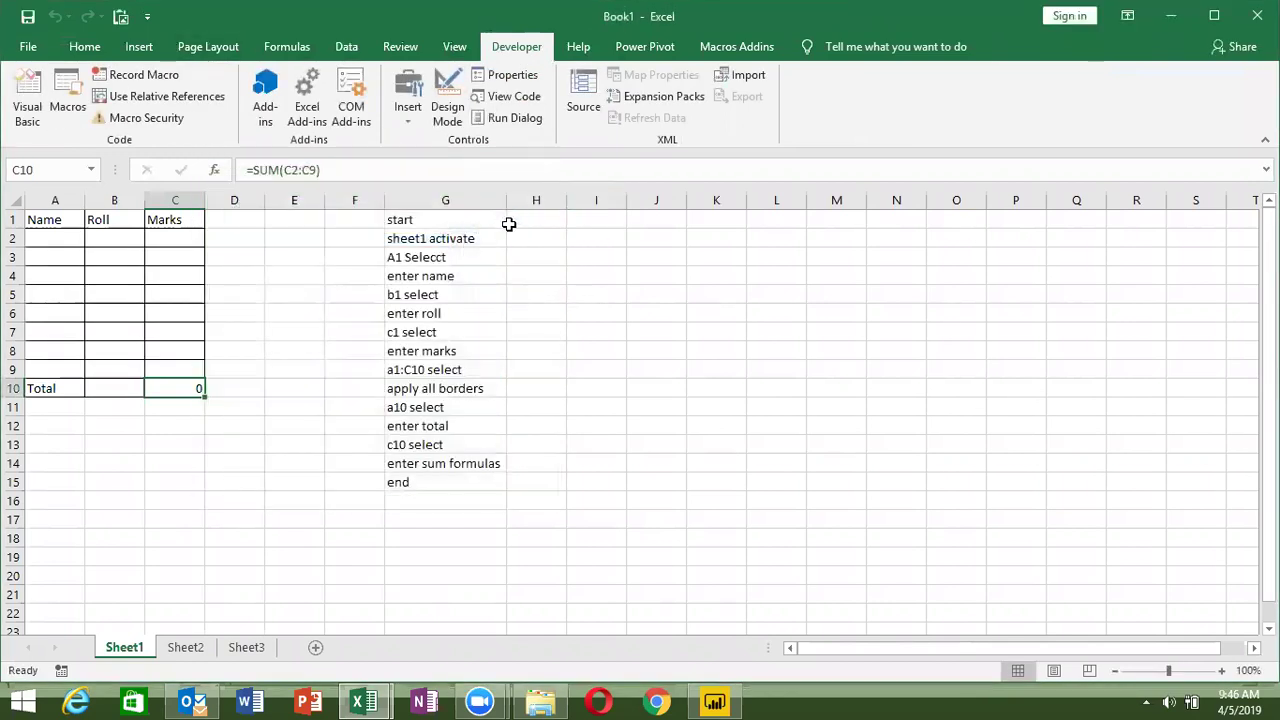
{"action": "left_click", "coordinate": [537, 238]}
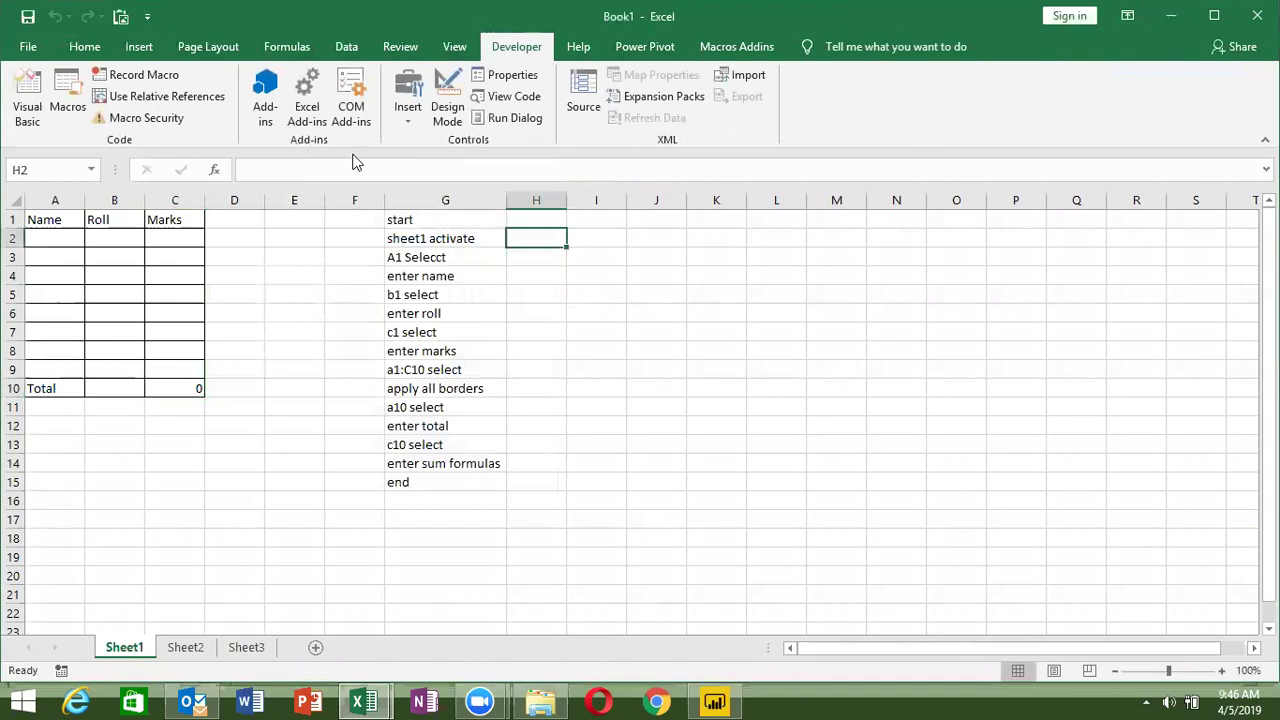
{"action": "left_click", "coordinate": [125, 297]}
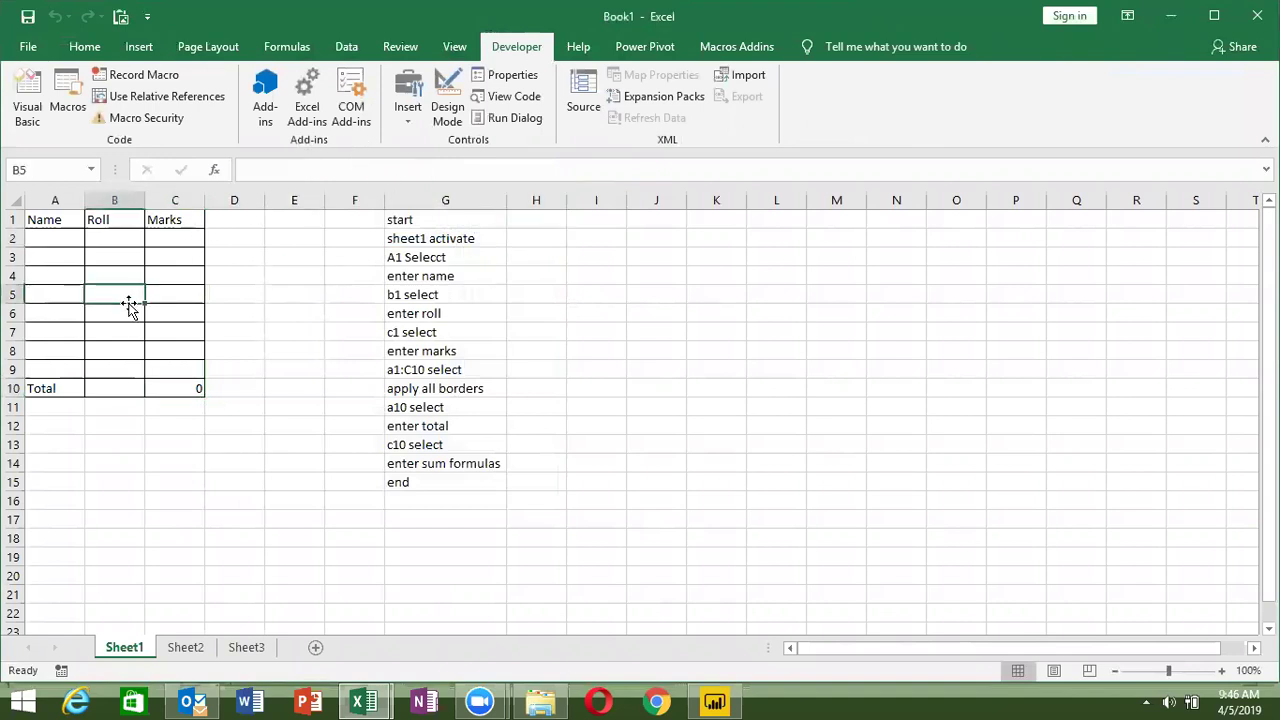
{"action": "left_click", "coordinate": [426, 222]}
{"action": "key", "text": "alt+F11"}
{"action": "left_click_drag", "start_coordinate": [451, 500], "coordinate": [213, 174]}
{"action": "left_click_drag", "start_coordinate": [186, 93], "coordinate": [188, 95]}
{"action": "key", "text": "alt+F11"}
{"action": "mouse_move", "coordinate": [409, 220]}
{"action": "left_mouse_down"}
{"action": "mouse_move", "coordinate": [428, 492]}
{"action": "mouse_move", "coordinate": [425, 481]}
{"action": "left_mouse_up"}
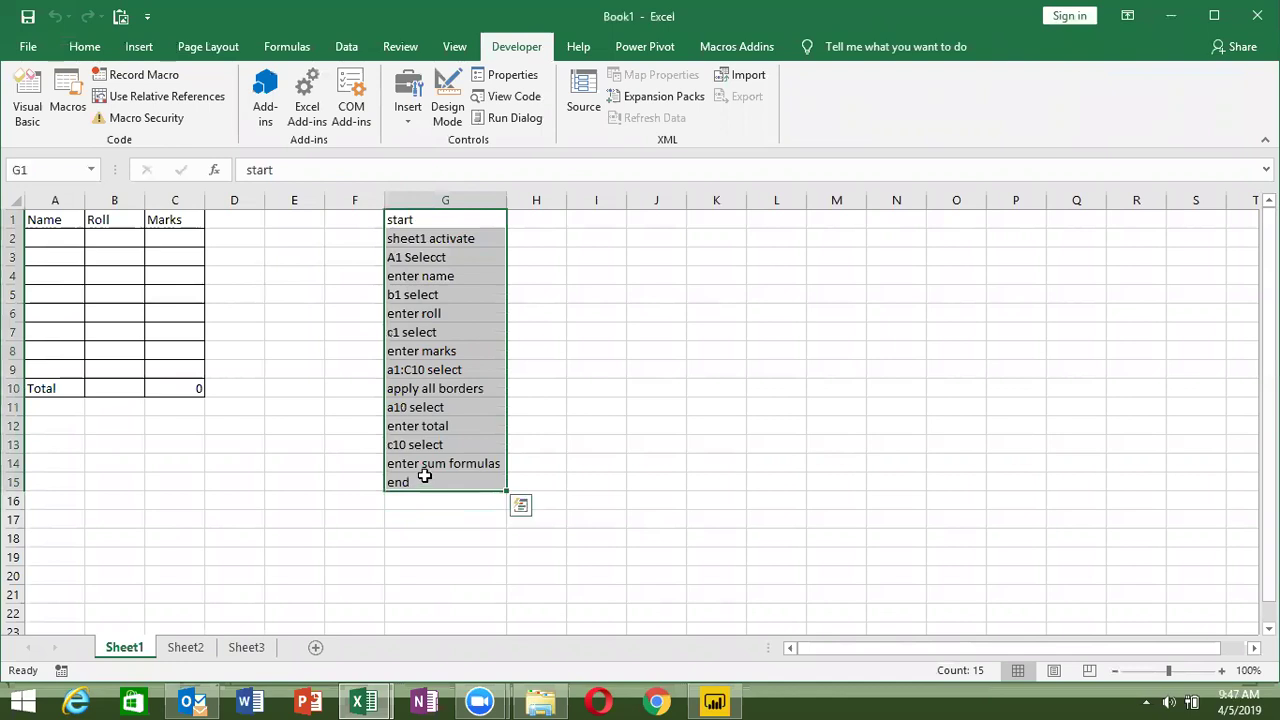
{"action": "left_click", "coordinate": [447, 238]}
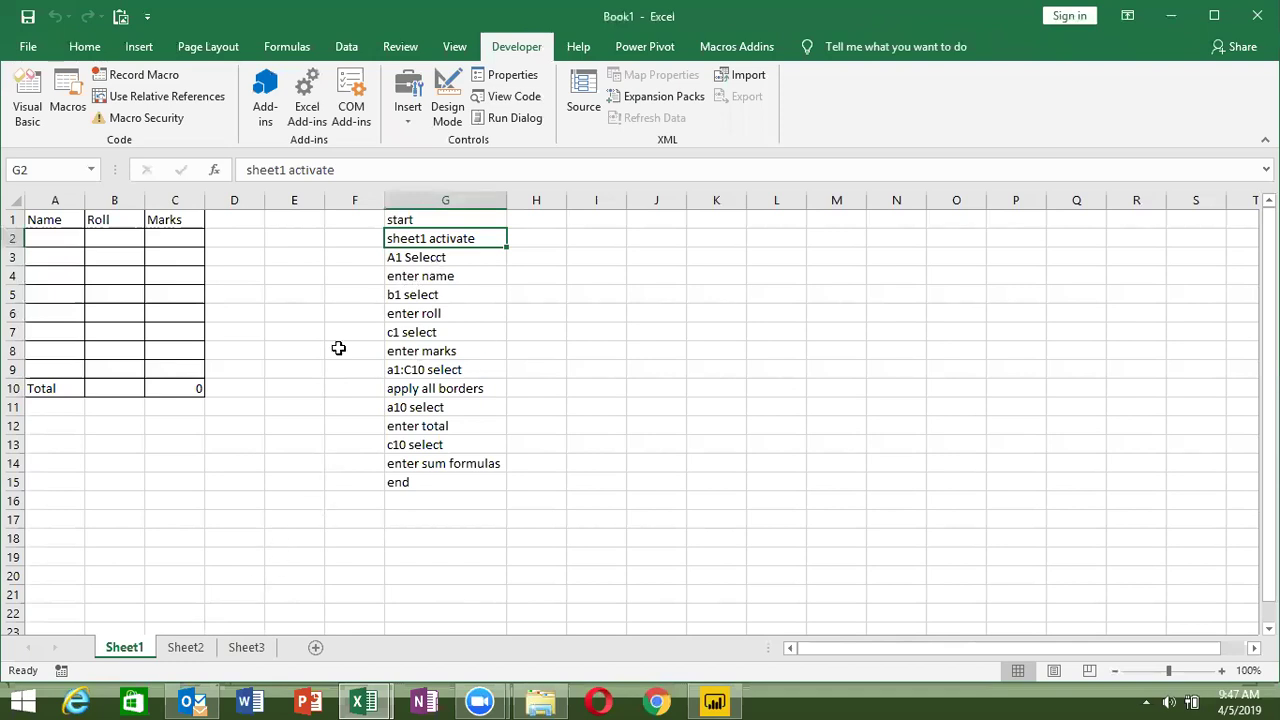
{"action": "left_click", "coordinate": [197, 647]}
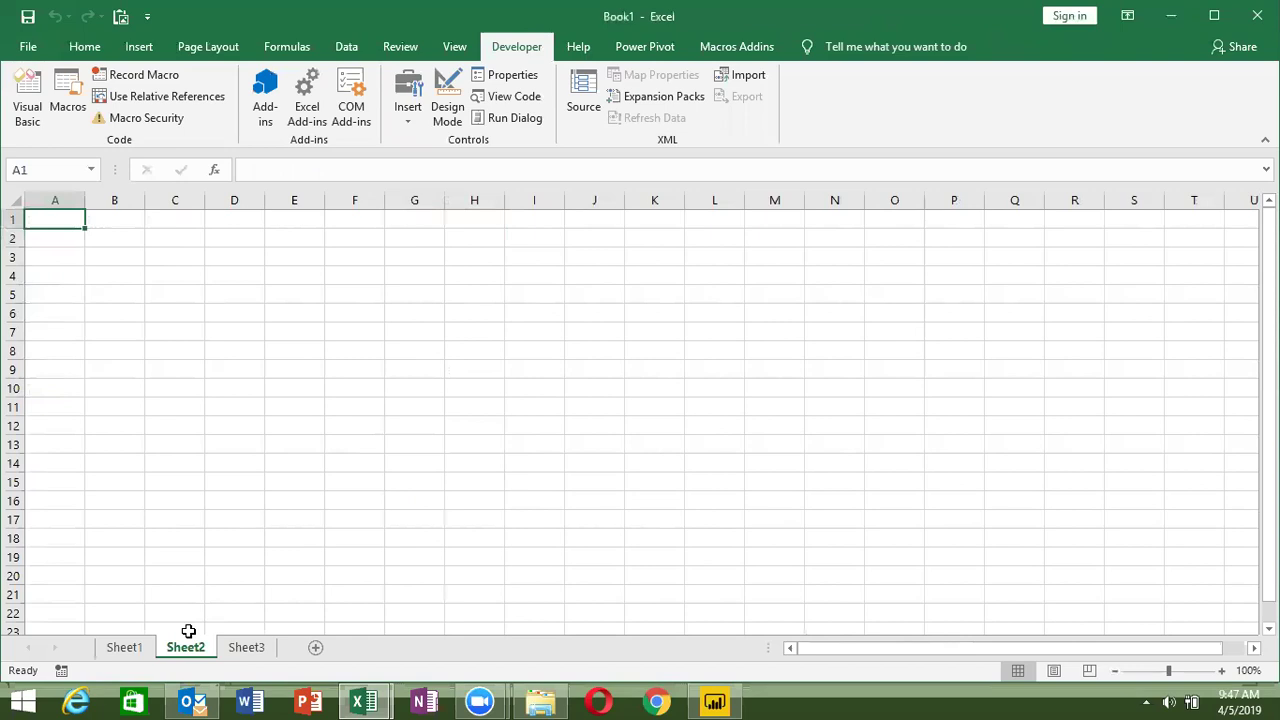
{"action": "left_click", "coordinate": [126, 647]}
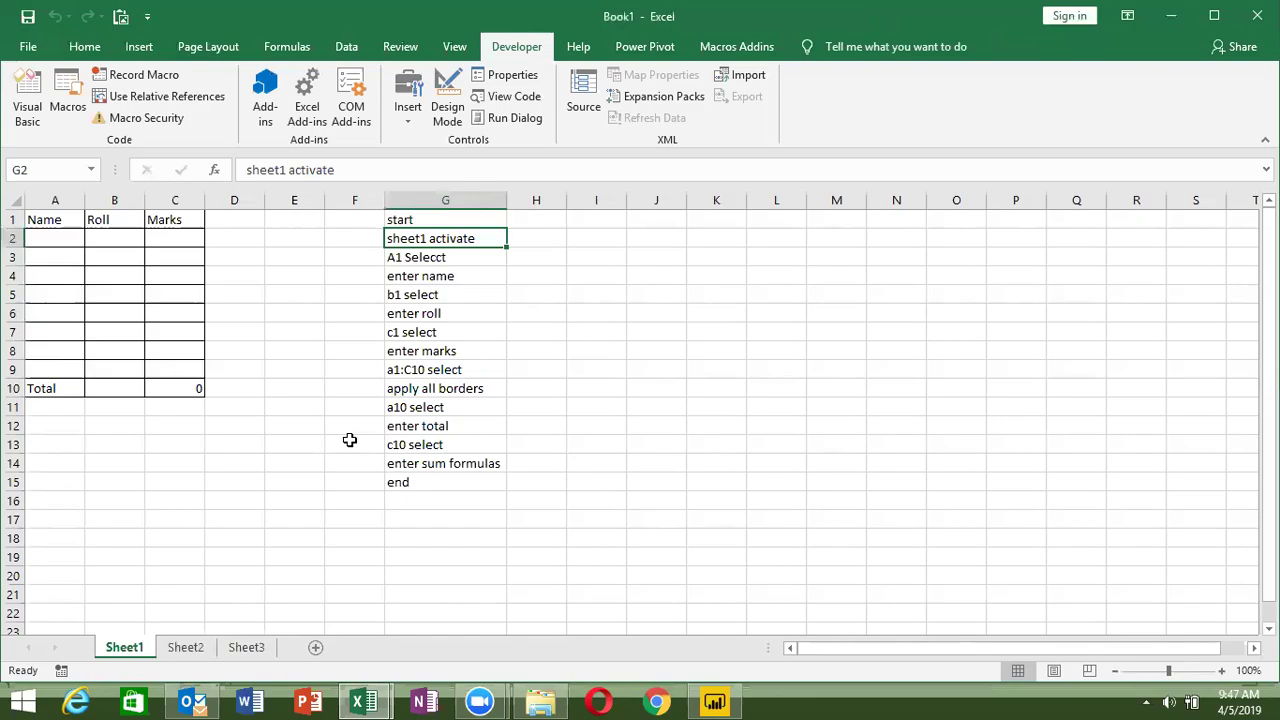
{"action": "key", "text": "alt+F11"}
{"action": "key", "text": "Left"}
{"action": "key", "text": "Down"}
{"action": "key", "text": "shift+Down"}
{"action": "key", "text": "Right"}
{"action": "key", "text": "shift+Down"}
{"action": "key", "text": "Right"}
{"action": "key", "text": "shift+Down"}
{"action": "key", "text": "Right"}
{"action": "key", "text": "shift+Down"}
{"action": "key", "text": "Right"}
{"action": "key", "text": "shift+Down"}
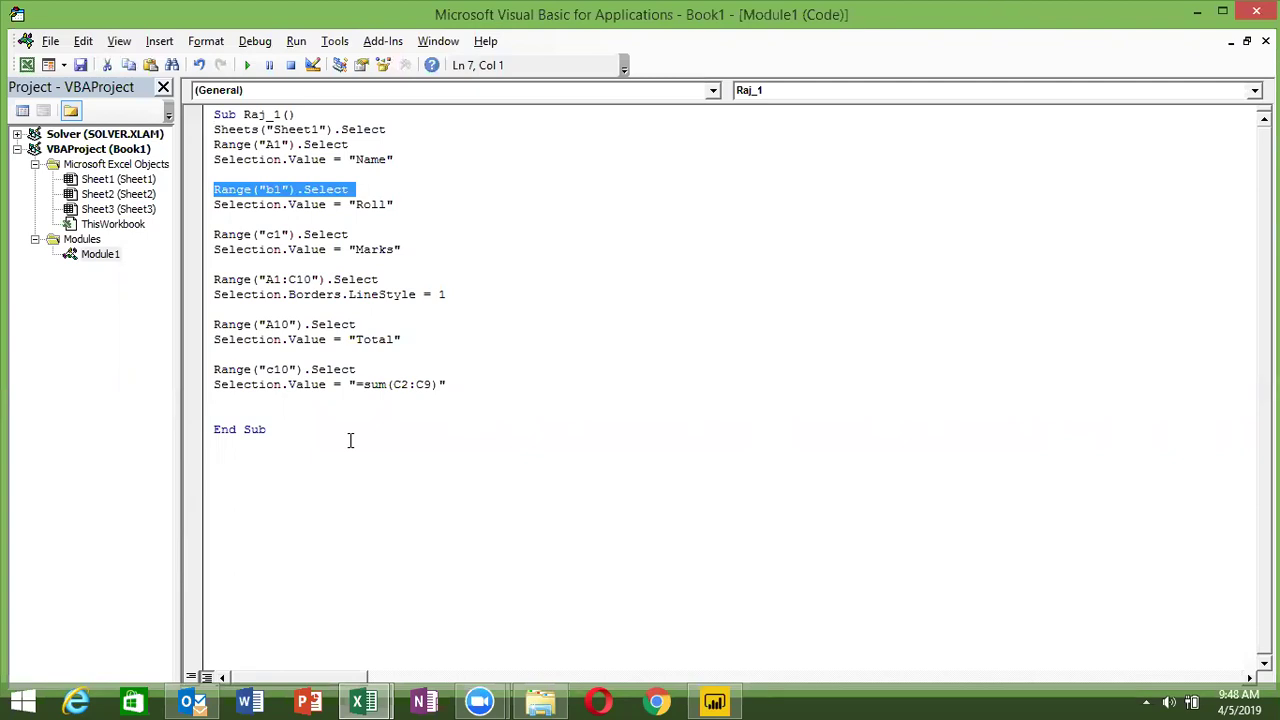
{"action": "key", "text": "alt+Tab"}
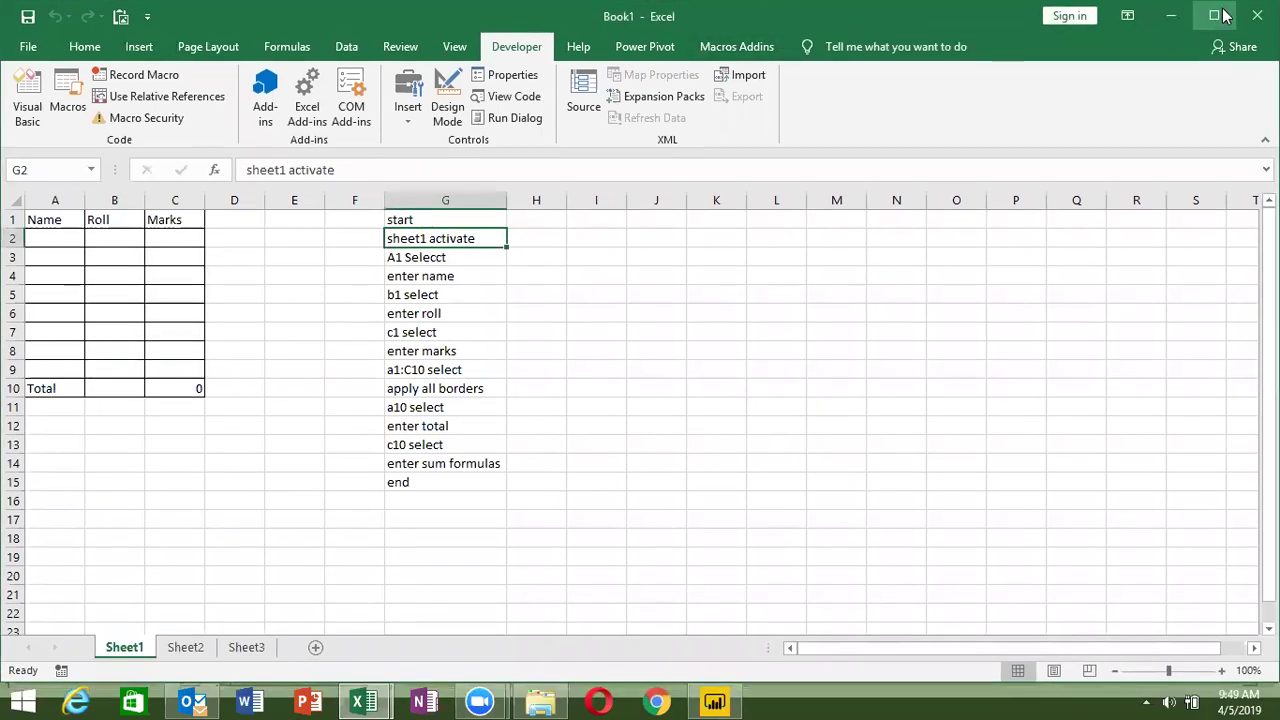
{"action": "left_click", "coordinate": [1095, 394]}
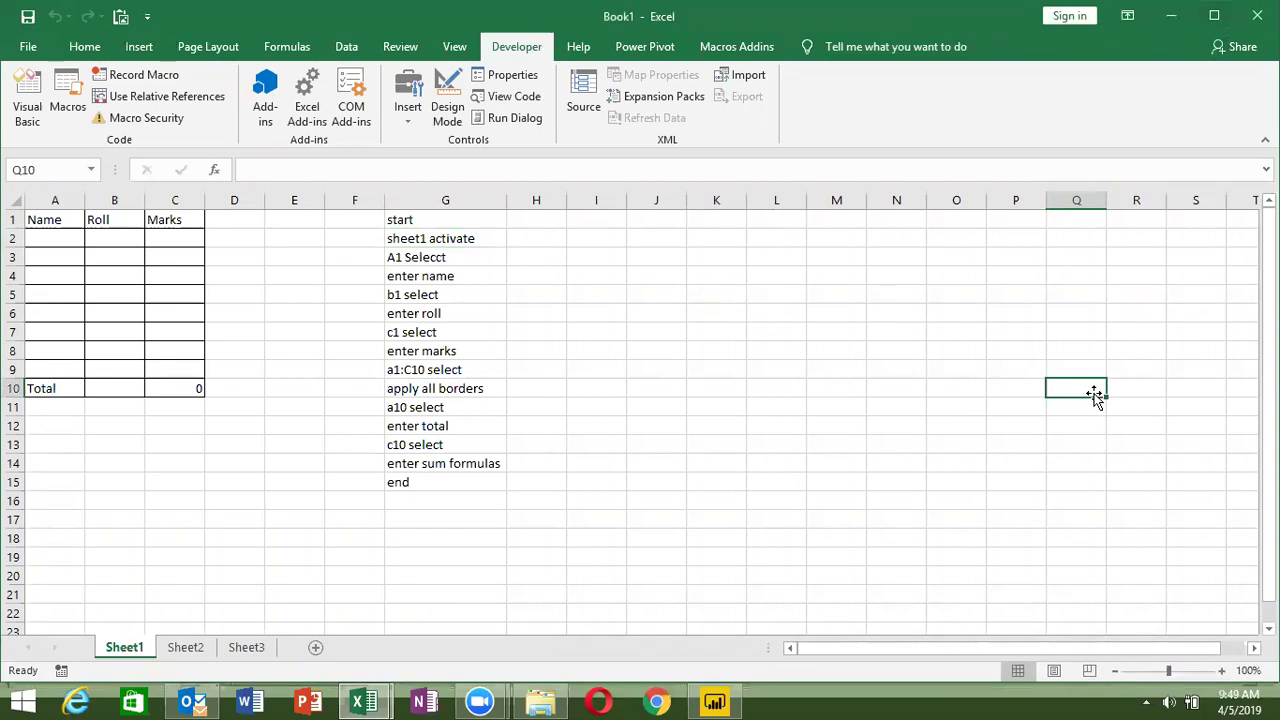
{"action": "key", "text": "Left"}
{"action": "key", "text": "Left"}
{"action": "key", "text": "Left"}
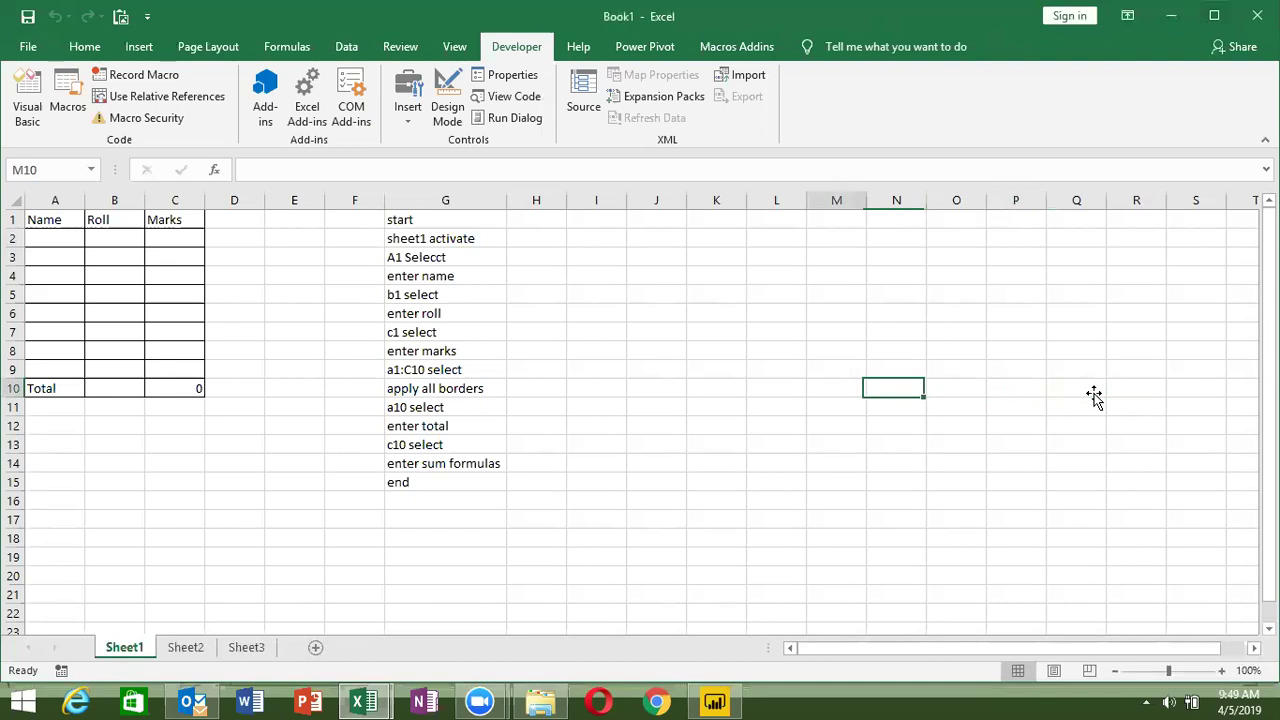
- Enter the heading Anylisis in I1, correcting the misspelled Analisis
{"action": "key", "text": "Up"}
{"action": "key", "text": "Up"}
{"action": "key", "text": "Up"}
{"action": "key", "text": "Right"}
{"action": "key", "text": "Right"}
{"action": "key", "text": "Right"}
{"action": "key", "text": "Right"}
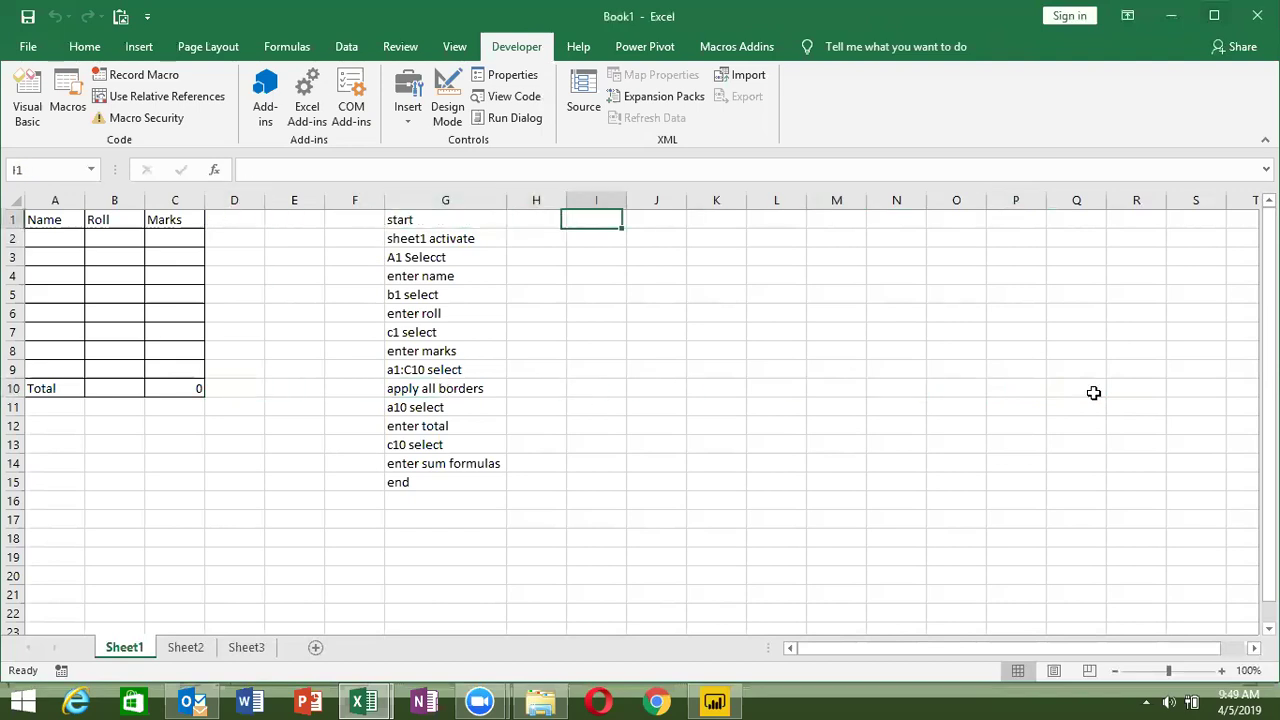
{"action": "type", "text": "Analisis"}
{"action": "key", "text": "Return"}
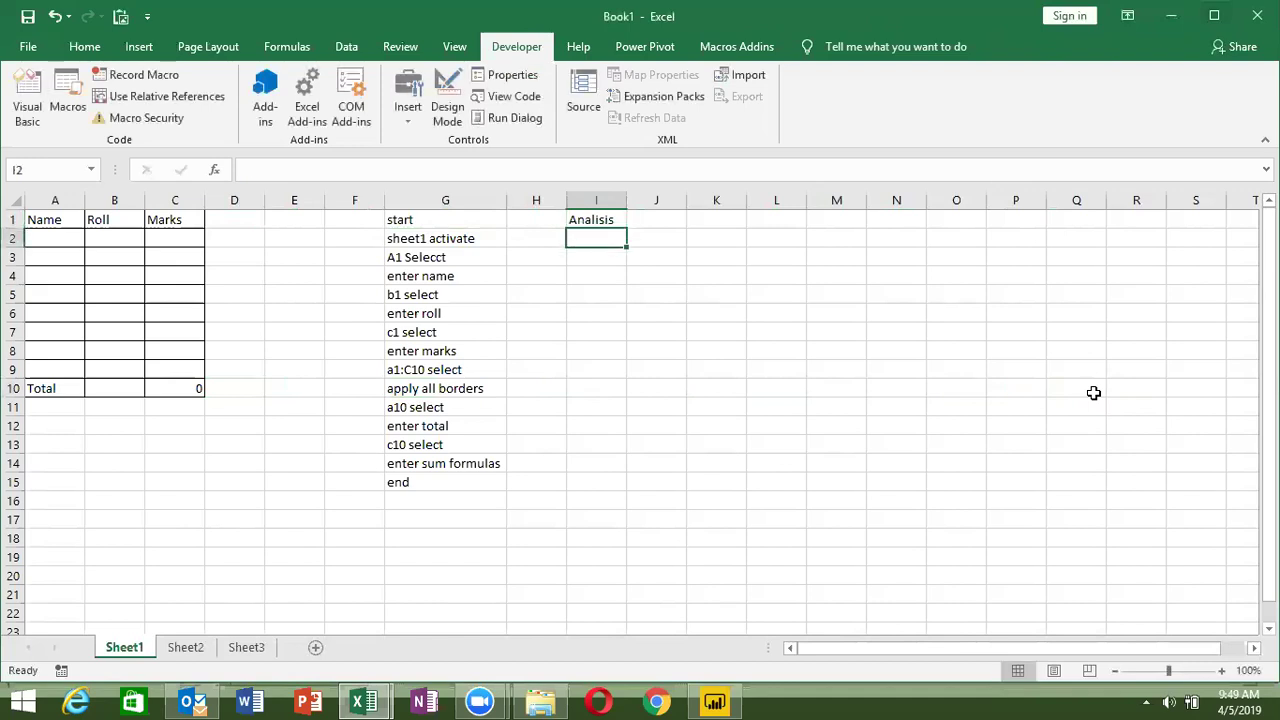
{"action": "key", "text": "Up"}
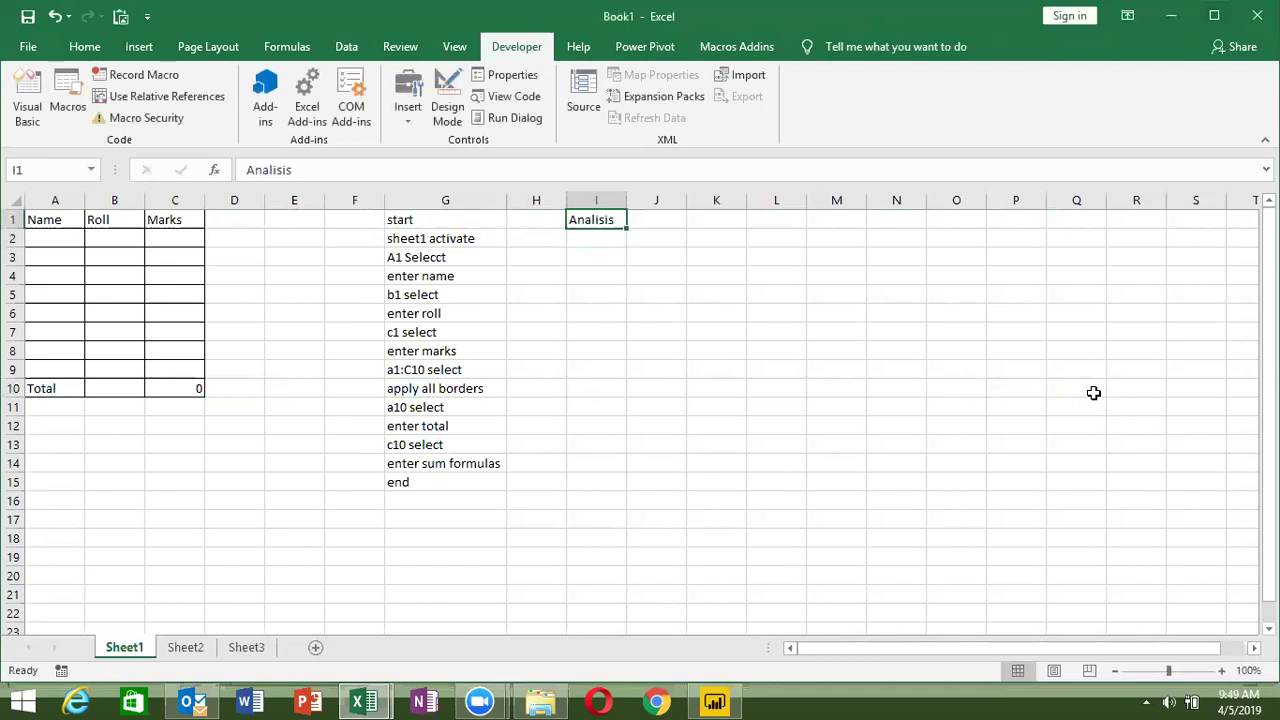
{"action": "left_click", "coordinate": [268, 170]}
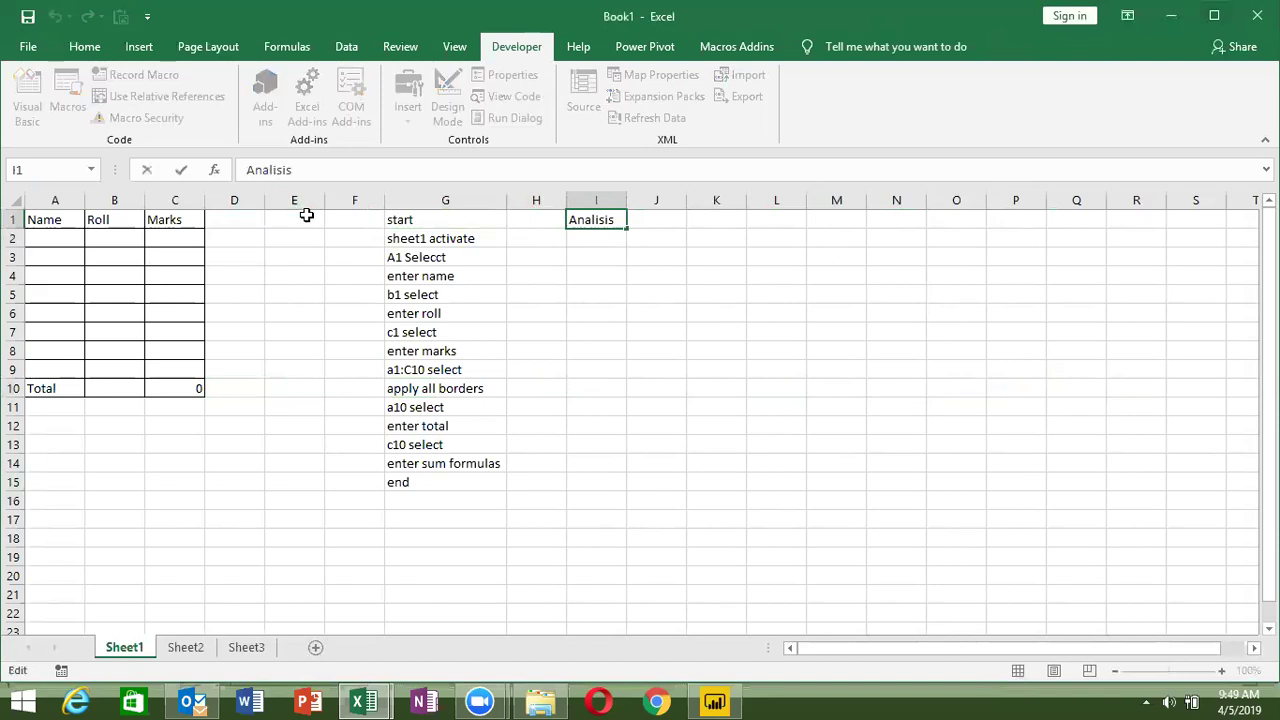
{"action": "key", "text": "BackSpace"}
{"action": "type", "text": "u"}
{"action": "key", "text": "BackSpace"}
{"action": "type", "text": "y"}
{"action": "key", "text": "Return"}
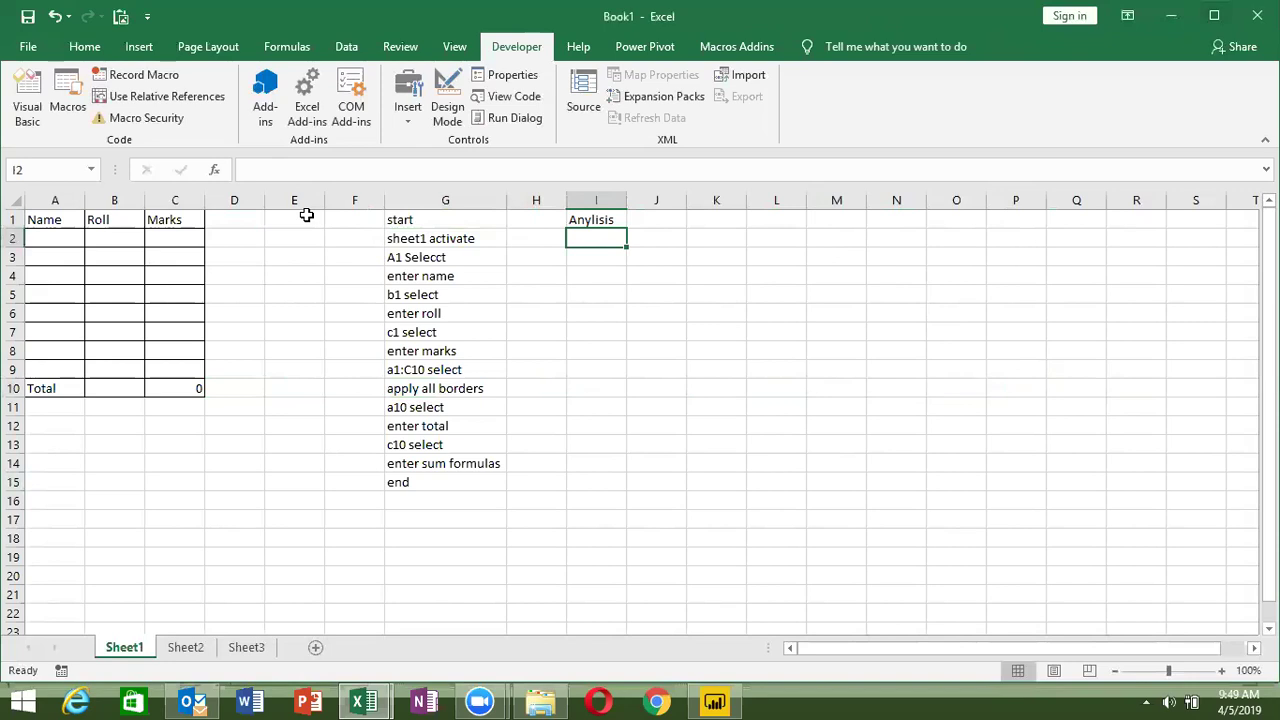
- List algo, code and test down I2:I4
{"action": "type", "text": "algo"}
{"action": "key", "text": "Return"}
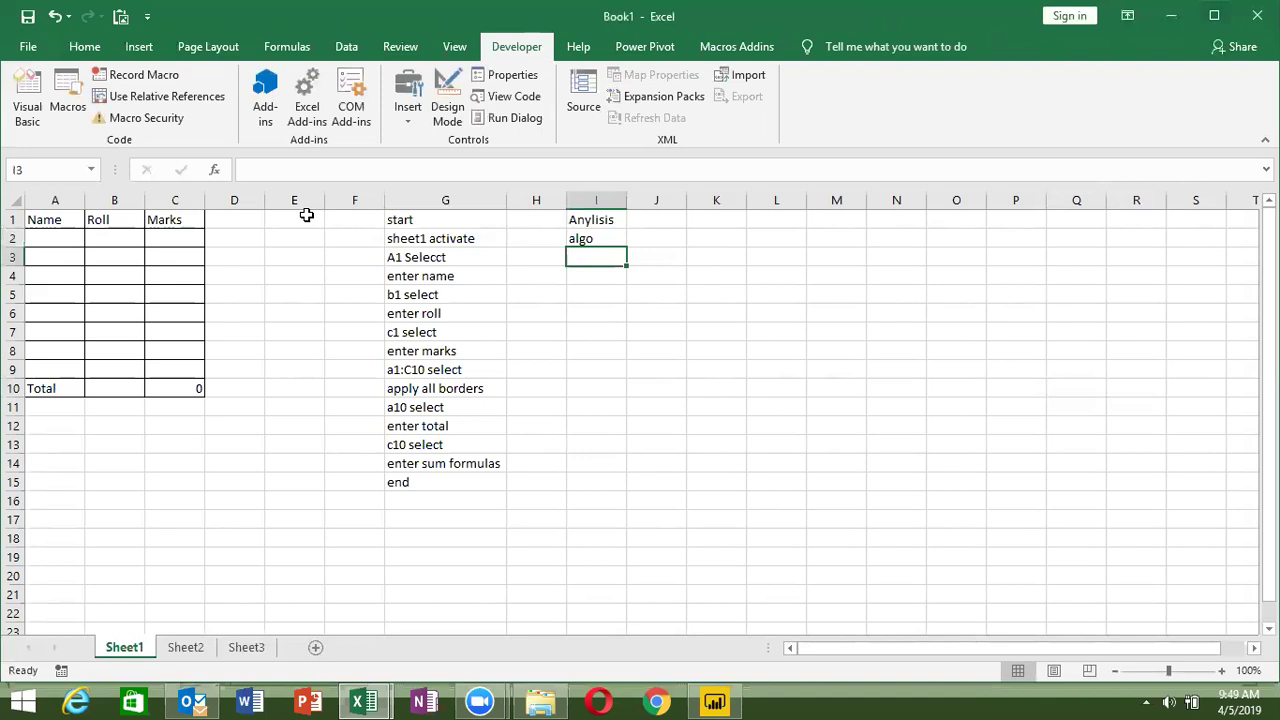
{"action": "type", "text": "code"}
{"action": "key", "text": "Return"}
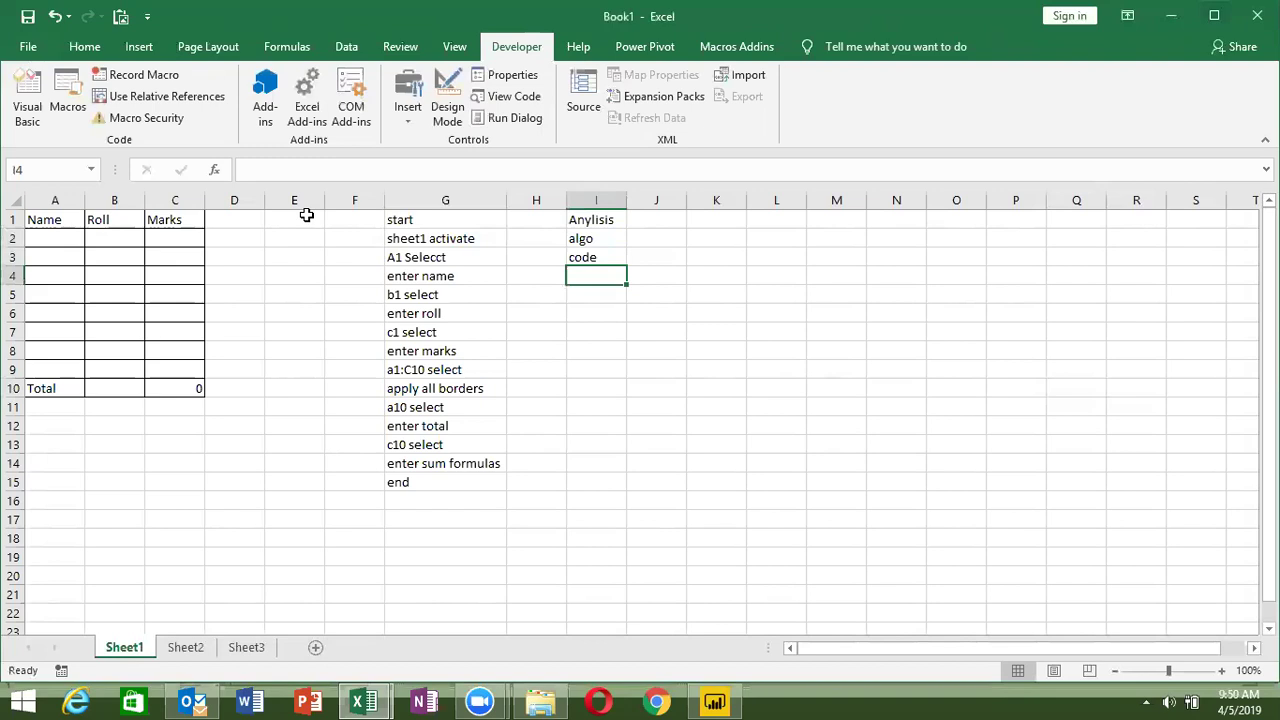
{"action": "type", "text": "test"}
{"action": "key", "text": "Return"}
- Add recode in J4 and retest in K4 beside test
{"action": "key", "text": "Up"}
{"action": "key", "text": "Right"}
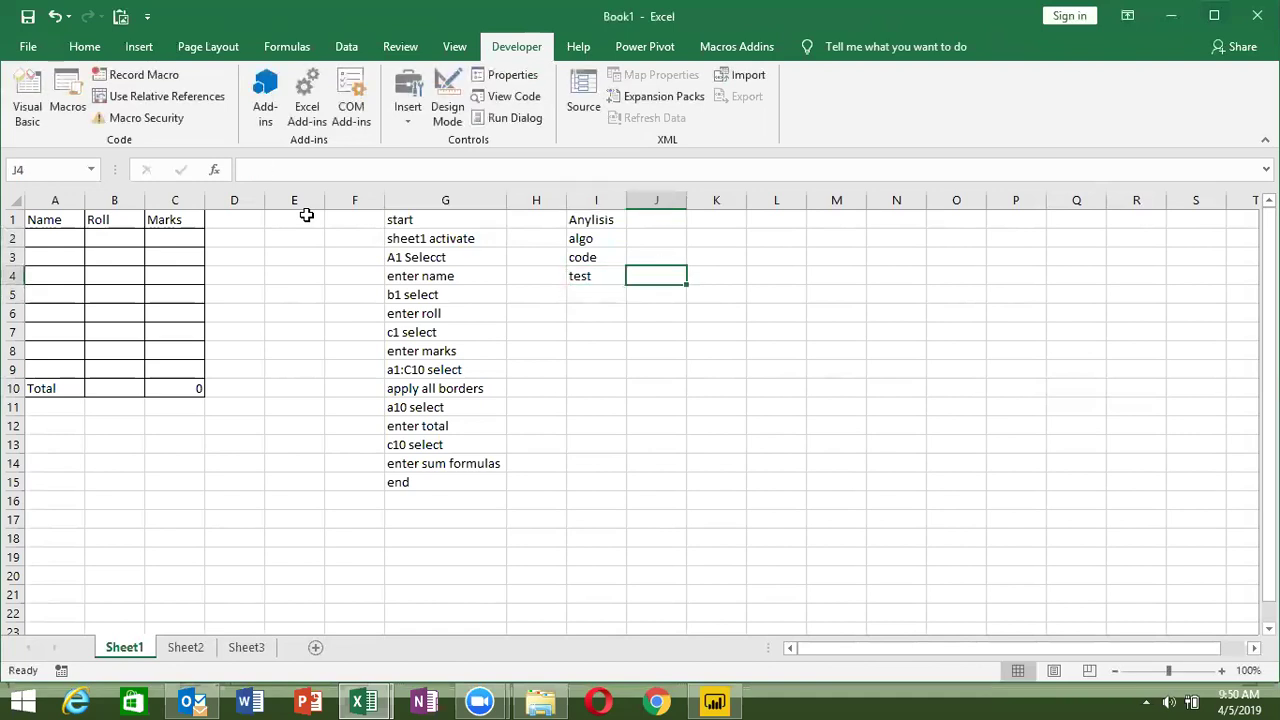
{"action": "type", "text": "recoi"}
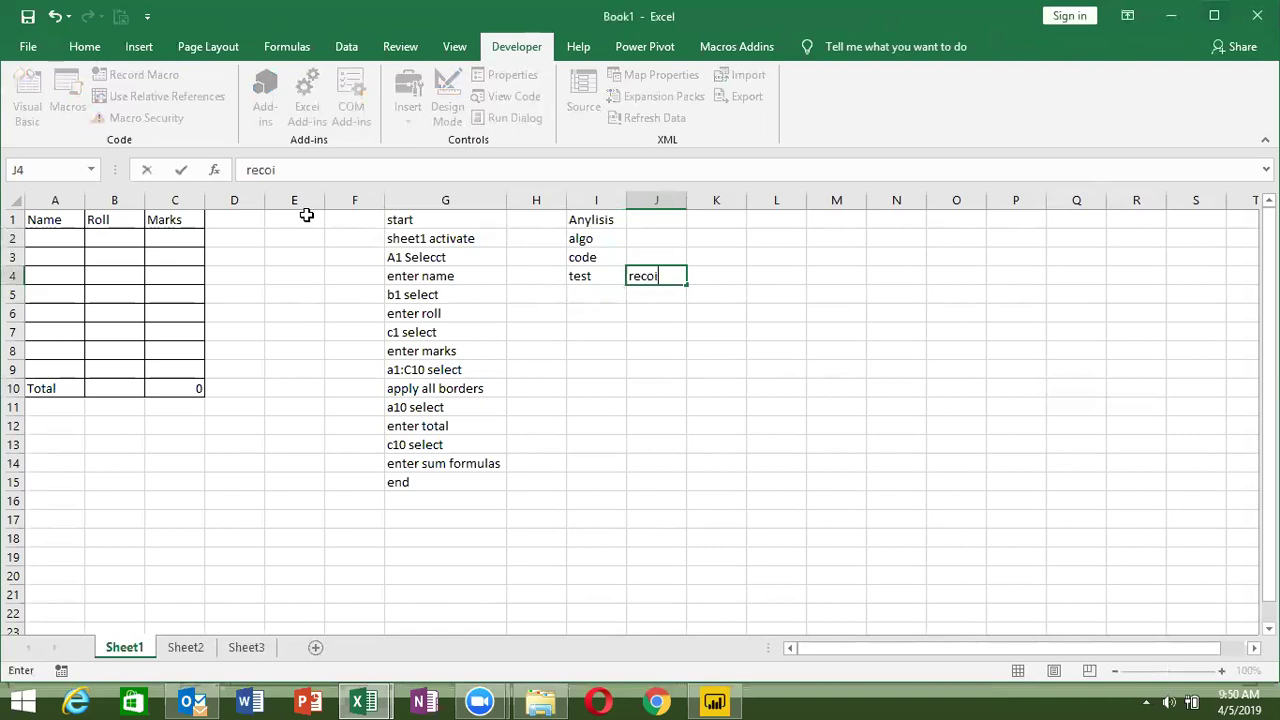
{"action": "key", "text": "BackSpace"}
{"action": "type", "text": "de"}
{"action": "key", "text": "Tab"}
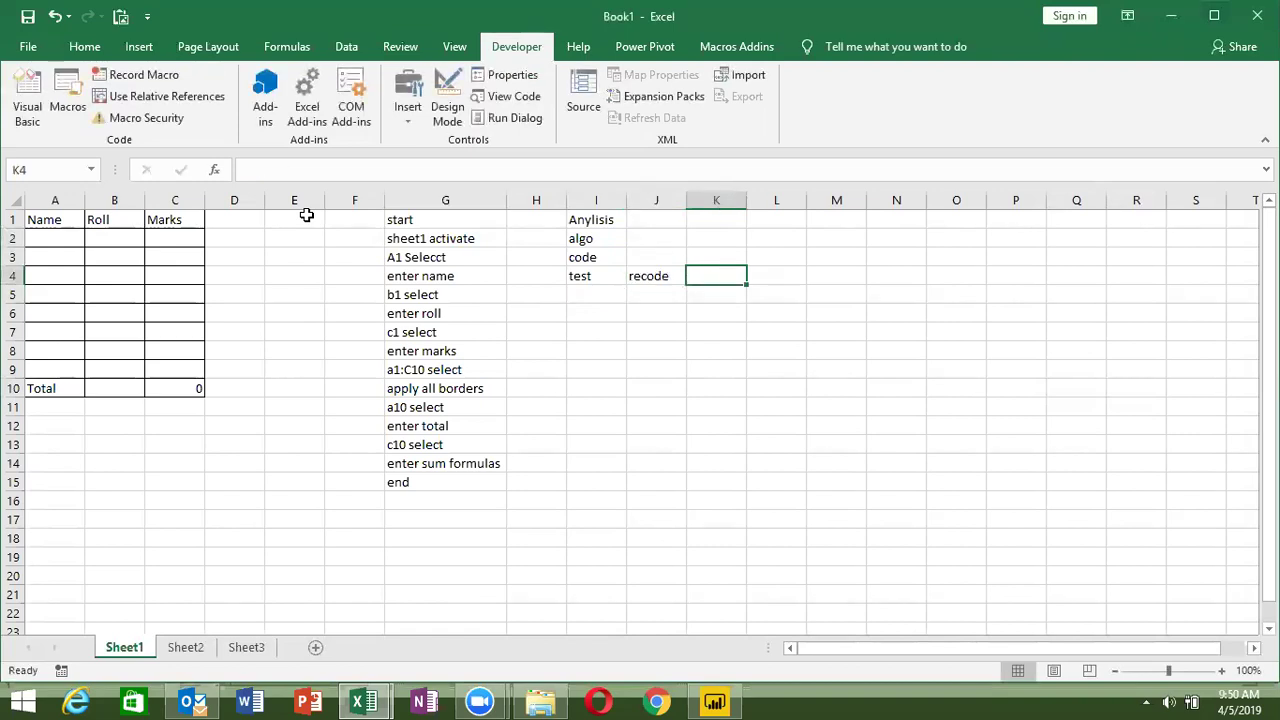
{"action": "type", "text": "rete"}
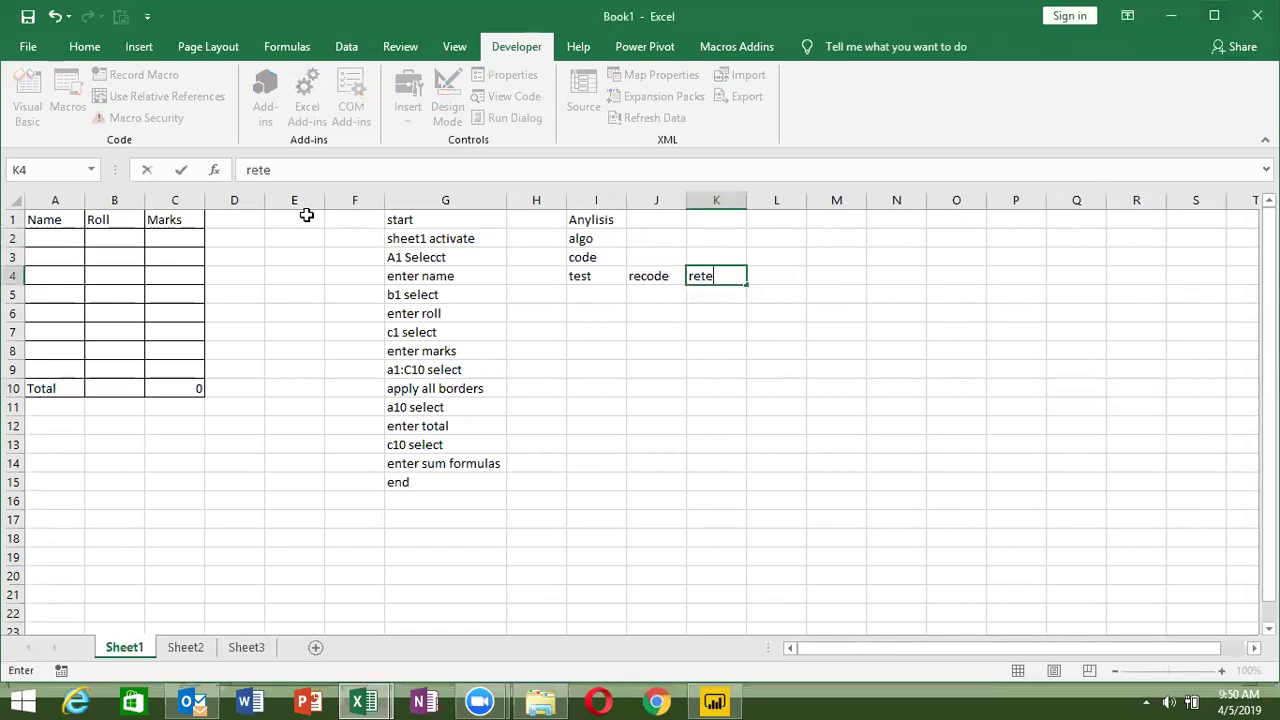
{"action": "type", "text": "st"}
{"action": "key", "text": "Return"}
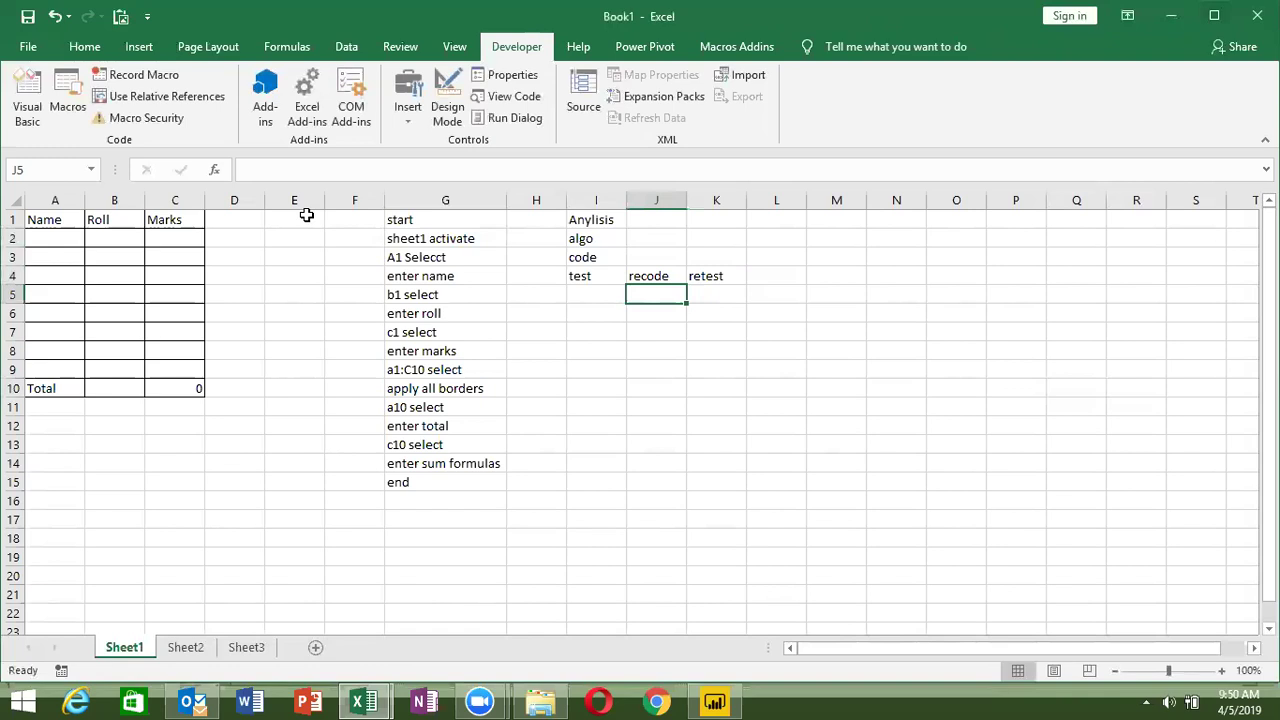
- Enter apply in I5 below test
{"action": "key", "text": "Left"}
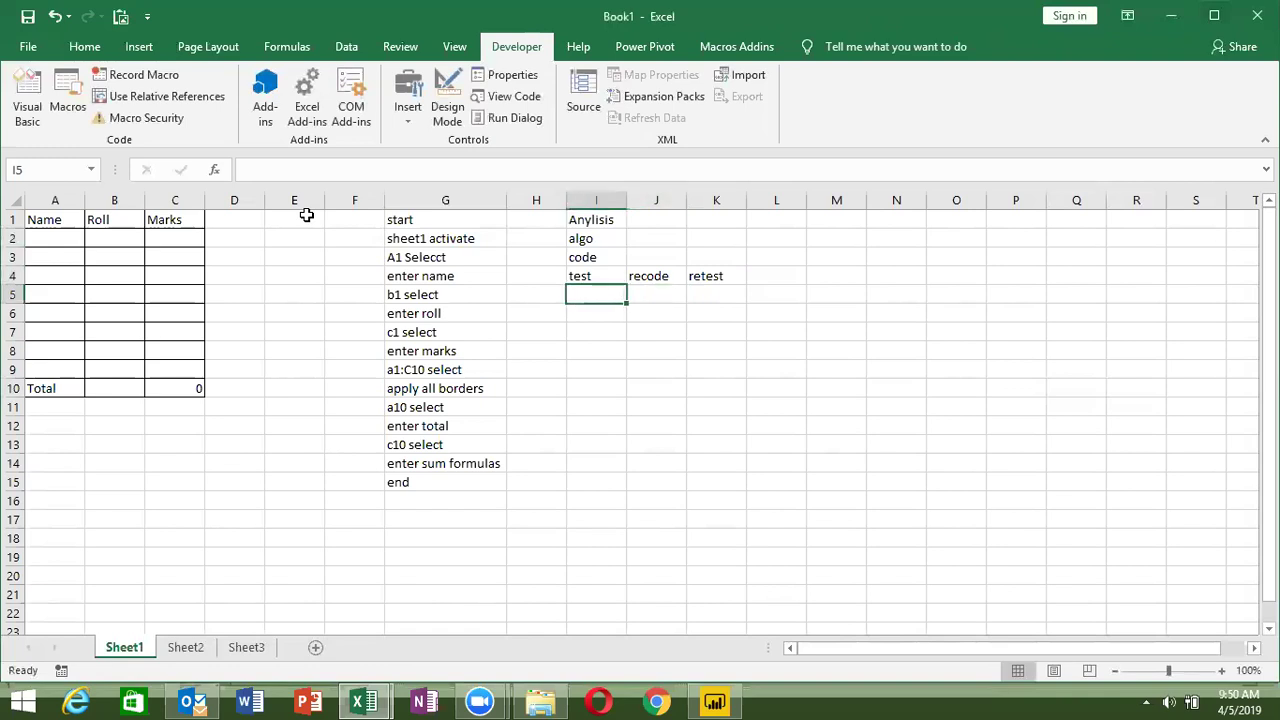
{"action": "type", "text": "apply"}
{"action": "key", "text": "Return"}
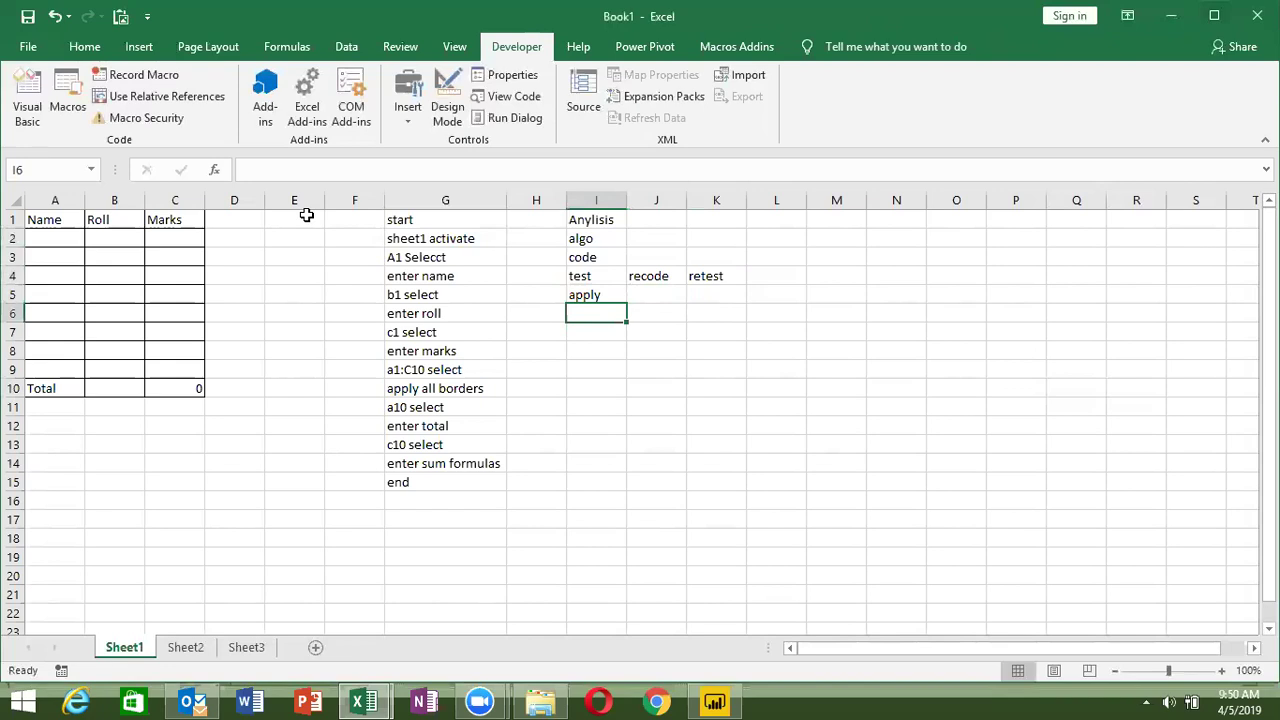
{"action": "key", "text": "Up"}
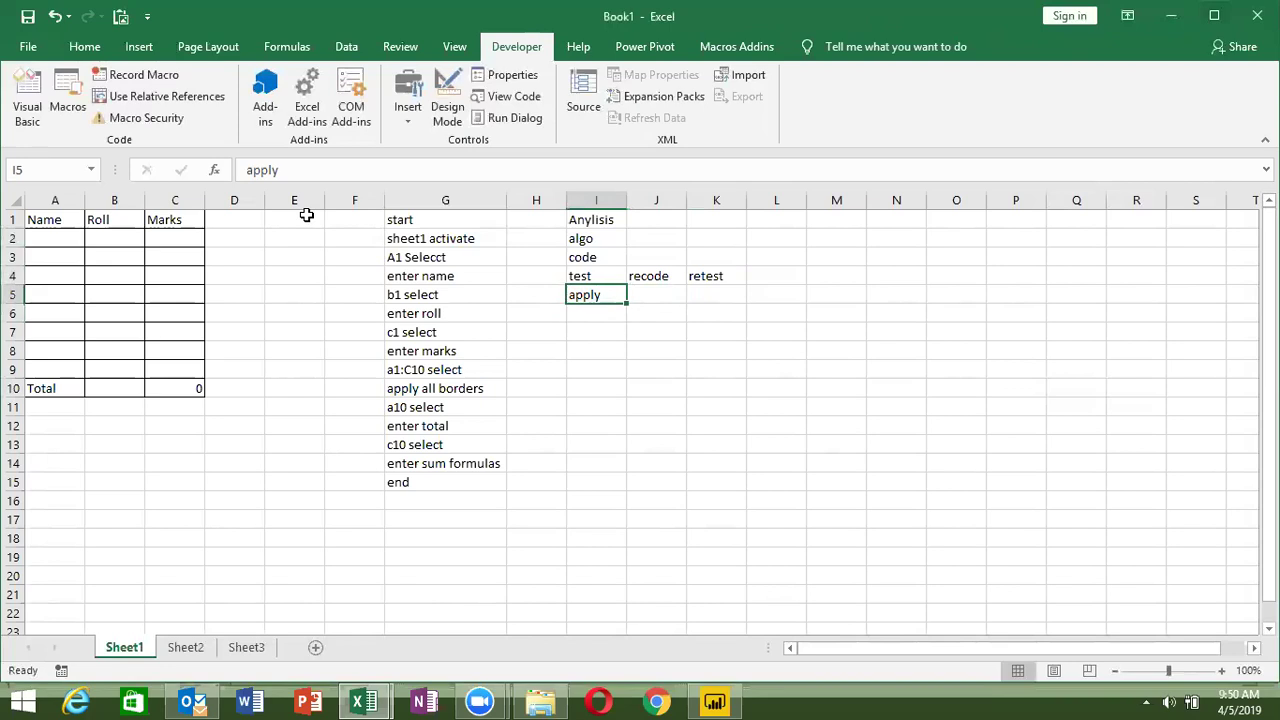
- Select I1:K5, delete its notes, and move the active cell to F5
{"action": "key", "text": "shift+Up"}
{"action": "key", "text": "shift+Up"}
{"action": "key", "text": "shift+Up"}
{"action": "key", "text": "shift+Right"}
{"action": "key", "text": "shift+Right"}
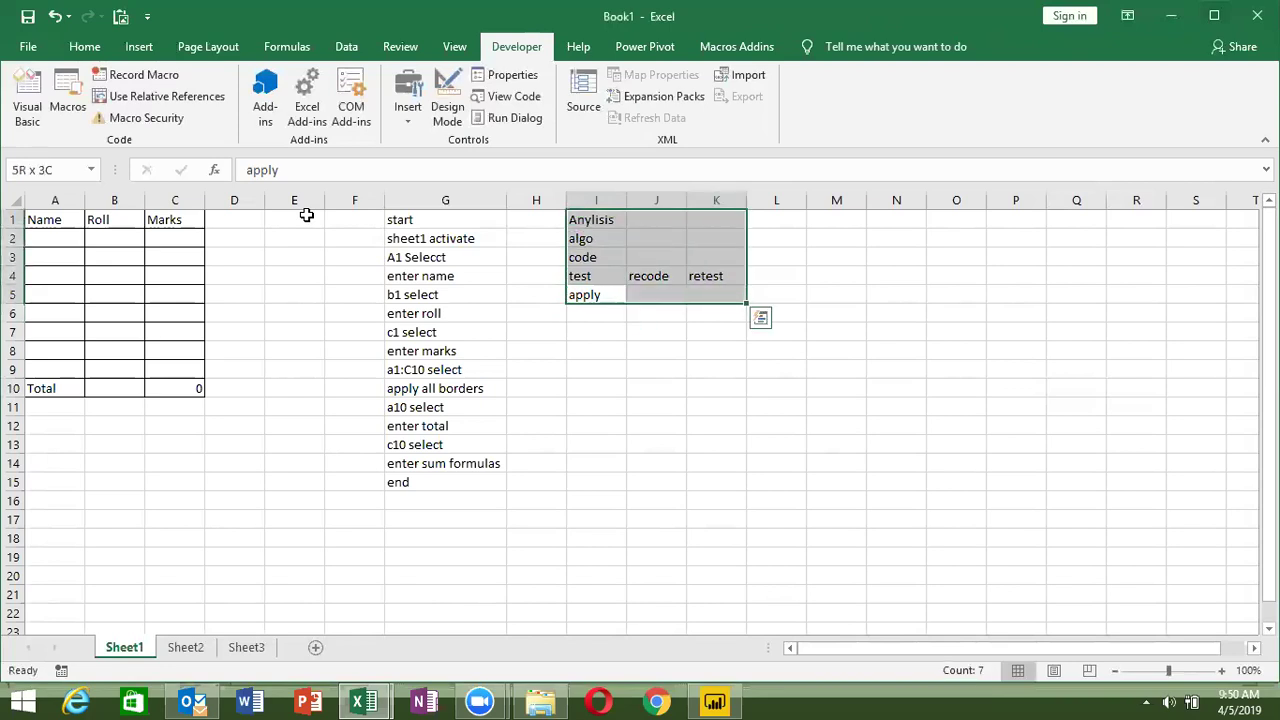
{"action": "key", "text": "Delete"}
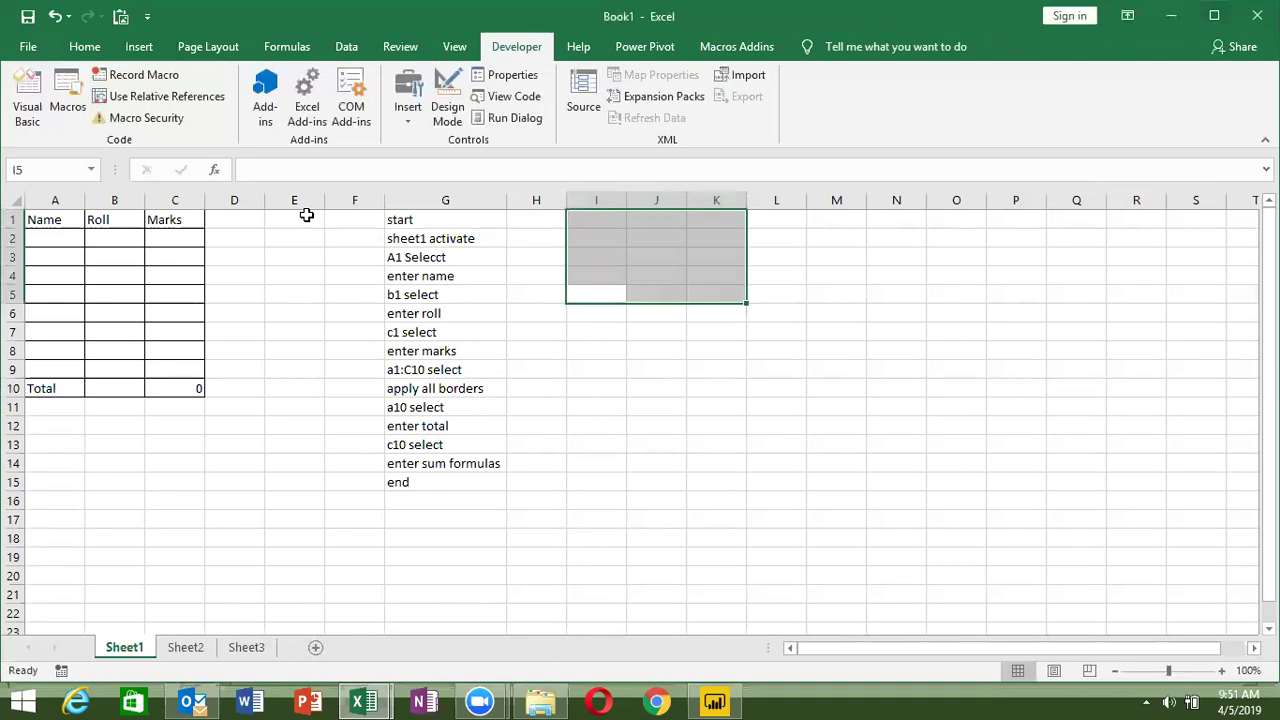
{"action": "key", "text": "Left"}
{"action": "key", "text": "Left"}
{"action": "key", "text": "Left"}
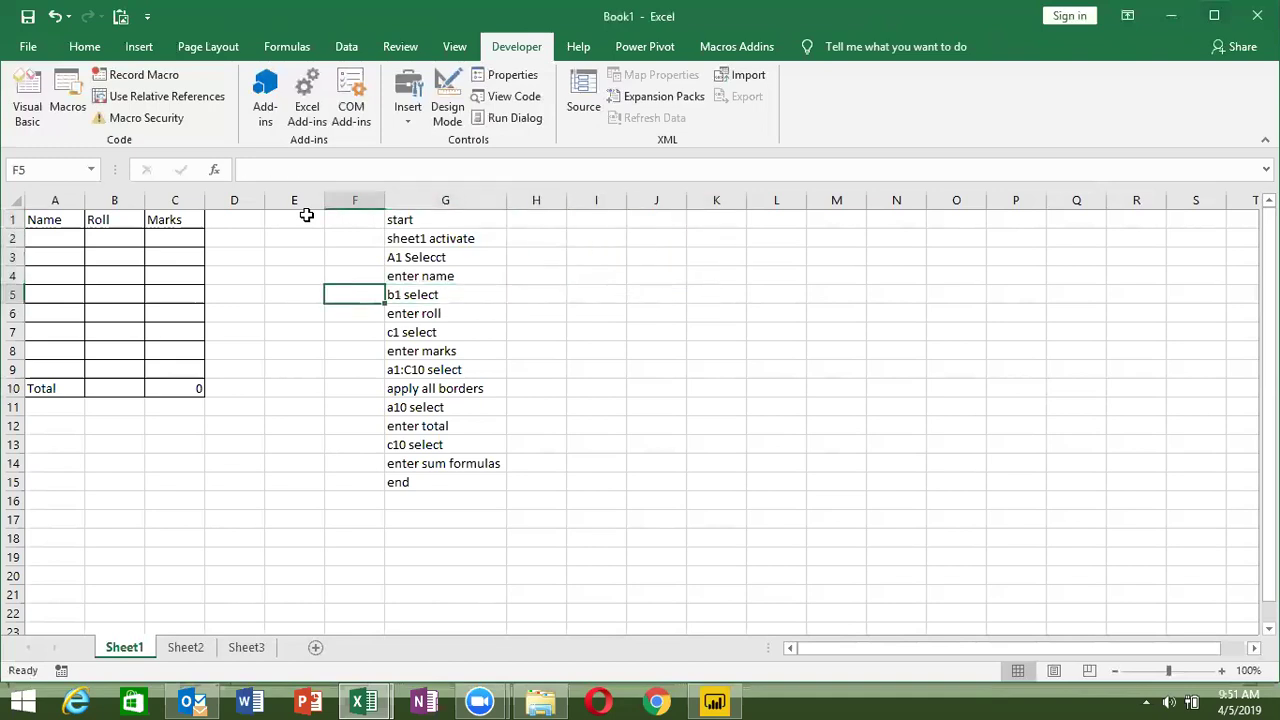
- Alt+Tab to the VBA editor window showing Raj_1's code
{"action": "key", "text": "alt+Tab"}
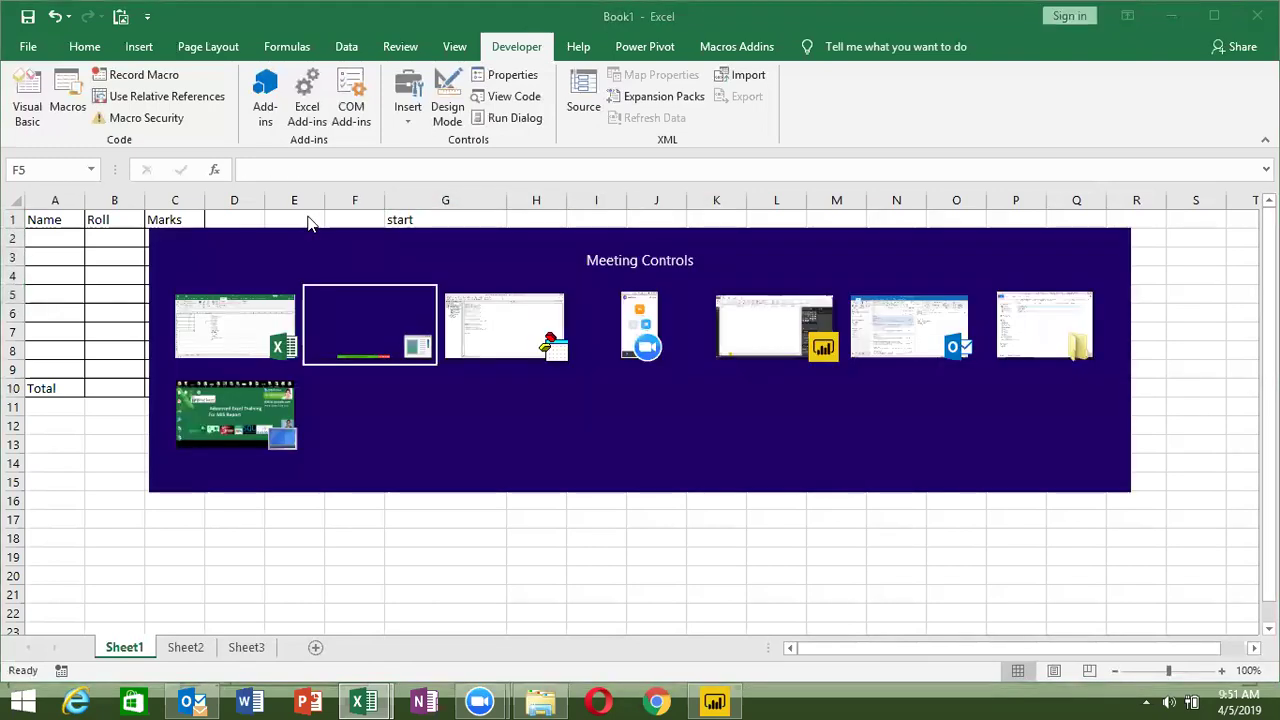
{"action": "key", "text": "alt+Tab"}
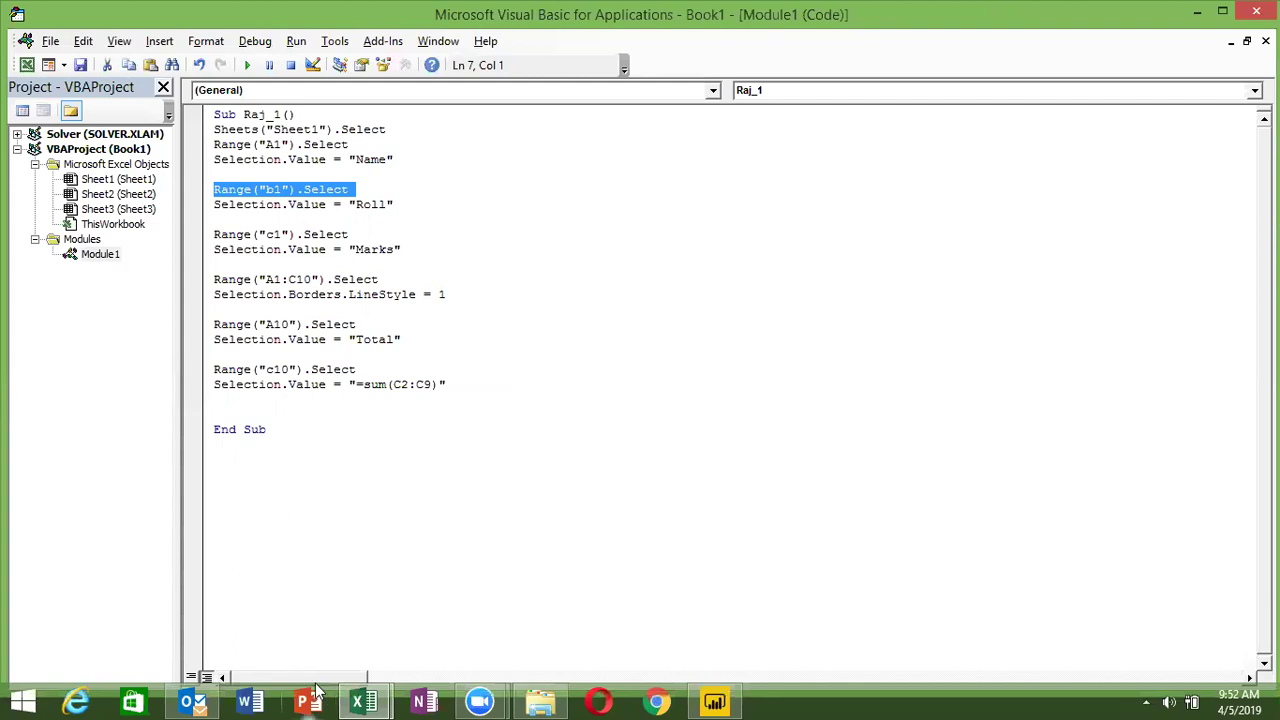
- Highlight Sheets, Sheet1 and Select on line 2, then open the online VBA Help
{"action": "left_click", "coordinate": [297, 160]}
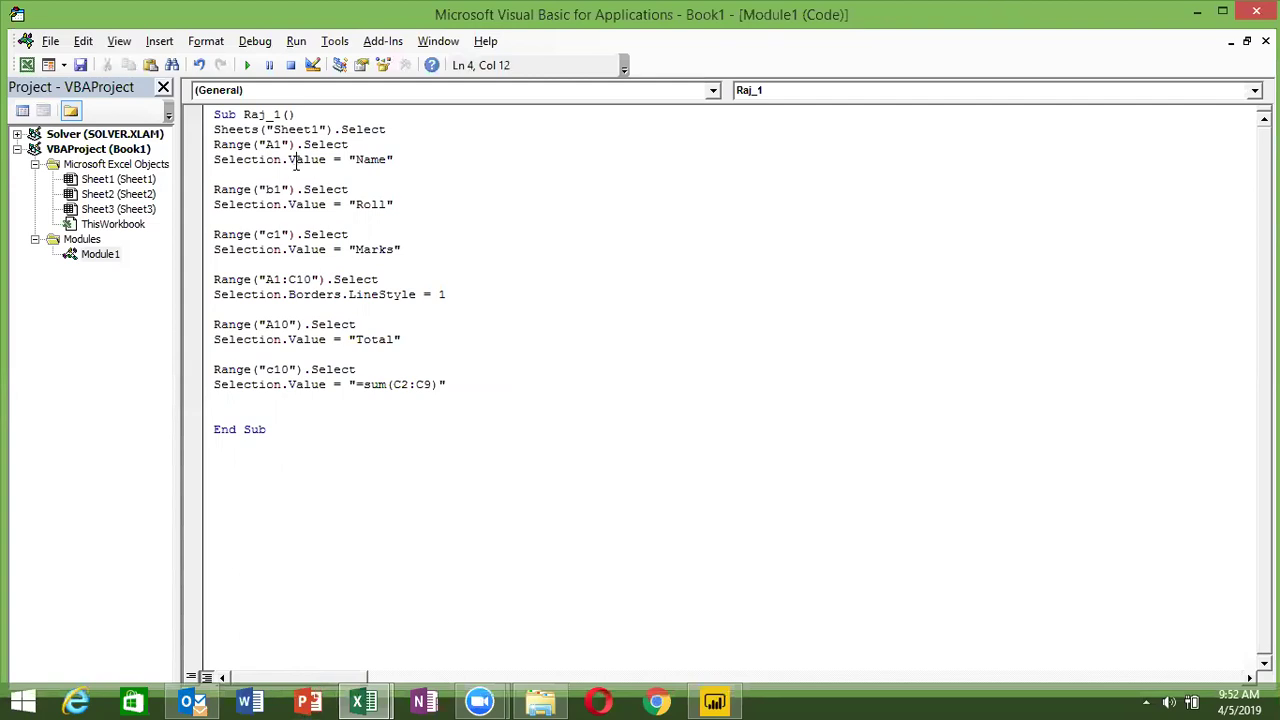
{"action": "double_click", "coordinate": [238, 131]}
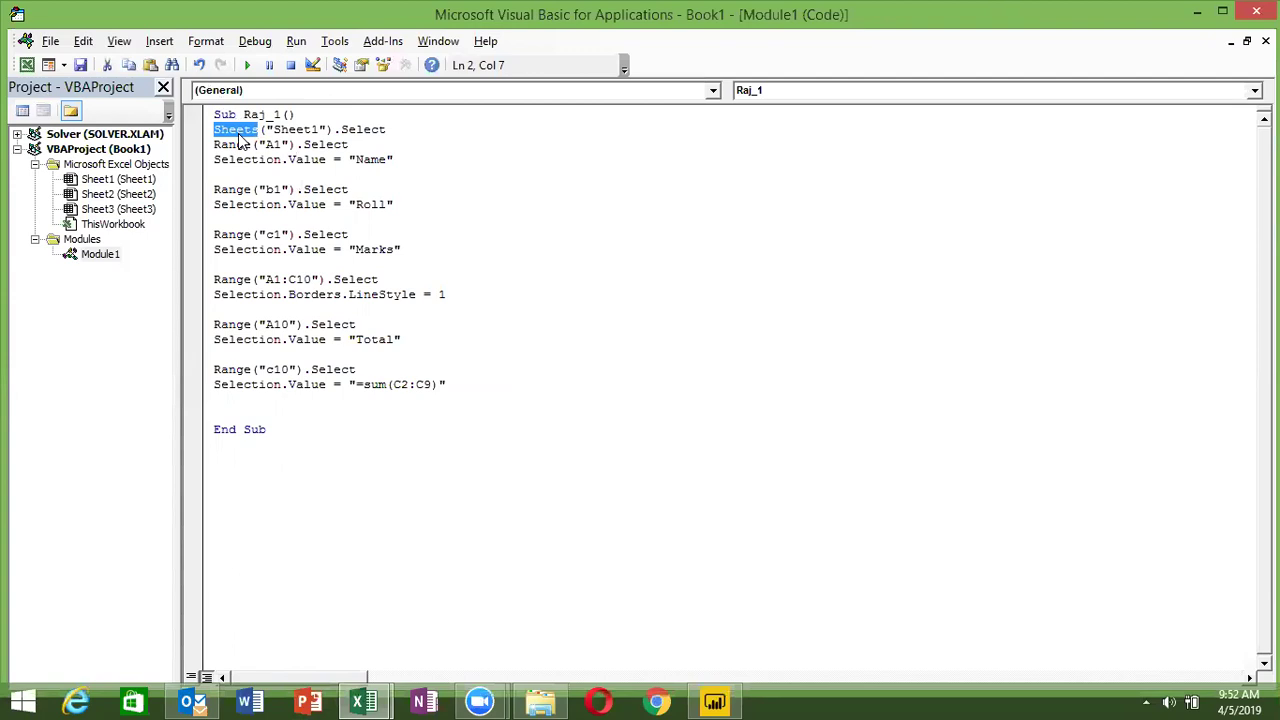
{"action": "double_click", "coordinate": [314, 129]}
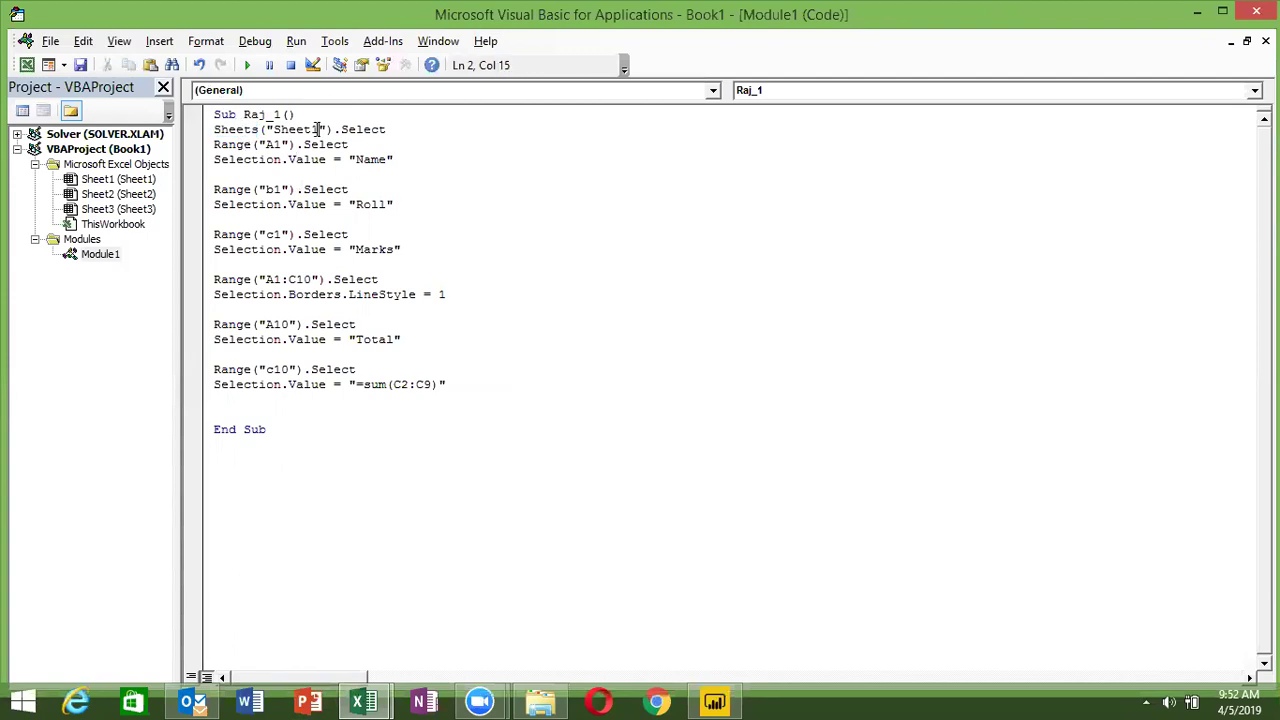
{"action": "double_click", "coordinate": [409, 129]}
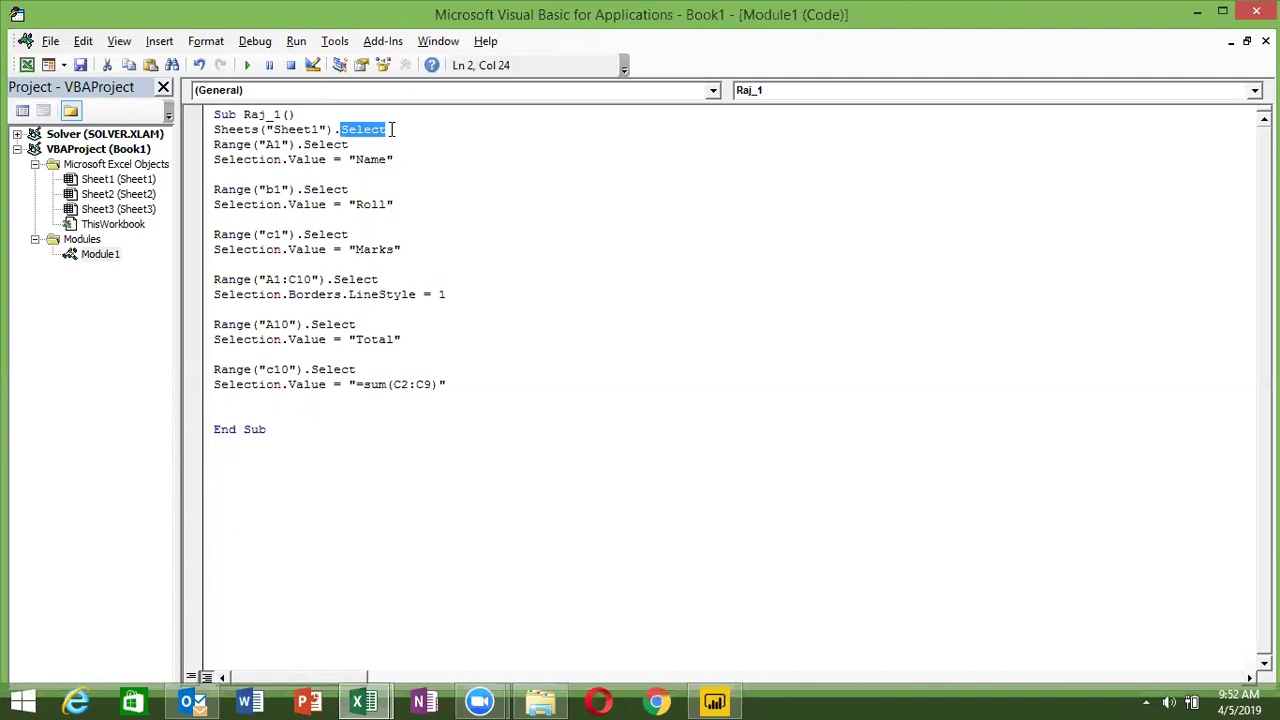
{"action": "left_click", "coordinate": [431, 72]}
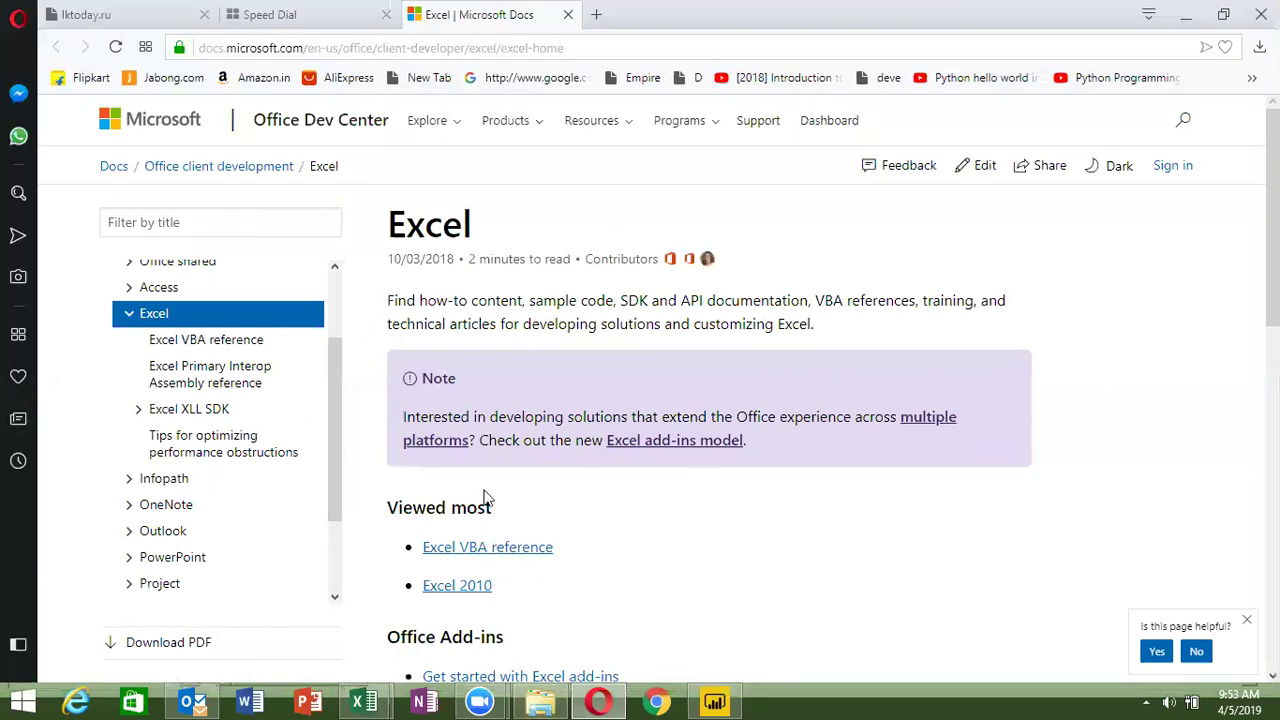
- Follow the Excel VBA reference link, then the Object model reference link
{"action": "left_click", "coordinate": [505, 549]}
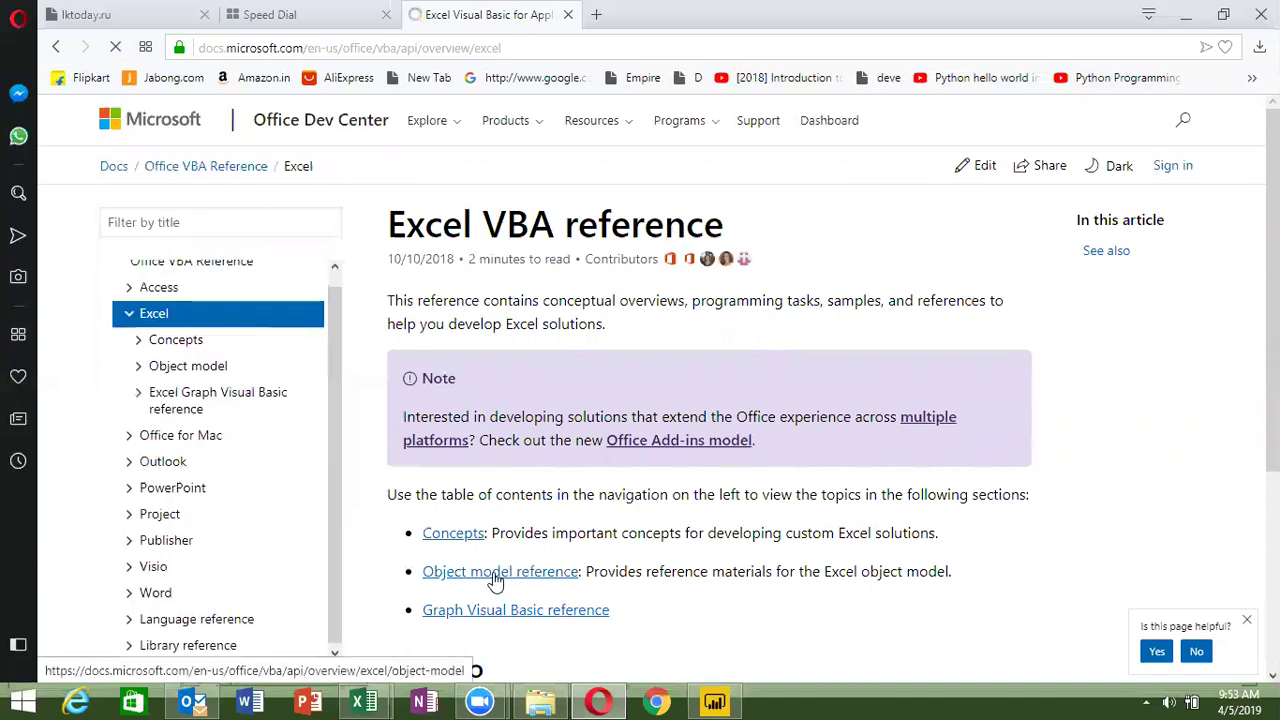
{"action": "left_click", "coordinate": [496, 578]}
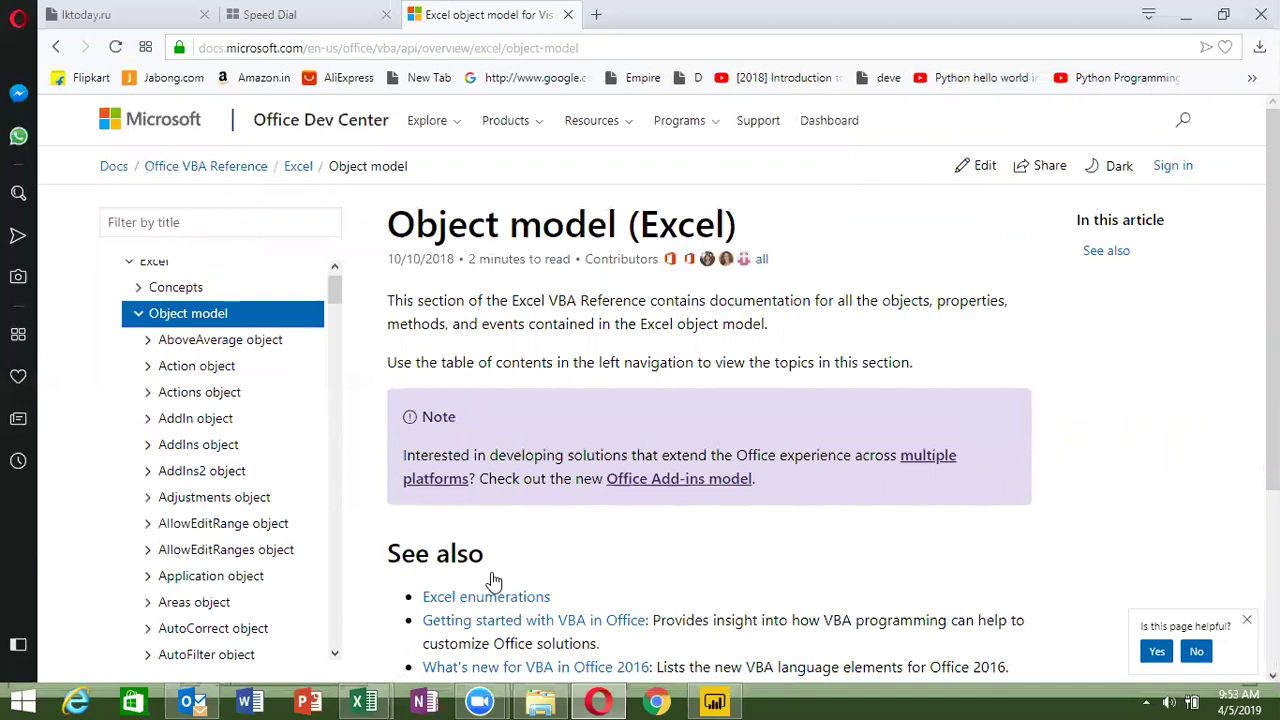
- Open the Workbook object page from the object list in a new tab
{"action": "scroll", "coordinate": [174, 524], "scroll_direction": "down", "scroll_amount": 4}
{"action": "scroll", "coordinate": [193, 503], "scroll_direction": "down", "scroll_amount": 4}
{"action": "scroll", "coordinate": [193, 503], "scroll_direction": "down", "scroll_amount": 2}
{"action": "scroll", "coordinate": [193, 500], "scroll_direction": "down", "scroll_amount": 6}
{"action": "scroll", "coordinate": [194, 495], "scroll_direction": "down", "scroll_amount": 6}
{"action": "scroll", "coordinate": [195, 487], "scroll_direction": "down", "scroll_amount": 6}
{"action": "scroll", "coordinate": [195, 487], "scroll_direction": "down", "scroll_amount": 6}
{"action": "scroll", "coordinate": [195, 487], "scroll_direction": "down", "scroll_amount": 6}
{"action": "scroll", "coordinate": [195, 487], "scroll_direction": "down", "scroll_amount": 6}
{"action": "scroll", "coordinate": [195, 487], "scroll_direction": "down", "scroll_amount": 4}
{"action": "scroll", "coordinate": [195, 487], "scroll_direction": "down", "scroll_amount": 5}
{"action": "scroll", "coordinate": [195, 487], "scroll_direction": "down", "scroll_amount": 1}
{"action": "scroll", "coordinate": [195, 487], "scroll_direction": "down", "scroll_amount": 2}
{"action": "scroll", "coordinate": [195, 487], "scroll_direction": "down", "scroll_amount": 1}
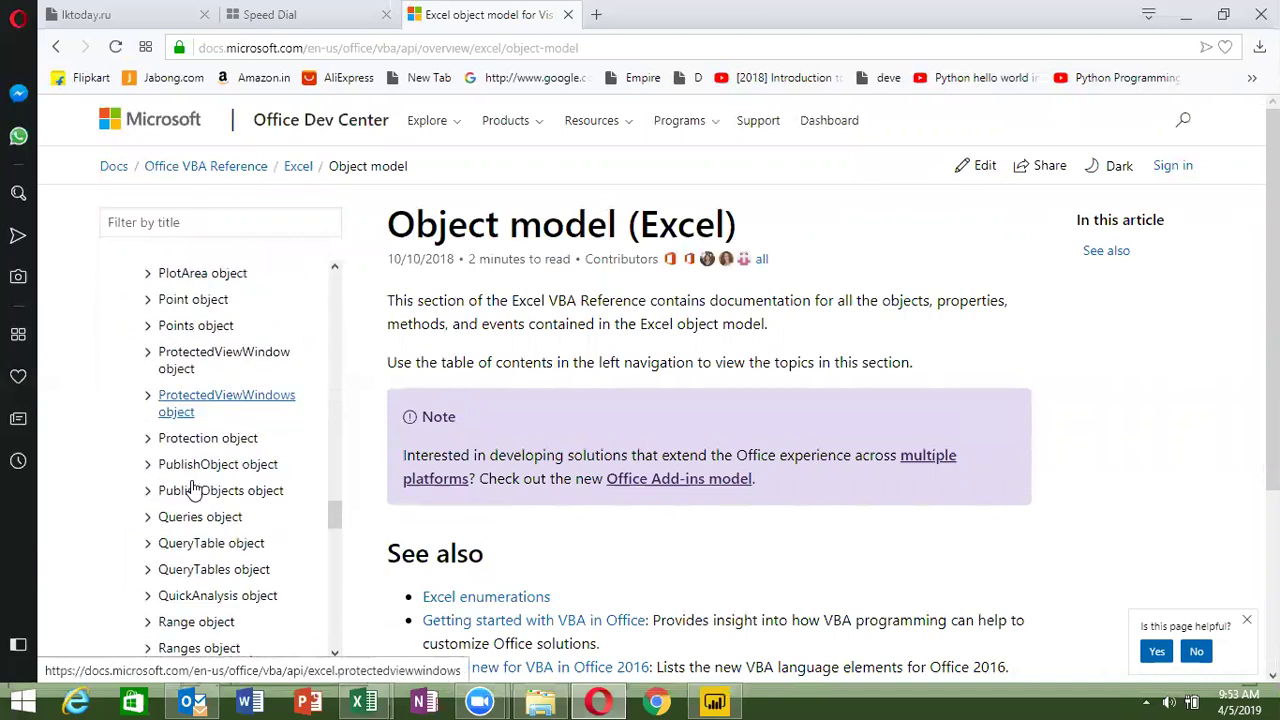
{"action": "scroll", "coordinate": [193, 487], "scroll_direction": "down", "scroll_amount": 5}
{"action": "scroll", "coordinate": [196, 475], "scroll_direction": "down", "scroll_amount": 3}
{"action": "scroll", "coordinate": [196, 472], "scroll_direction": "down", "scroll_amount": 1}
{"action": "scroll", "coordinate": [196, 472], "scroll_direction": "down", "scroll_amount": 4}
{"action": "scroll", "coordinate": [196, 472], "scroll_direction": "down", "scroll_amount": 5}
{"action": "scroll", "coordinate": [196, 474], "scroll_direction": "down", "scroll_amount": 2}
{"action": "scroll", "coordinate": [196, 472], "scroll_direction": "up", "scroll_amount": 3}
{"action": "scroll", "coordinate": [197, 472], "scroll_direction": "up", "scroll_amount": 3}
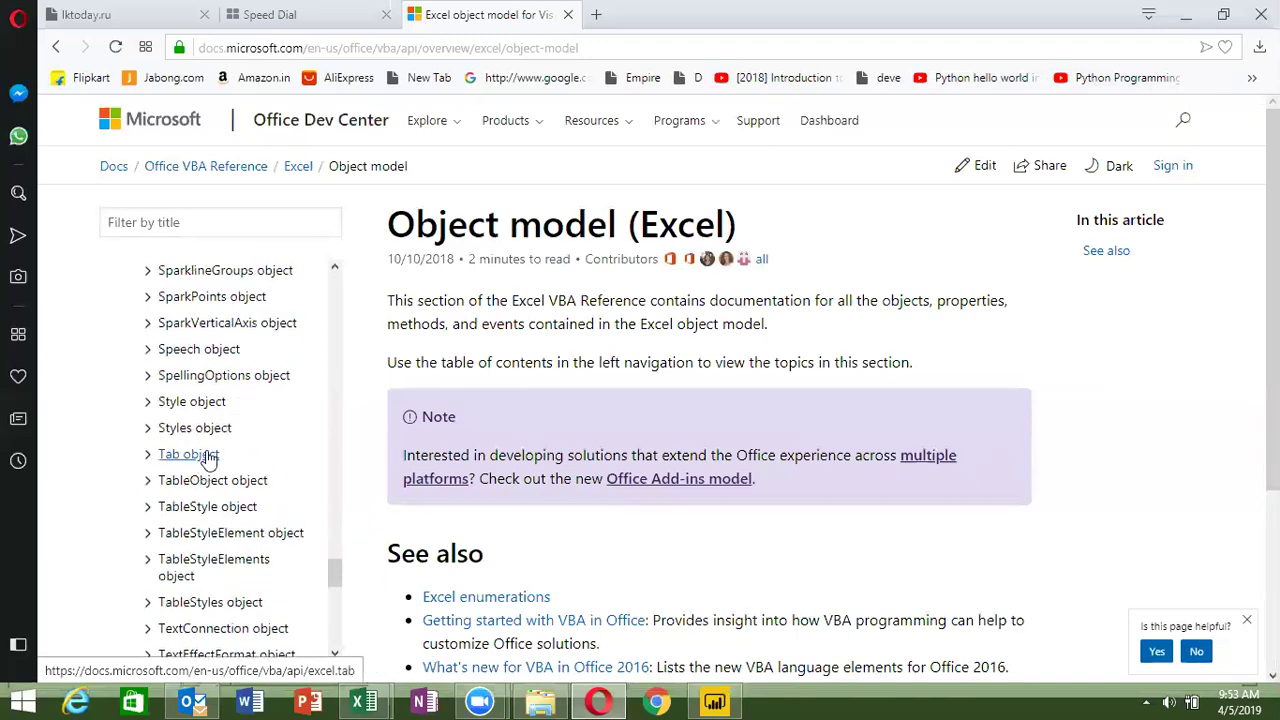
{"action": "scroll", "coordinate": [206, 457], "scroll_direction": "down", "scroll_amount": 1}
{"action": "scroll", "coordinate": [206, 452], "scroll_direction": "down", "scroll_amount": 5}
{"action": "scroll", "coordinate": [232, 480], "scroll_direction": "down", "scroll_amount": 5}
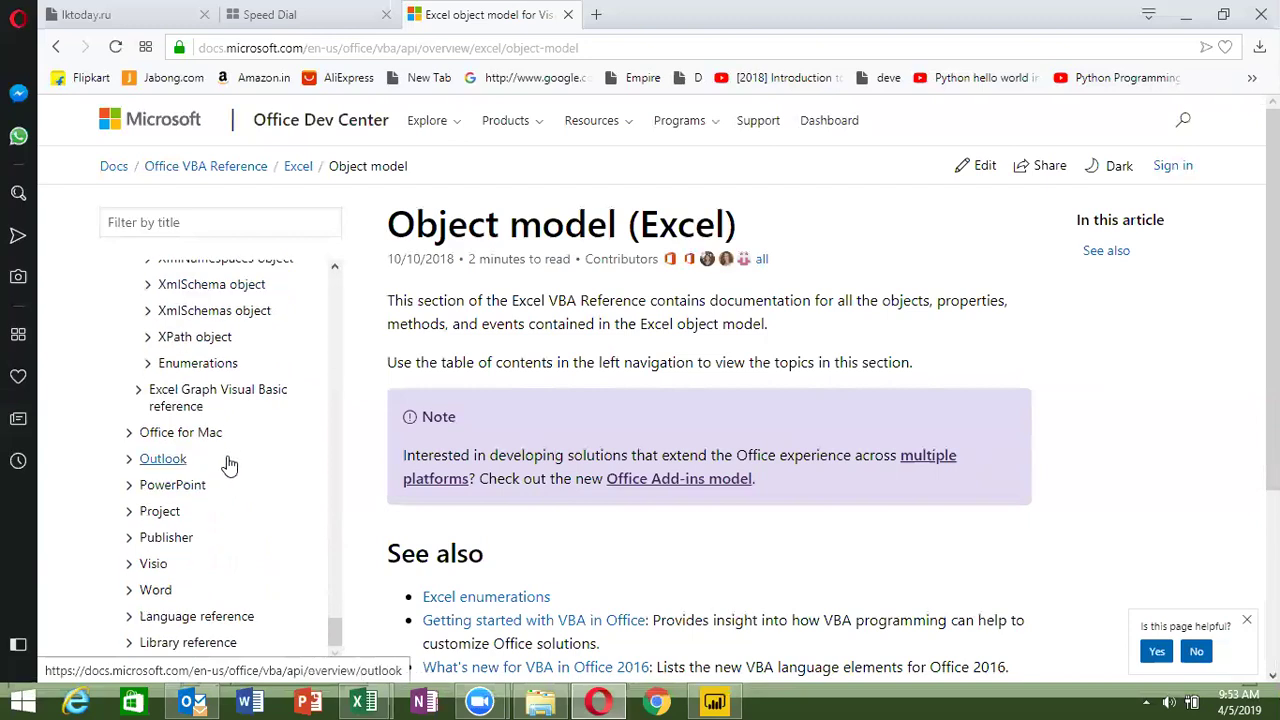
{"action": "scroll", "coordinate": [223, 443], "scroll_direction": "up", "scroll_amount": 2}
{"action": "scroll", "coordinate": [225, 445], "scroll_direction": "up", "scroll_amount": 3}
{"action": "scroll", "coordinate": [220, 434], "scroll_direction": "up", "scroll_amount": 4}
{"action": "scroll", "coordinate": [223, 449], "scroll_direction": "up", "scroll_amount": 3}
{"action": "scroll", "coordinate": [235, 440], "scroll_direction": "down", "scroll_amount": 1}
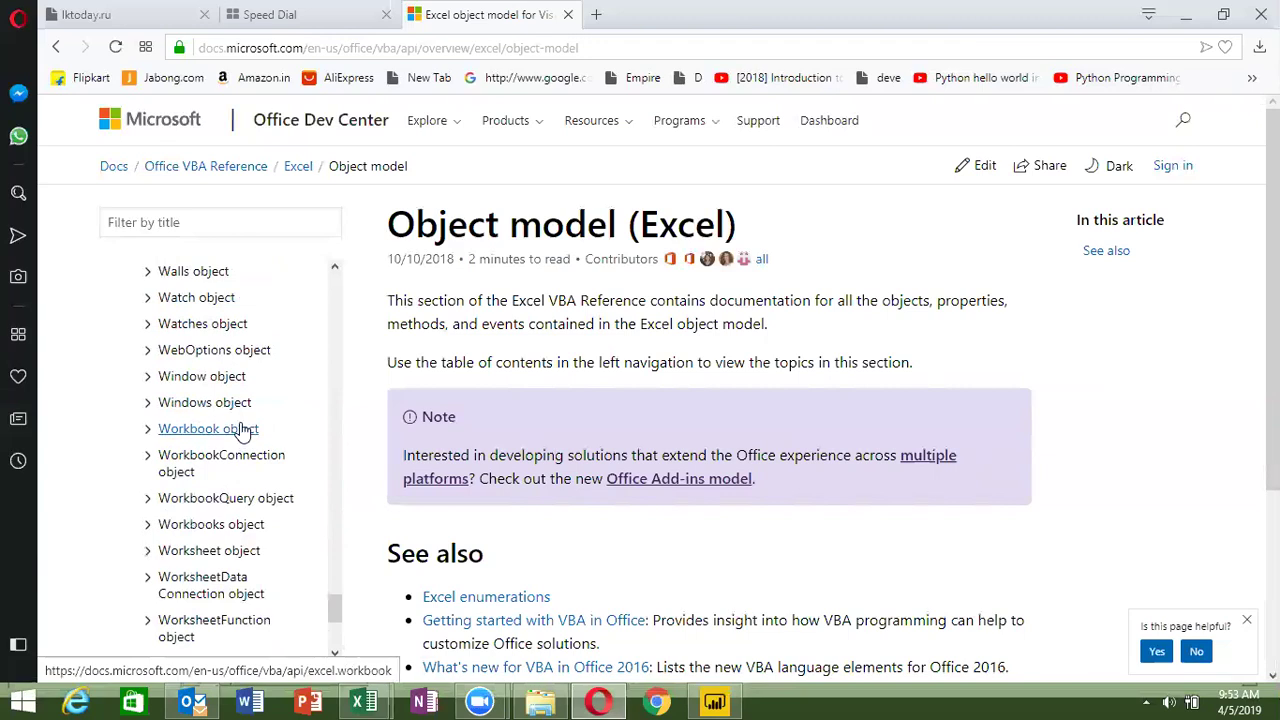
{"action": "right_click", "coordinate": [242, 432]}
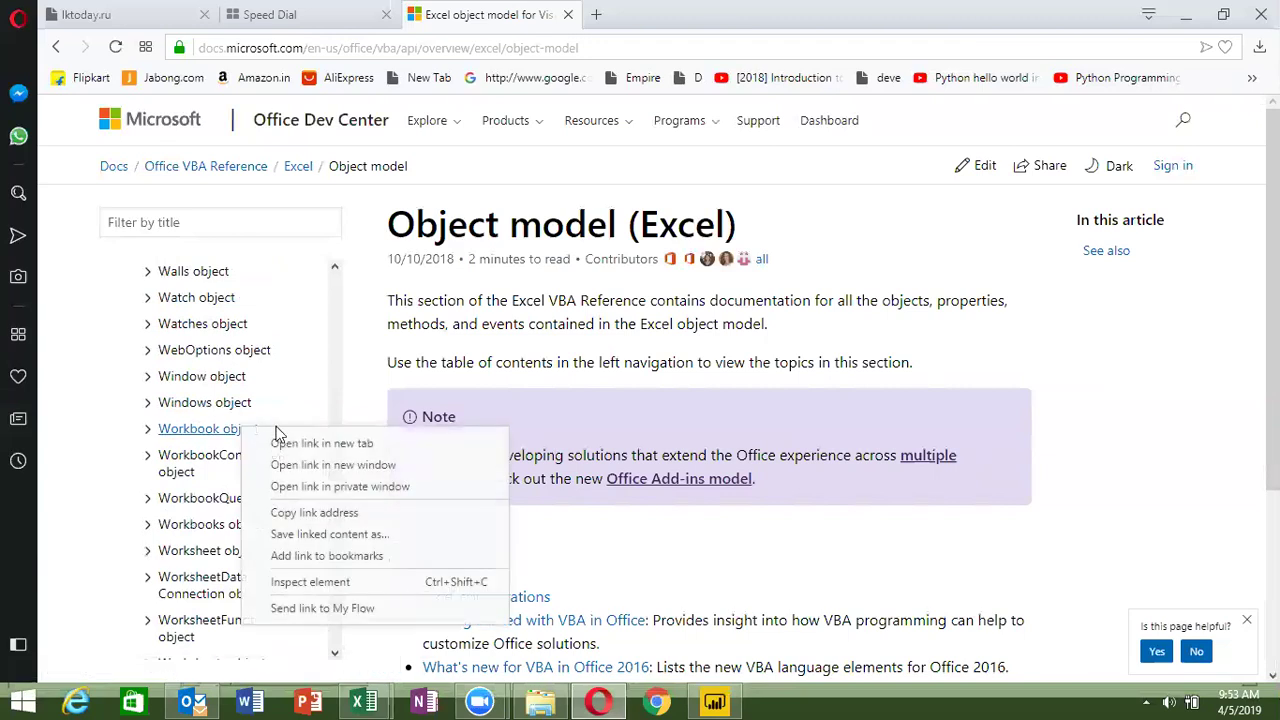
{"action": "left_click", "coordinate": [286, 441]}
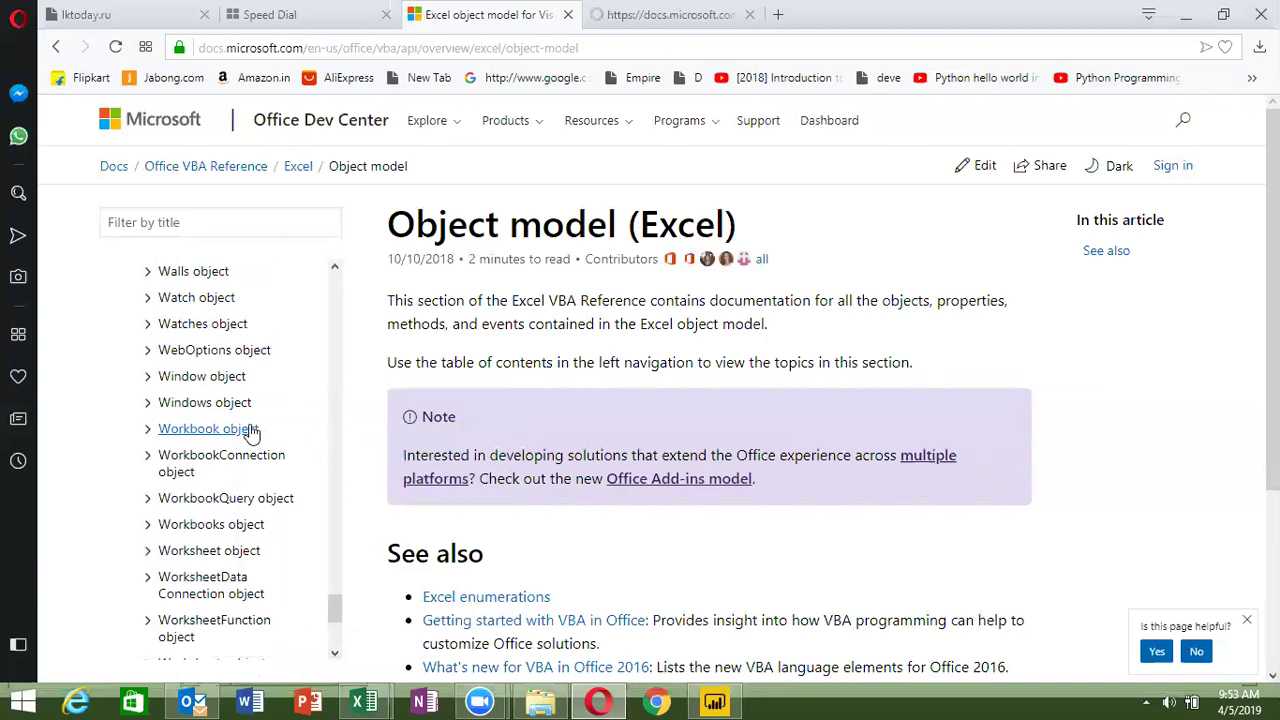
- Open the Ranges object page in a new tab, then switch to the Workbook object tab
{"action": "scroll", "coordinate": [252, 432], "scroll_direction": "up", "scroll_amount": 4}
{"action": "scroll", "coordinate": [250, 432], "scroll_direction": "down", "scroll_amount": 1}
{"action": "scroll", "coordinate": [250, 432], "scroll_direction": "up", "scroll_amount": 5}
{"action": "scroll", "coordinate": [250, 432], "scroll_direction": "up", "scroll_amount": 4}
{"action": "scroll", "coordinate": [250, 432], "scroll_direction": "up", "scroll_amount": 5}
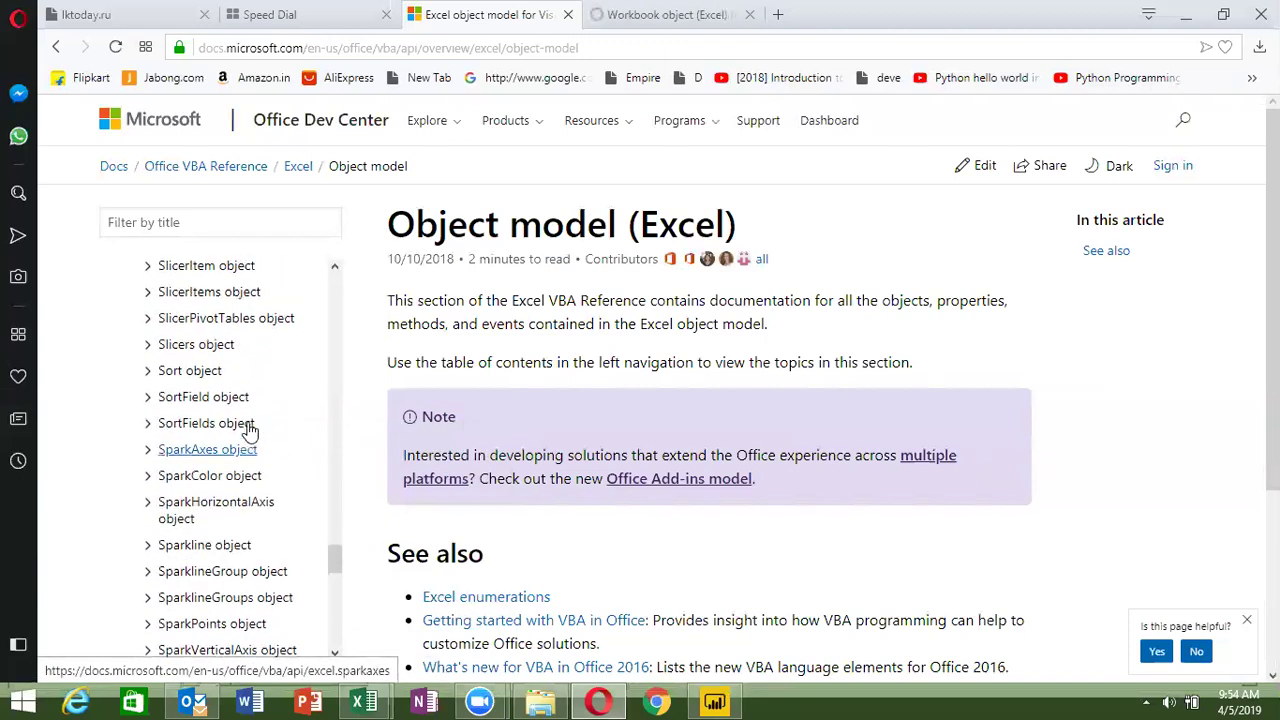
{"action": "scroll", "coordinate": [250, 430], "scroll_direction": "up", "scroll_amount": 2}
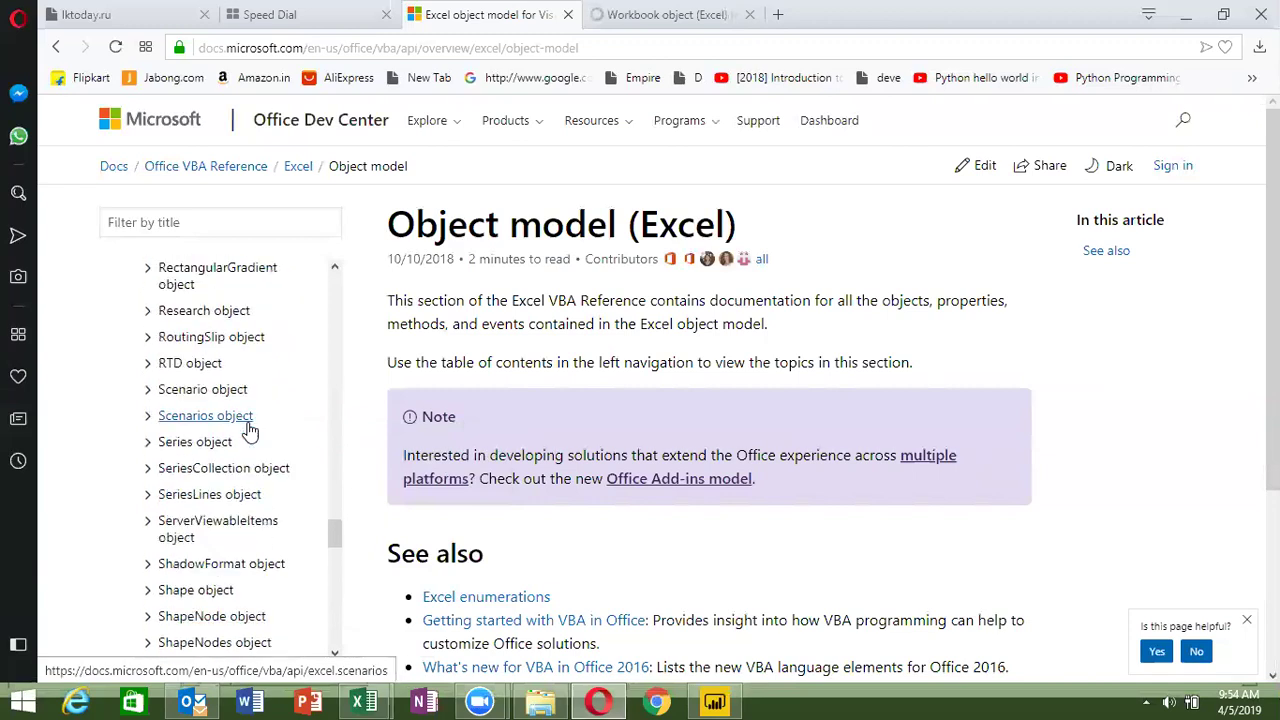
{"action": "scroll", "coordinate": [250, 432], "scroll_direction": "up", "scroll_amount": 2}
{"action": "scroll", "coordinate": [250, 432], "scroll_direction": "up", "scroll_amount": 3}
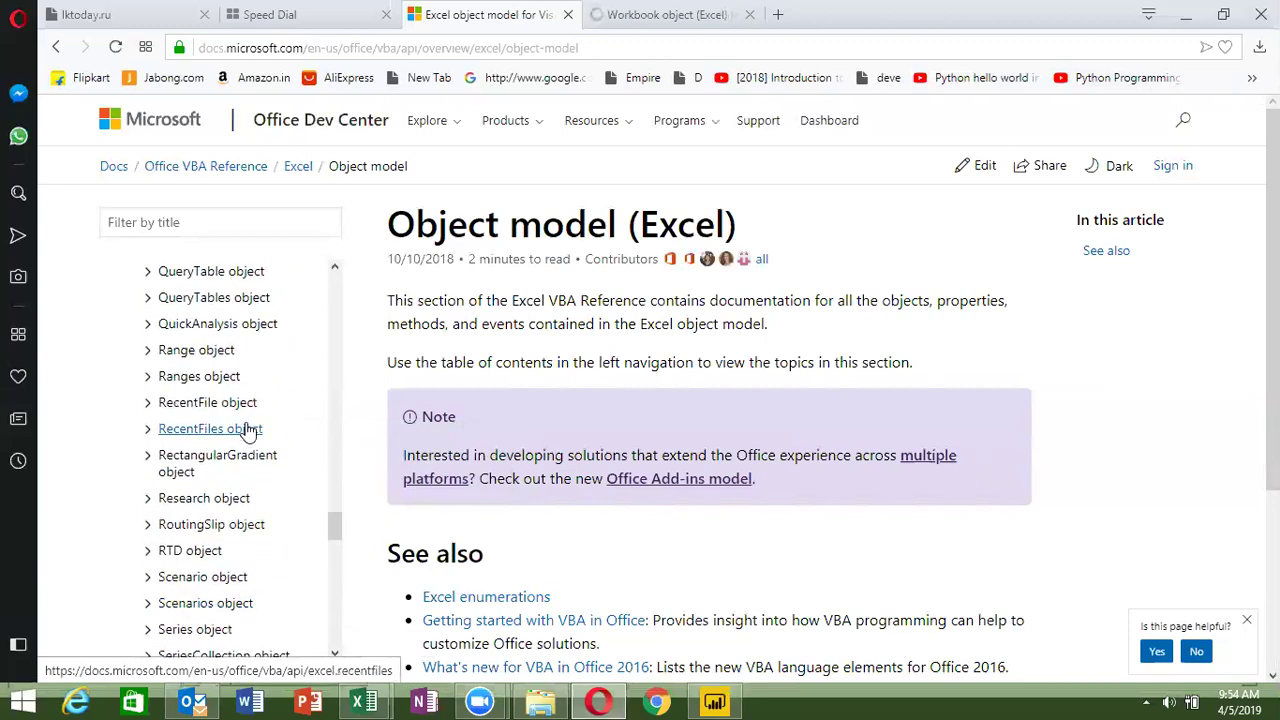
{"action": "right_click", "coordinate": [225, 368]}
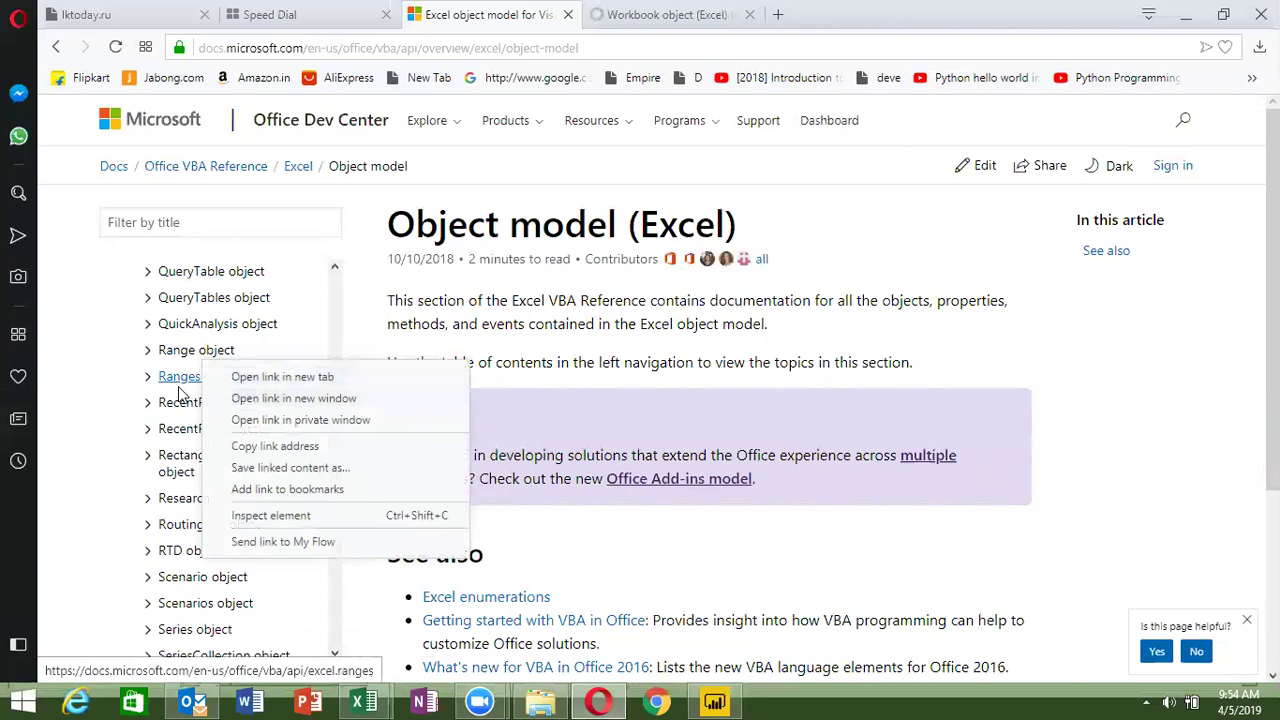
{"action": "left_click", "coordinate": [180, 392]}
{"action": "right_click", "coordinate": [200, 390]}
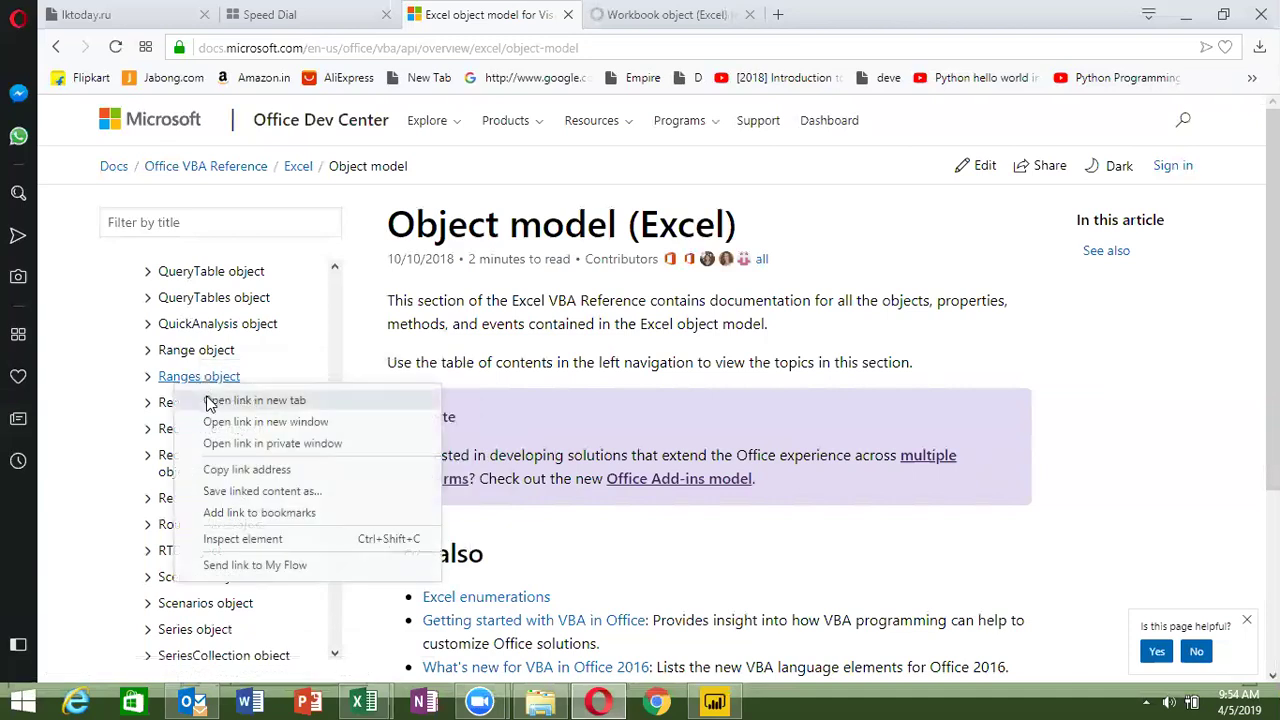
{"action": "left_click", "coordinate": [254, 400]}
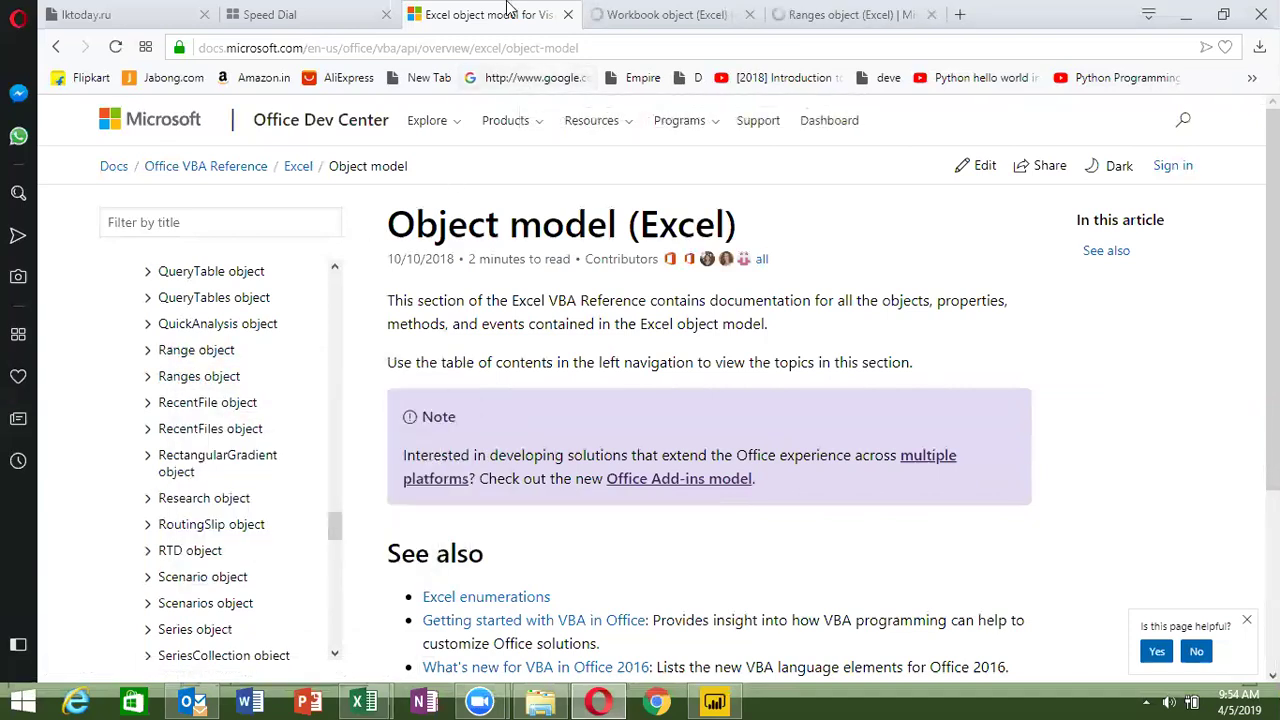
{"action": "left_click", "coordinate": [670, 13]}
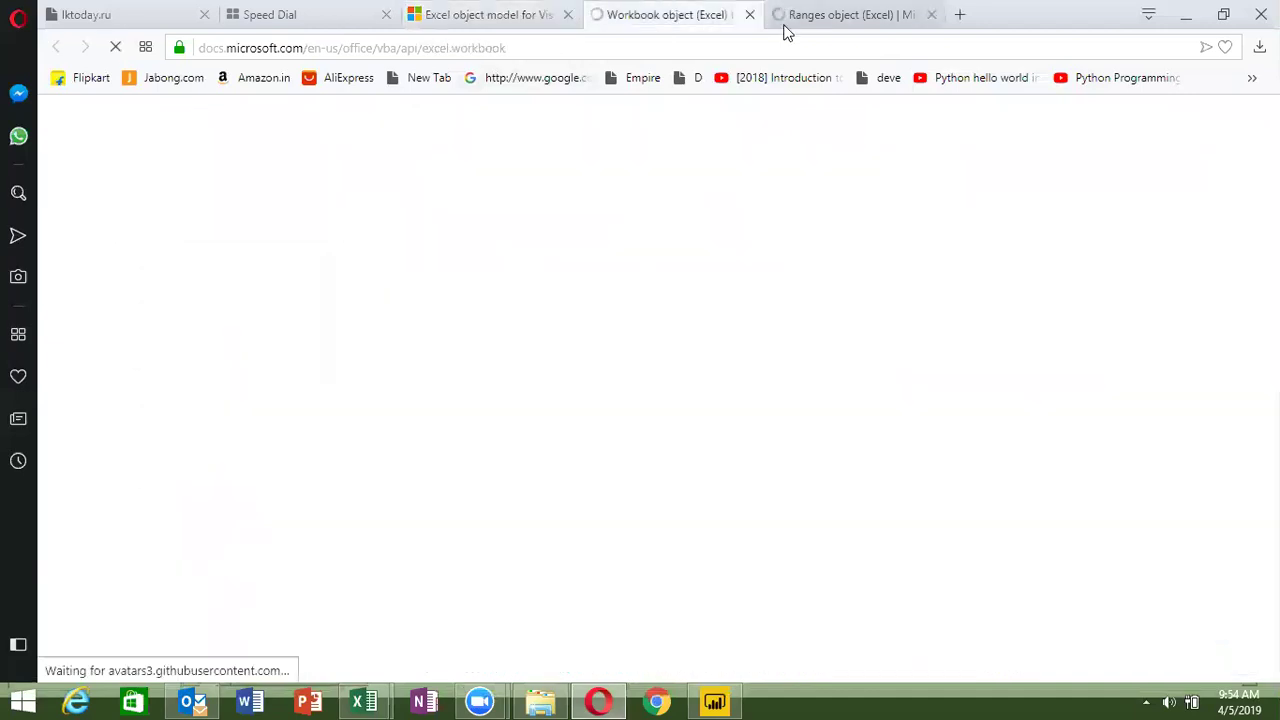
{"action": "scroll", "coordinate": [547, 390], "scroll_direction": "down", "scroll_amount": 4}
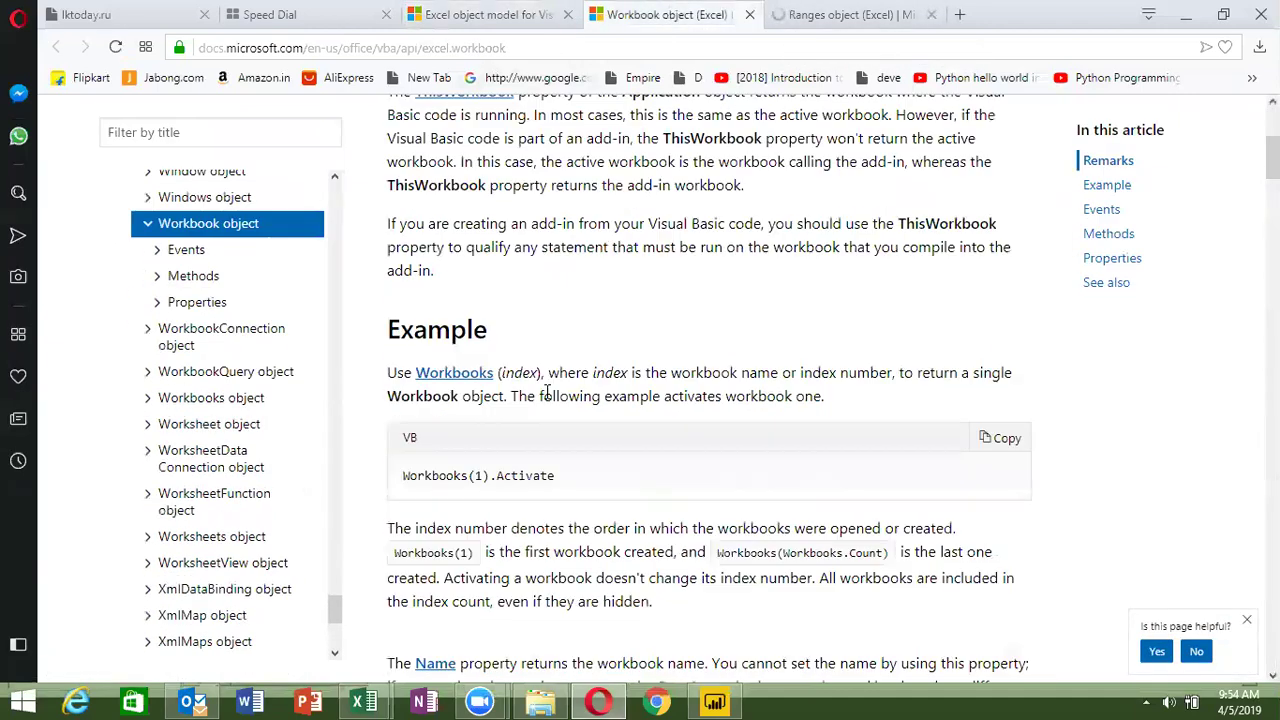
{"action": "scroll", "coordinate": [547, 390], "scroll_direction": "down", "scroll_amount": 3}
{"action": "scroll", "coordinate": [600, 255], "scroll_direction": "down", "scroll_amount": 1}
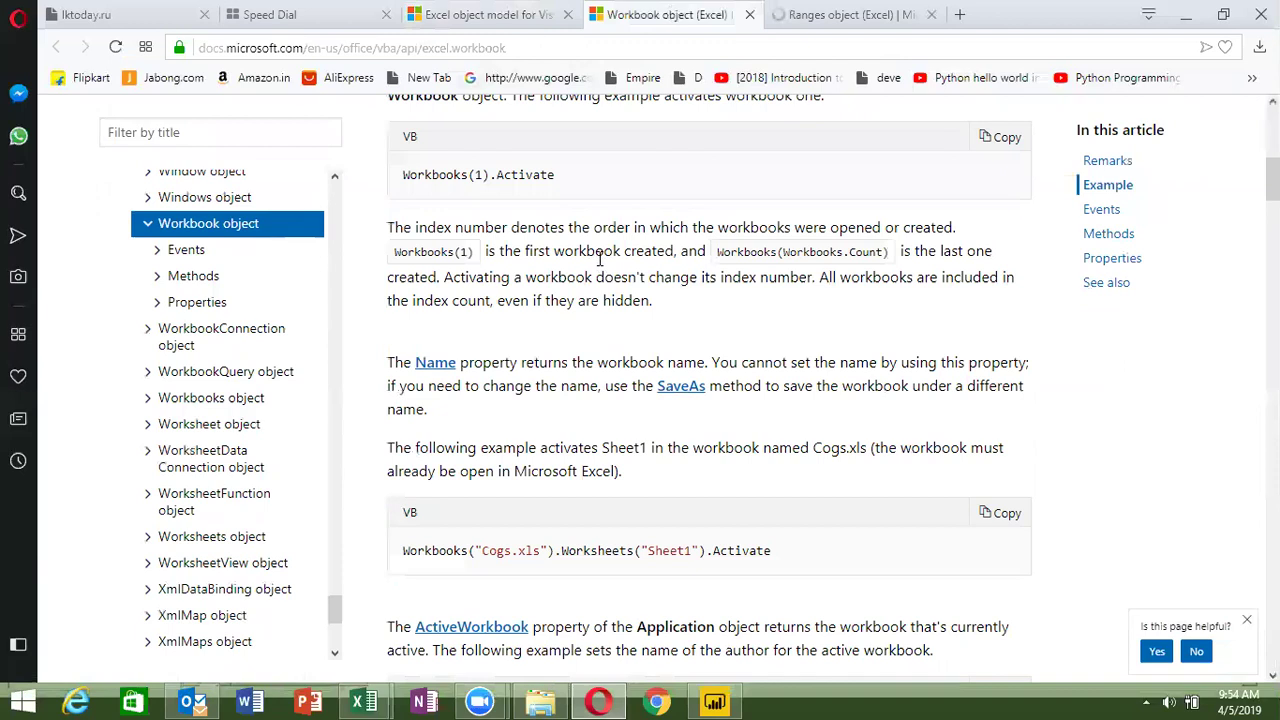
{"action": "scroll", "coordinate": [600, 255], "scroll_direction": "down", "scroll_amount": 4}
{"action": "scroll", "coordinate": [600, 255], "scroll_direction": "down", "scroll_amount": 2}
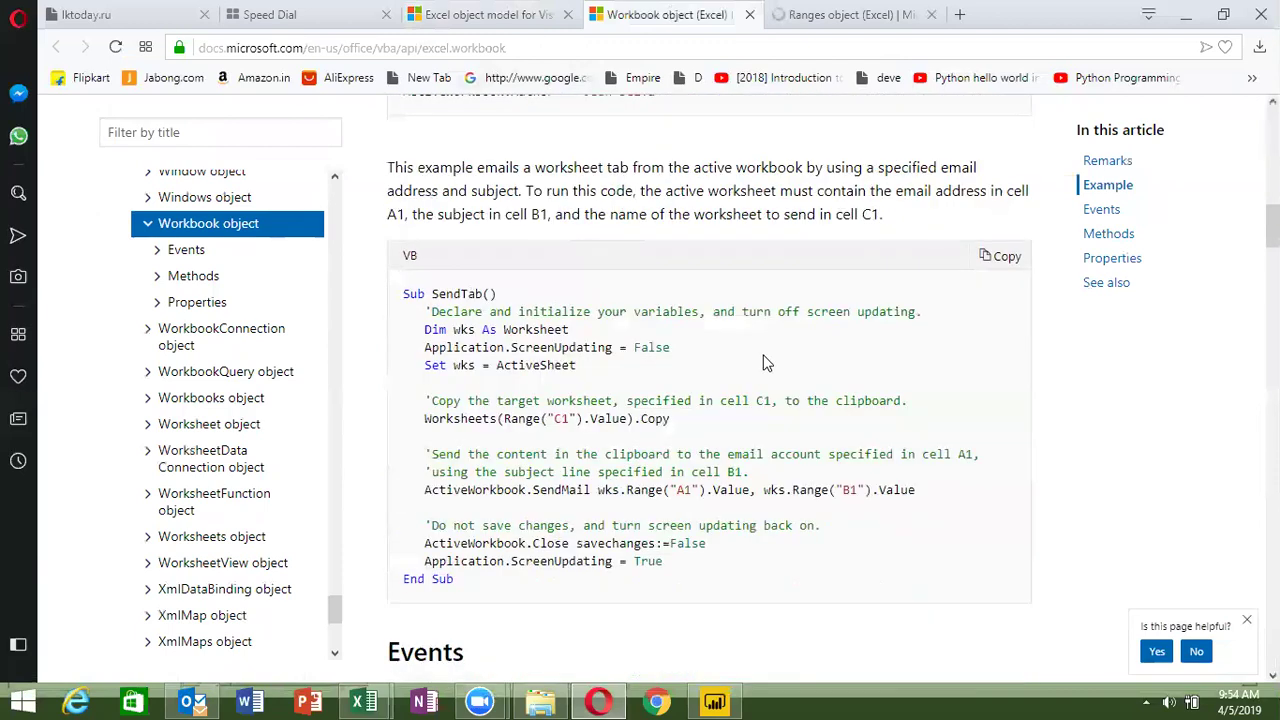
{"action": "scroll", "coordinate": [763, 362], "scroll_direction": "down", "scroll_amount": 5}
{"action": "scroll", "coordinate": [434, 177], "scroll_direction": "up", "scroll_amount": 2}
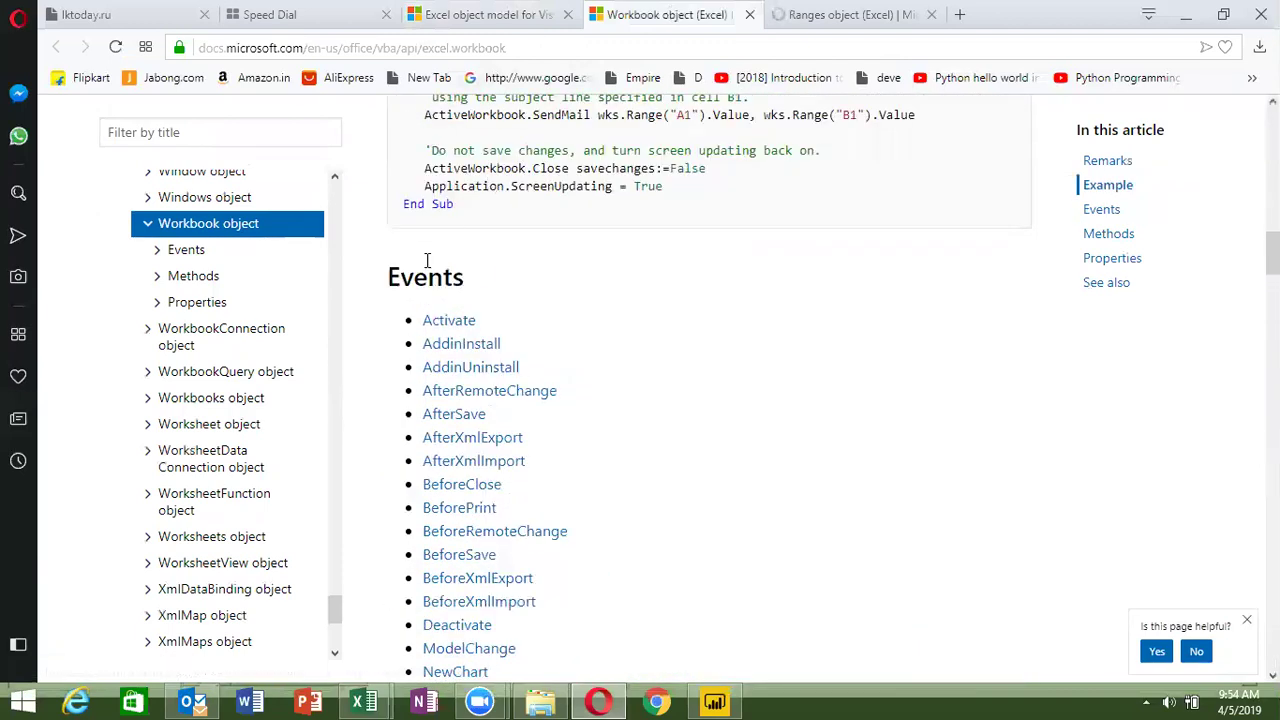
{"action": "double_click", "coordinate": [430, 277]}
{"action": "scroll", "coordinate": [428, 286], "scroll_direction": "down", "scroll_amount": 4}
{"action": "scroll", "coordinate": [432, 285], "scroll_direction": "down", "scroll_amount": 6}
{"action": "scroll", "coordinate": [430, 284], "scroll_direction": "down", "scroll_amount": 6}
{"action": "scroll", "coordinate": [430, 284], "scroll_direction": "up", "scroll_amount": 3}
{"action": "double_click", "coordinate": [412, 126]}
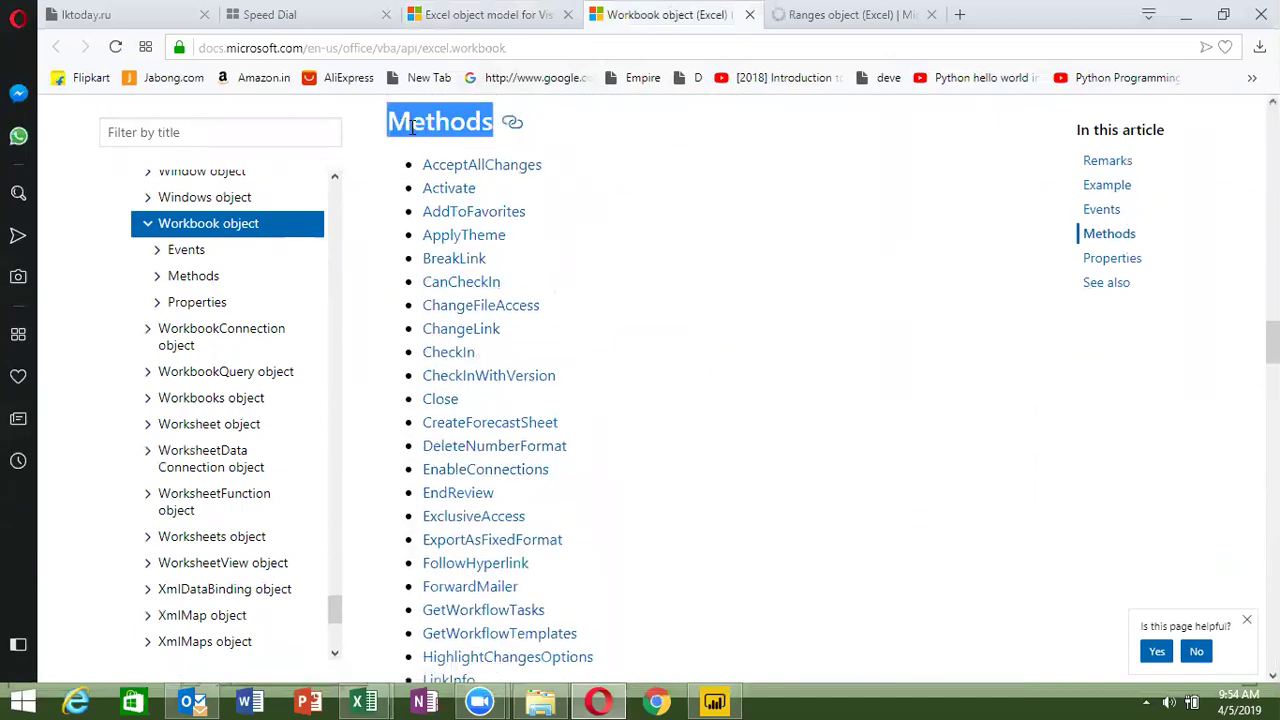
{"action": "scroll", "coordinate": [443, 214], "scroll_direction": "down", "scroll_amount": 3}
{"action": "scroll", "coordinate": [440, 217], "scroll_direction": "down", "scroll_amount": 4}
{"action": "scroll", "coordinate": [443, 237], "scroll_direction": "down", "scroll_amount": 5}
{"action": "scroll", "coordinate": [443, 243], "scroll_direction": "down", "scroll_amount": 6}
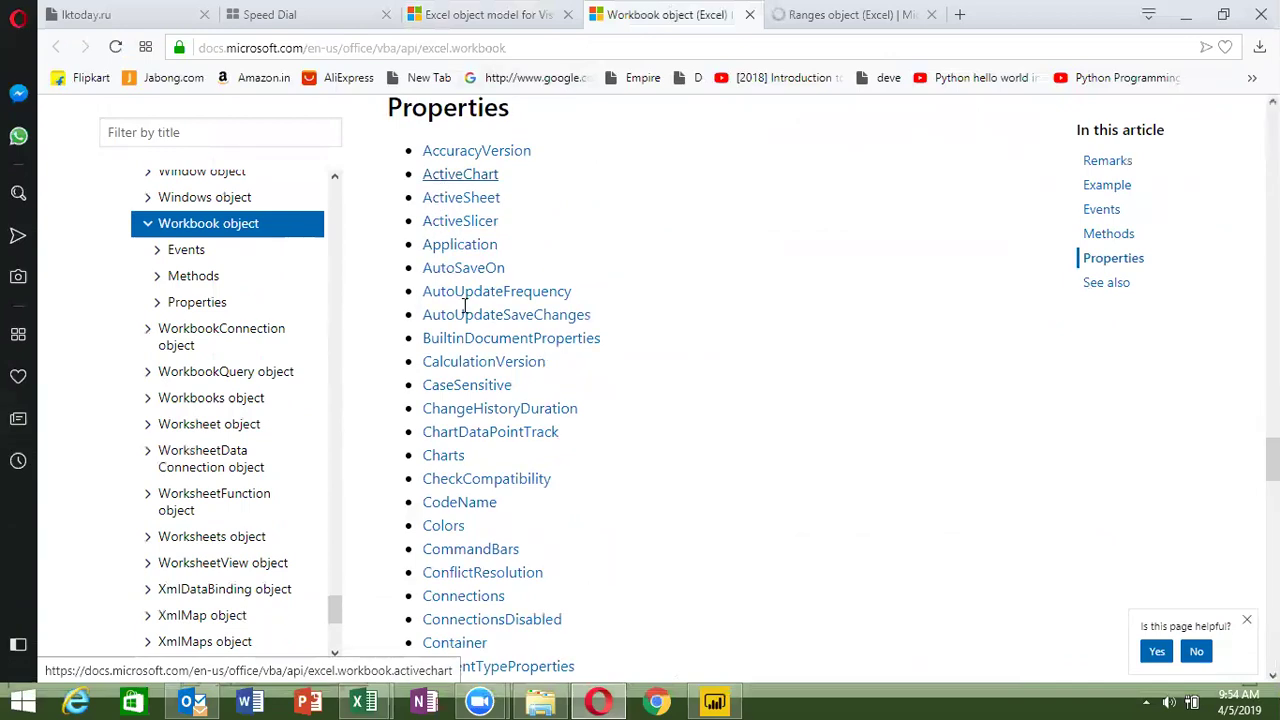
{"action": "scroll", "coordinate": [464, 305], "scroll_direction": "up", "scroll_amount": 4}
{"action": "double_click", "coordinate": [500, 557]}
{"action": "scroll", "coordinate": [628, 346], "scroll_direction": "up", "scroll_amount": 1}
{"action": "scroll", "coordinate": [650, 346], "scroll_direction": "down", "scroll_amount": 4}
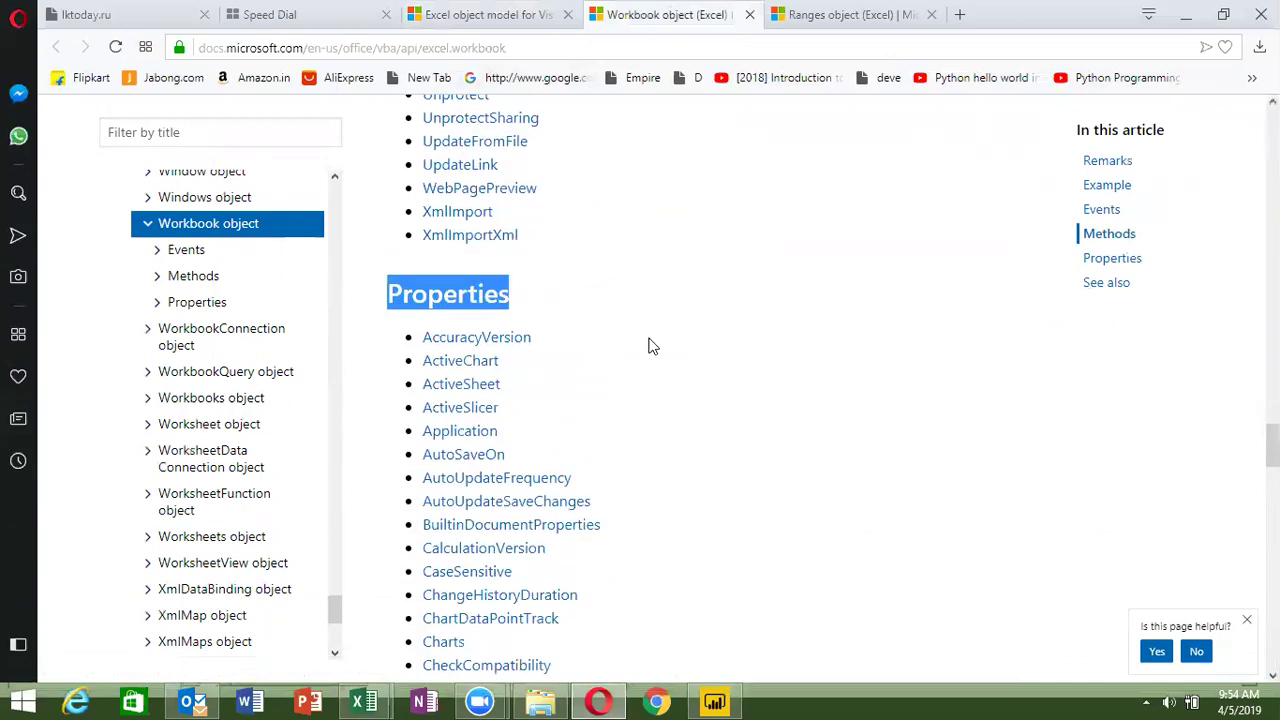
{"action": "scroll", "coordinate": [645, 337], "scroll_direction": "down", "scroll_amount": 5}
{"action": "scroll", "coordinate": [634, 332], "scroll_direction": "up", "scroll_amount": 4}
{"action": "scroll", "coordinate": [630, 325], "scroll_direction": "up", "scroll_amount": 3}
{"action": "scroll", "coordinate": [628, 321], "scroll_direction": "up", "scroll_amount": 3}
{"action": "scroll", "coordinate": [626, 319], "scroll_direction": "up", "scroll_amount": 4}
{"action": "scroll", "coordinate": [626, 319], "scroll_direction": "up", "scroll_amount": 5}
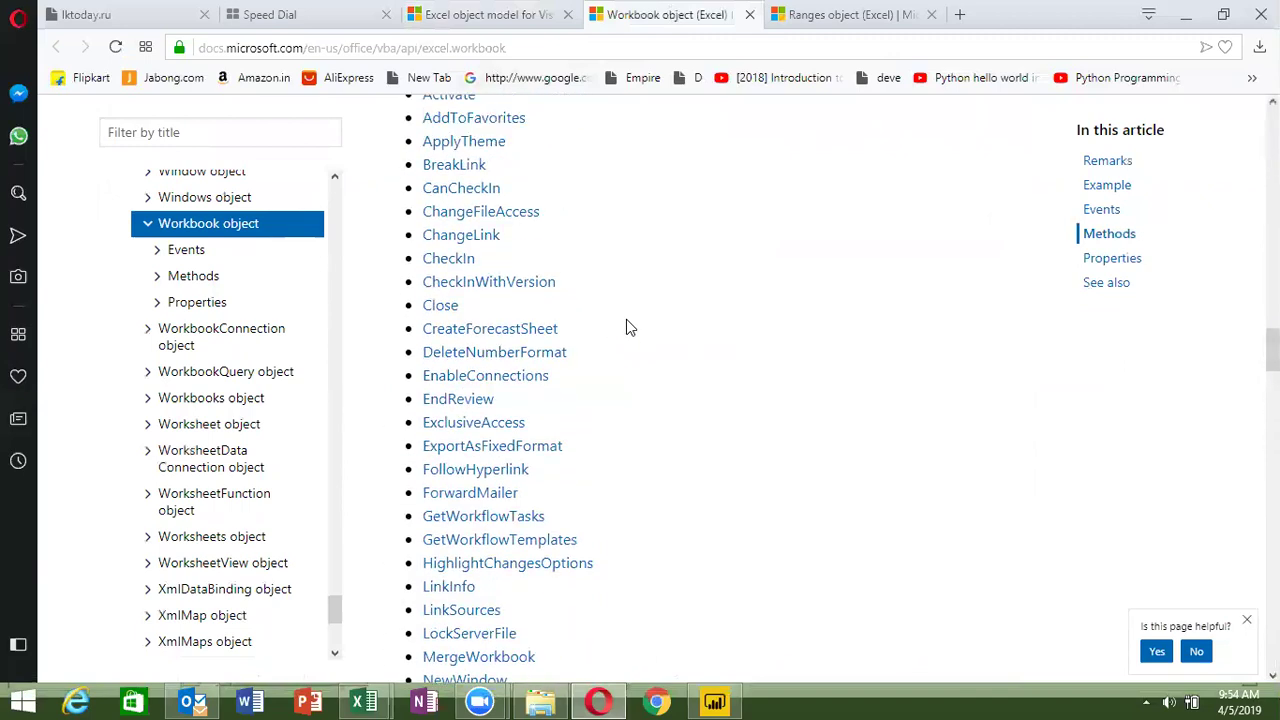
{"action": "scroll", "coordinate": [626, 328], "scroll_direction": "up", "scroll_amount": 4}
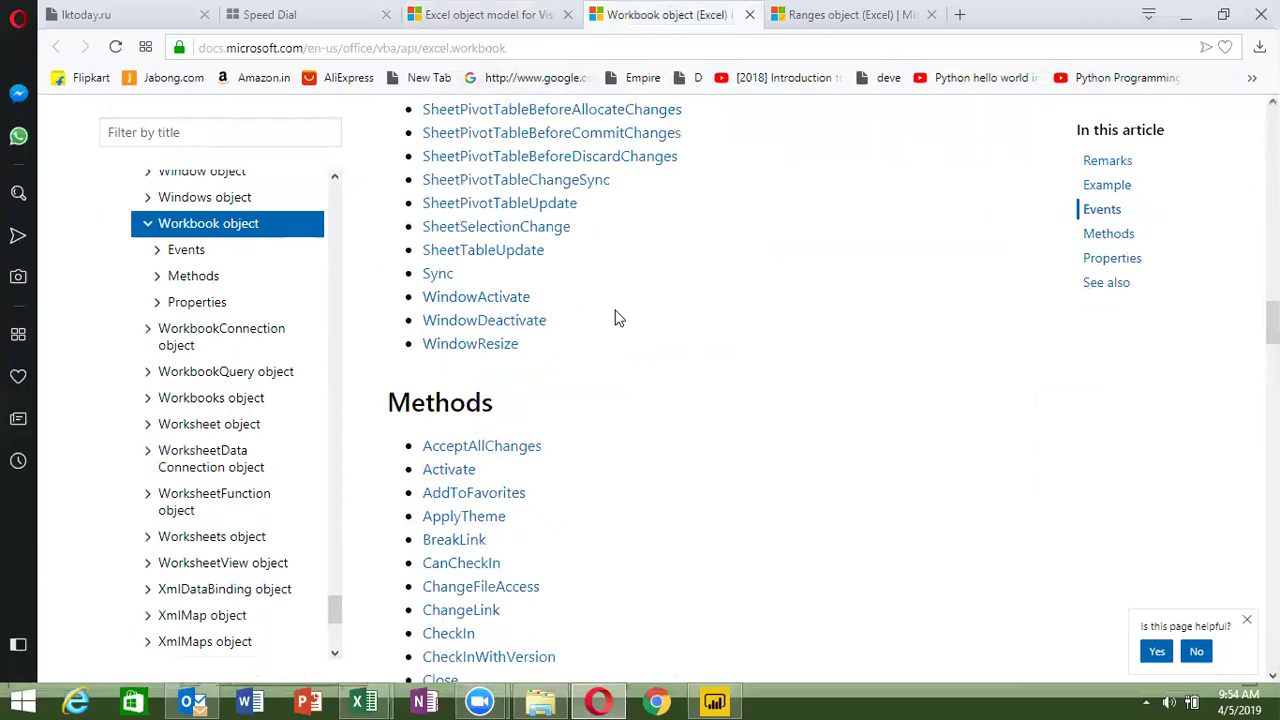
{"action": "scroll", "coordinate": [615, 350], "scroll_direction": "down", "scroll_amount": 1}
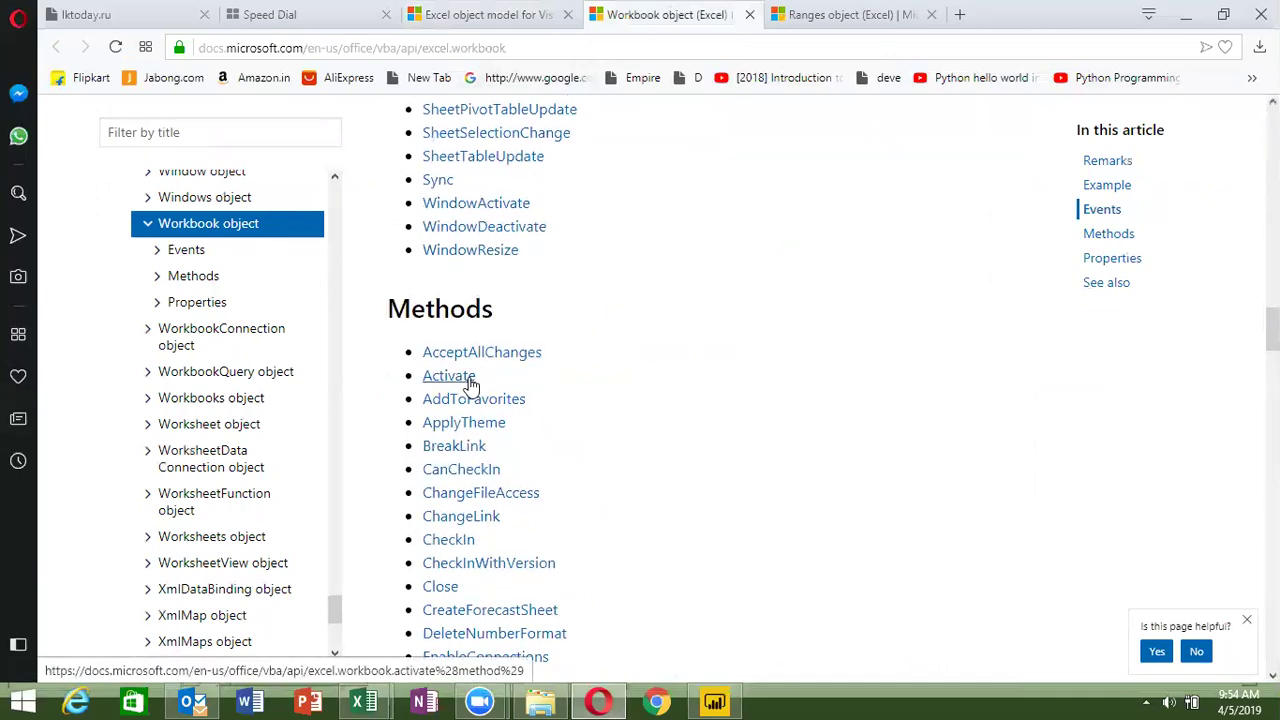
{"action": "scroll", "coordinate": [470, 385], "scroll_direction": "down", "scroll_amount": 2}
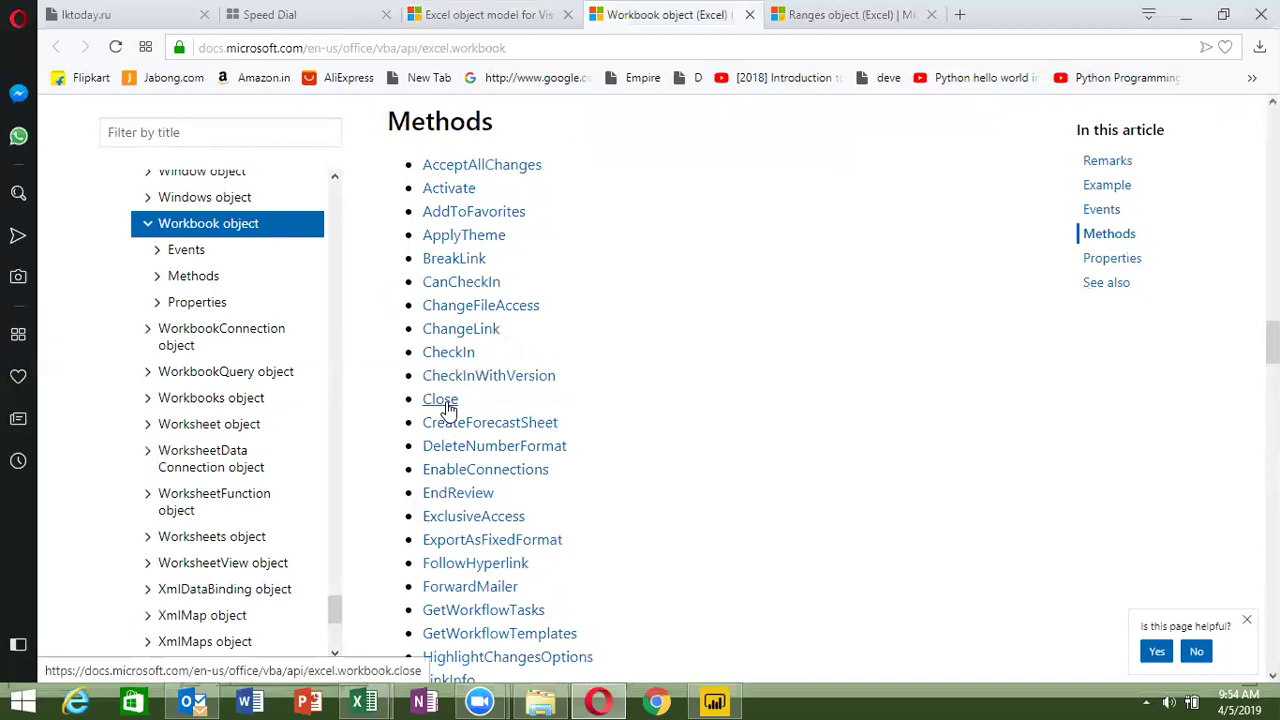
{"action": "scroll", "coordinate": [521, 431], "scroll_direction": "down", "scroll_amount": 2}
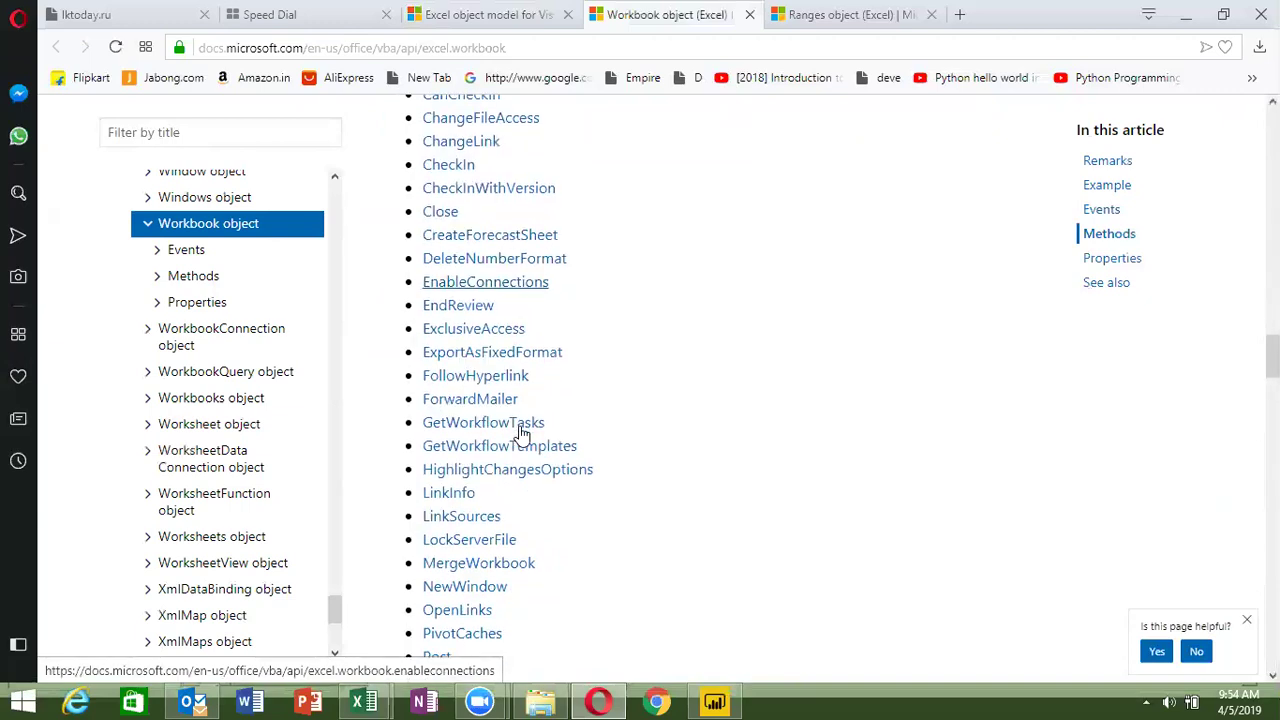
{"action": "scroll", "coordinate": [522, 433], "scroll_direction": "down", "scroll_amount": 2}
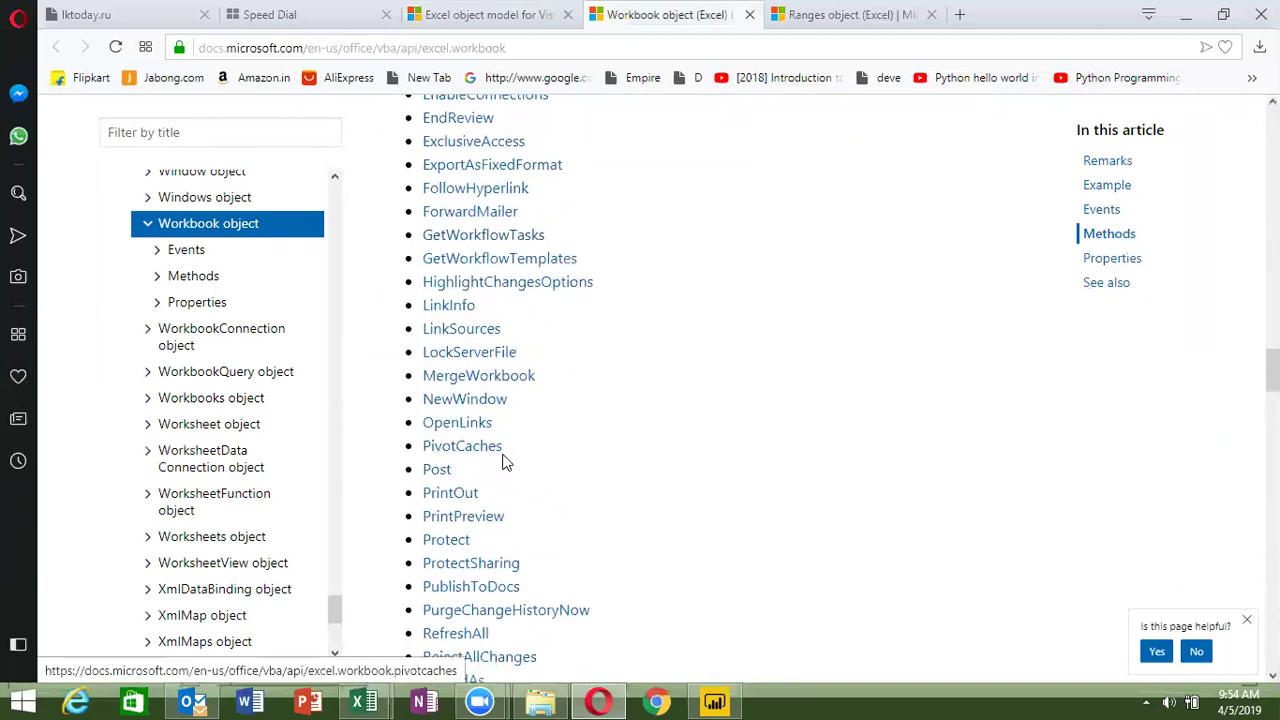
{"action": "scroll", "coordinate": [480, 456], "scroll_direction": "down", "scroll_amount": 1}
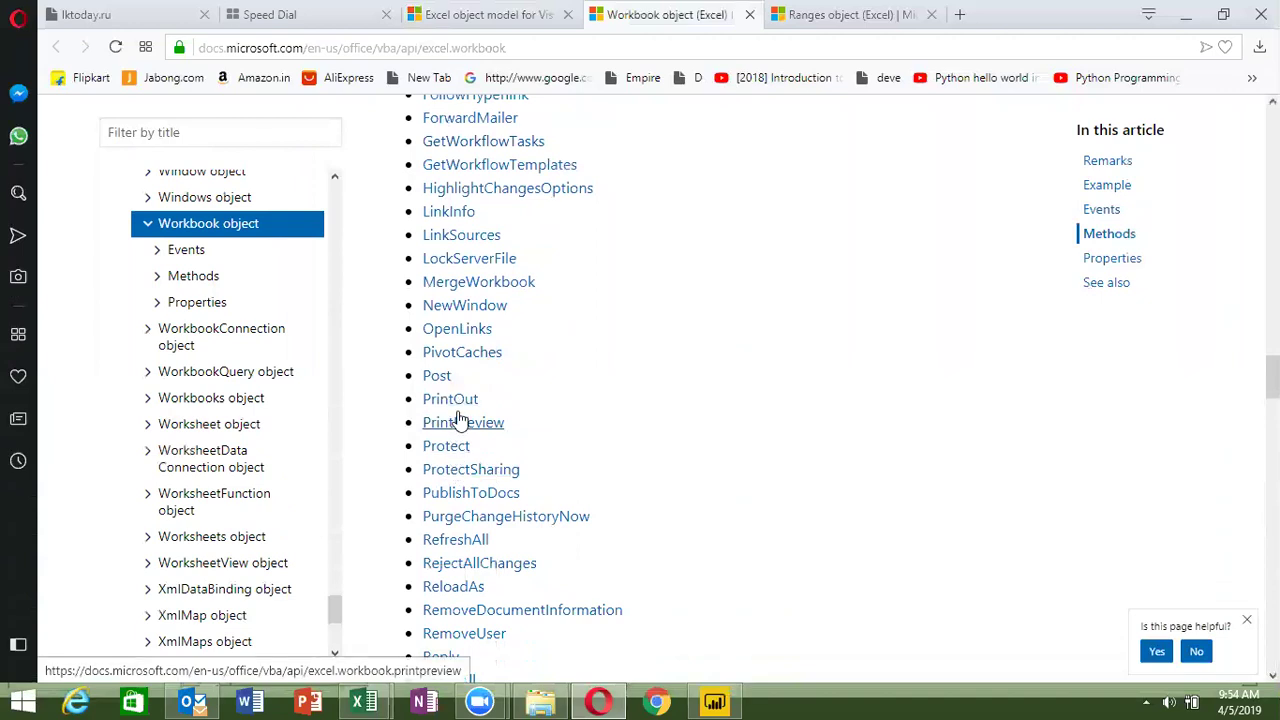
{"action": "scroll", "coordinate": [462, 424], "scroll_direction": "down", "scroll_amount": 1}
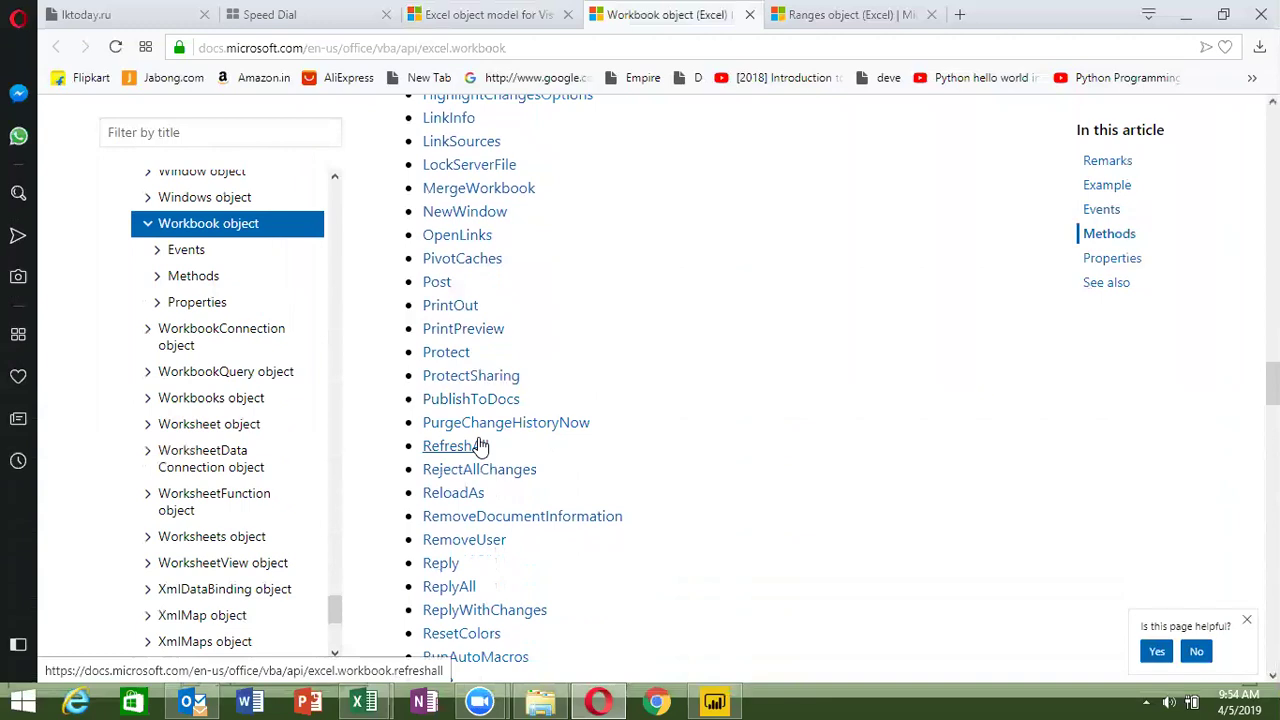
{"action": "scroll", "coordinate": [480, 445], "scroll_direction": "down", "scroll_amount": 2}
{"action": "scroll", "coordinate": [545, 450], "scroll_direction": "down", "scroll_amount": 1}
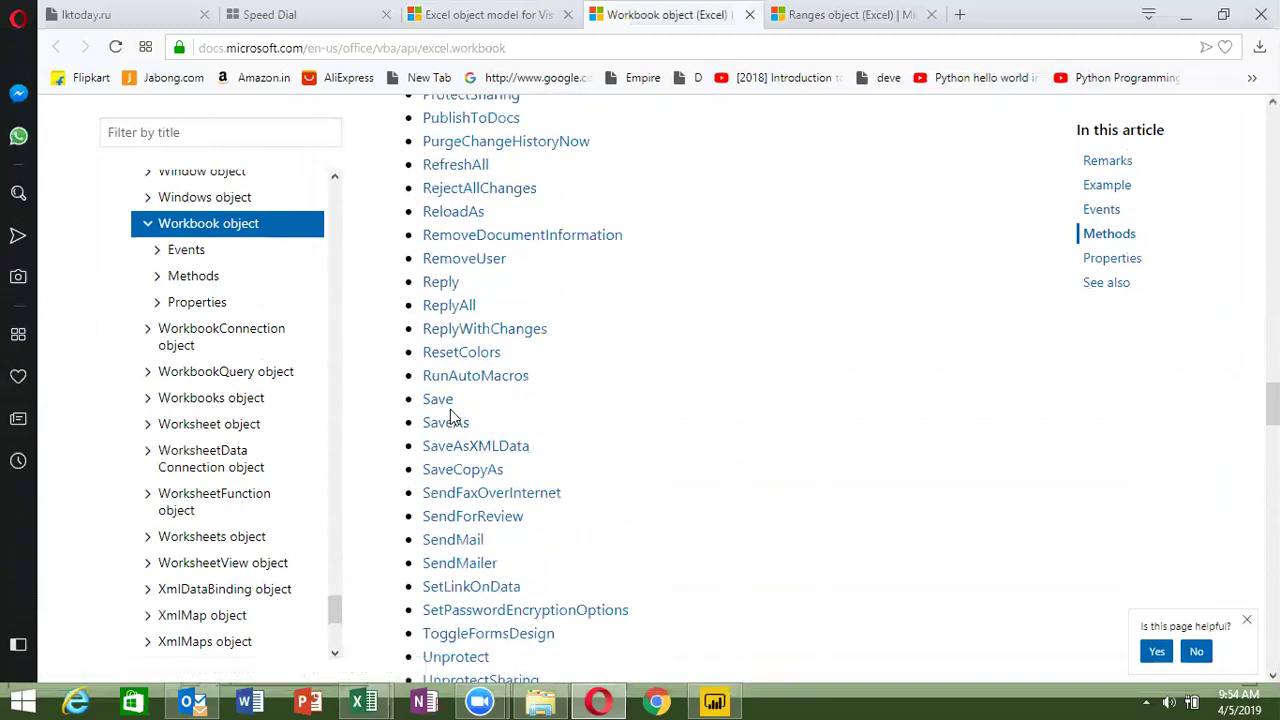
- Open the Workbook.SaveAs method reference and select its example code
{"action": "left_click", "coordinate": [450, 426]}
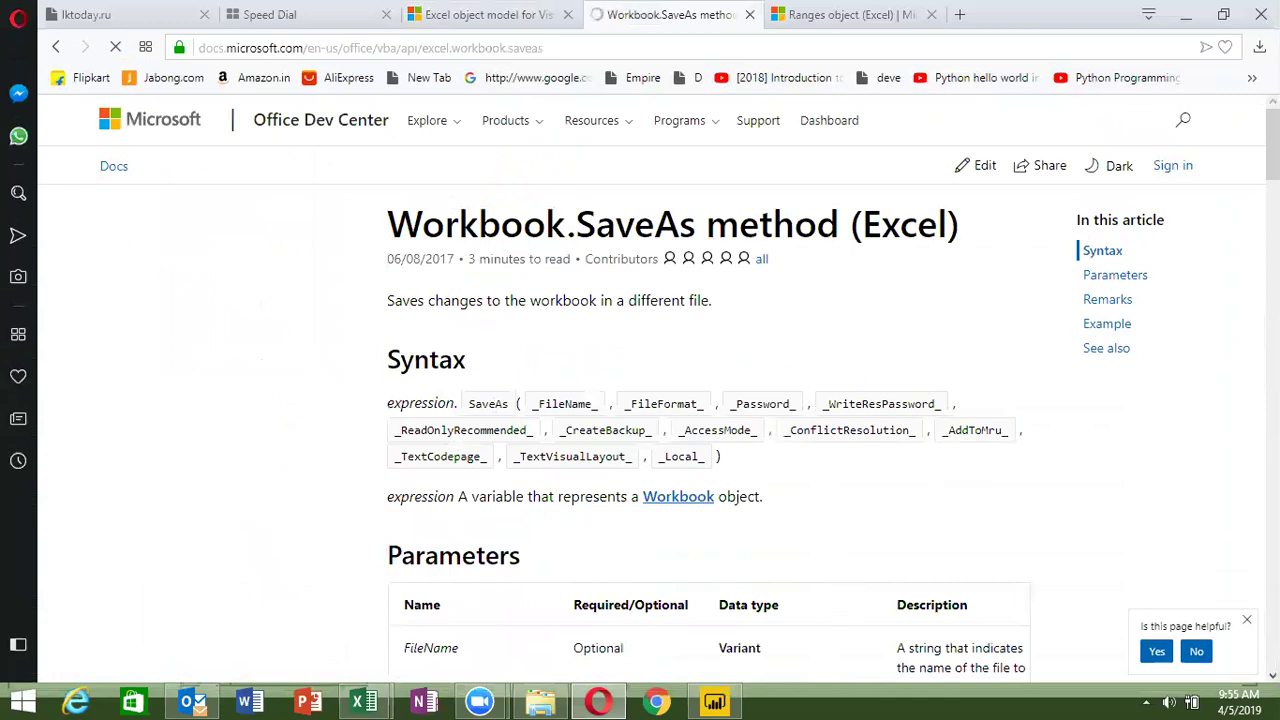
{"action": "scroll", "coordinate": [605, 385], "scroll_direction": "down", "scroll_amount": 2}
{"action": "scroll", "coordinate": [605, 385], "scroll_direction": "down", "scroll_amount": 7}
{"action": "scroll", "coordinate": [605, 385], "scroll_direction": "up", "scroll_amount": 2}
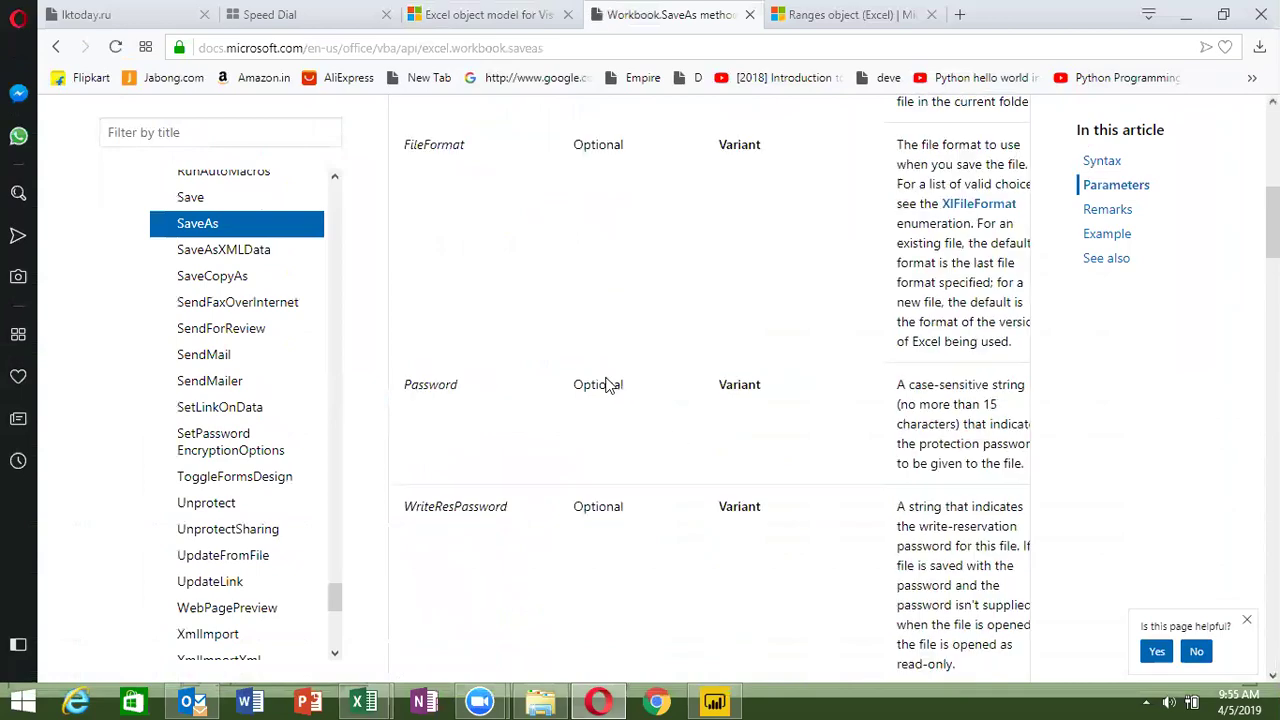
{"action": "scroll", "coordinate": [605, 385], "scroll_direction": "up", "scroll_amount": 3}
{"action": "scroll", "coordinate": [603, 392], "scroll_direction": "down", "scroll_amount": 5}
{"action": "scroll", "coordinate": [603, 392], "scroll_direction": "down", "scroll_amount": 4}
{"action": "scroll", "coordinate": [603, 392], "scroll_direction": "down", "scroll_amount": 4}
{"action": "scroll", "coordinate": [603, 392], "scroll_direction": "down", "scroll_amount": 4}
{"action": "scroll", "coordinate": [606, 386], "scroll_direction": "down", "scroll_amount": 4}
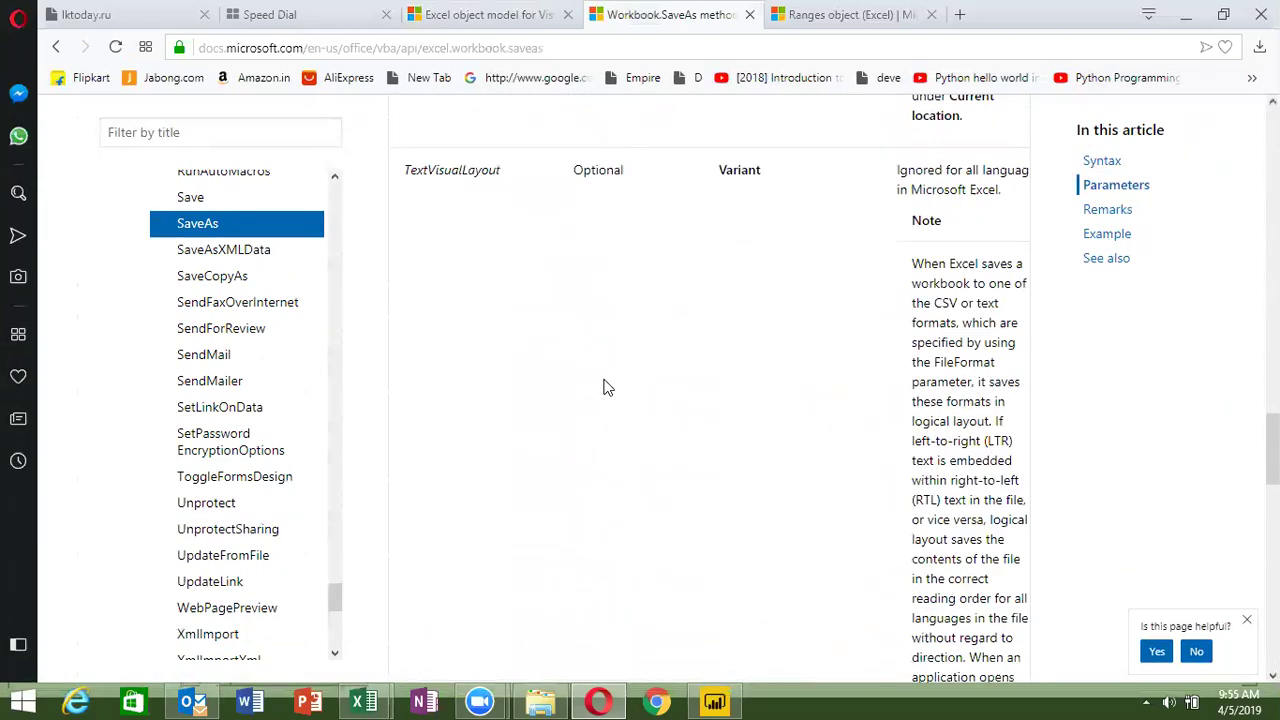
{"action": "scroll", "coordinate": [808, 371], "scroll_direction": "down", "scroll_amount": 4}
{"action": "scroll", "coordinate": [808, 371], "scroll_direction": "down", "scroll_amount": 4}
{"action": "scroll", "coordinate": [411, 469], "scroll_direction": "down", "scroll_amount": 4}
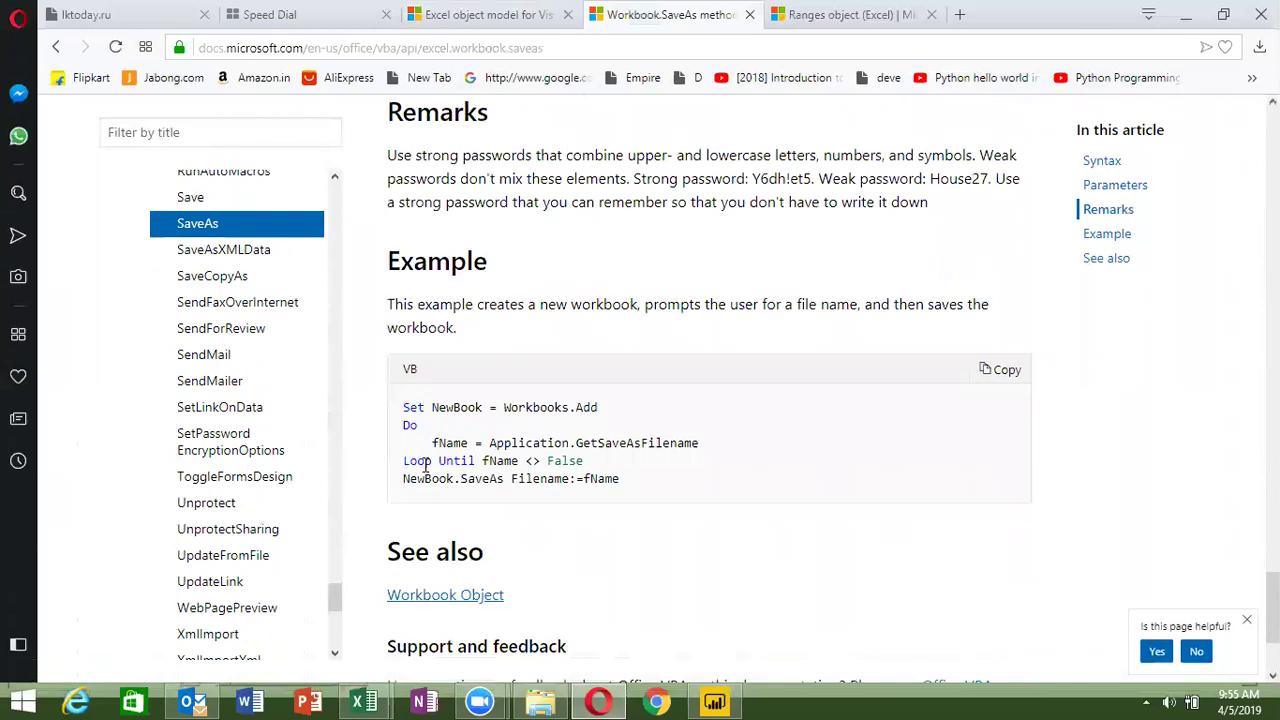
{"action": "left_click_drag", "start_coordinate": [603, 479], "coordinate": [400, 404]}
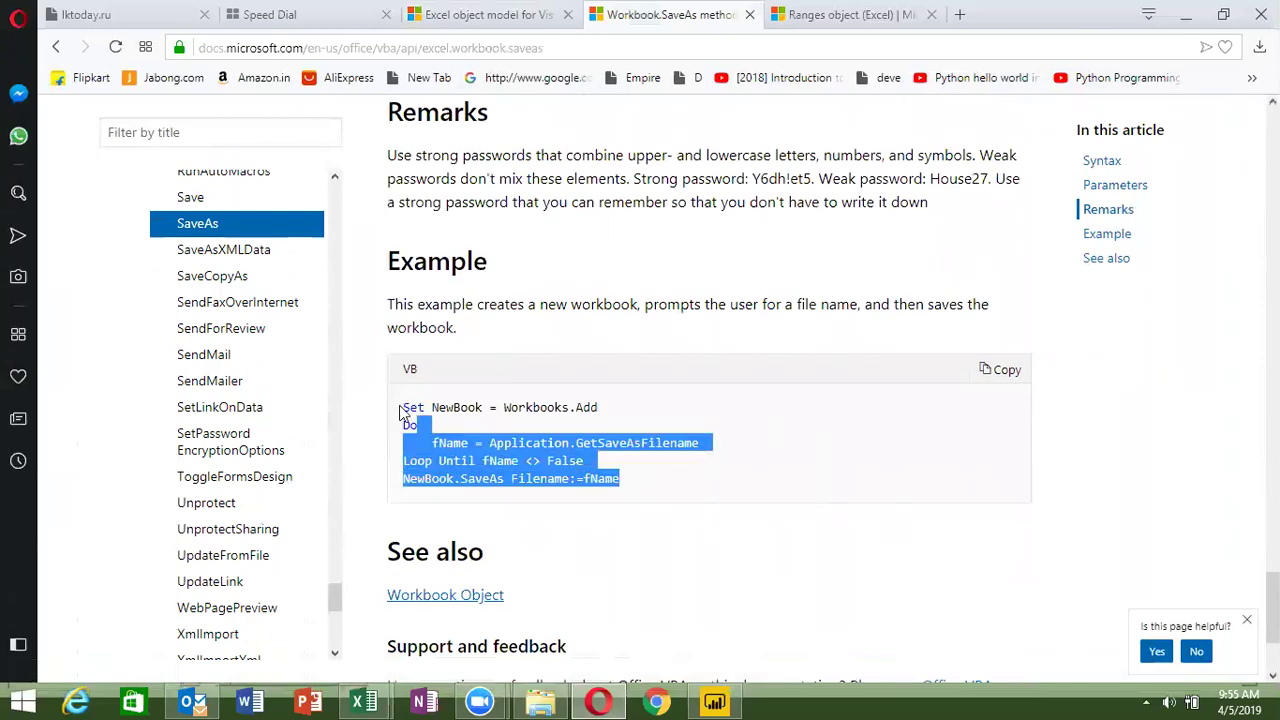
{"action": "scroll", "coordinate": [758, 453], "scroll_direction": "down", "scroll_amount": 2}
{"action": "scroll", "coordinate": [758, 453], "scroll_direction": "up", "scroll_amount": 2}
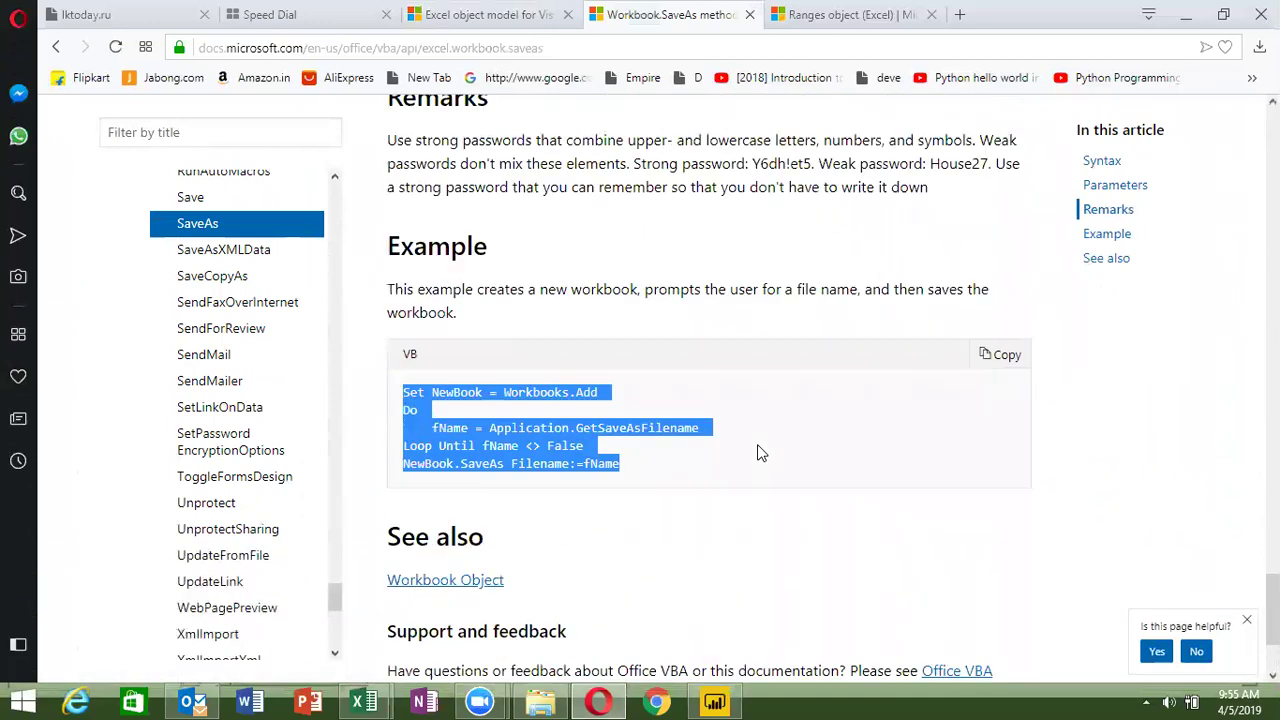
- Review the Ranges object (Excel) page's properties, then return to the desktop
{"action": "left_click", "coordinate": [816, 14]}
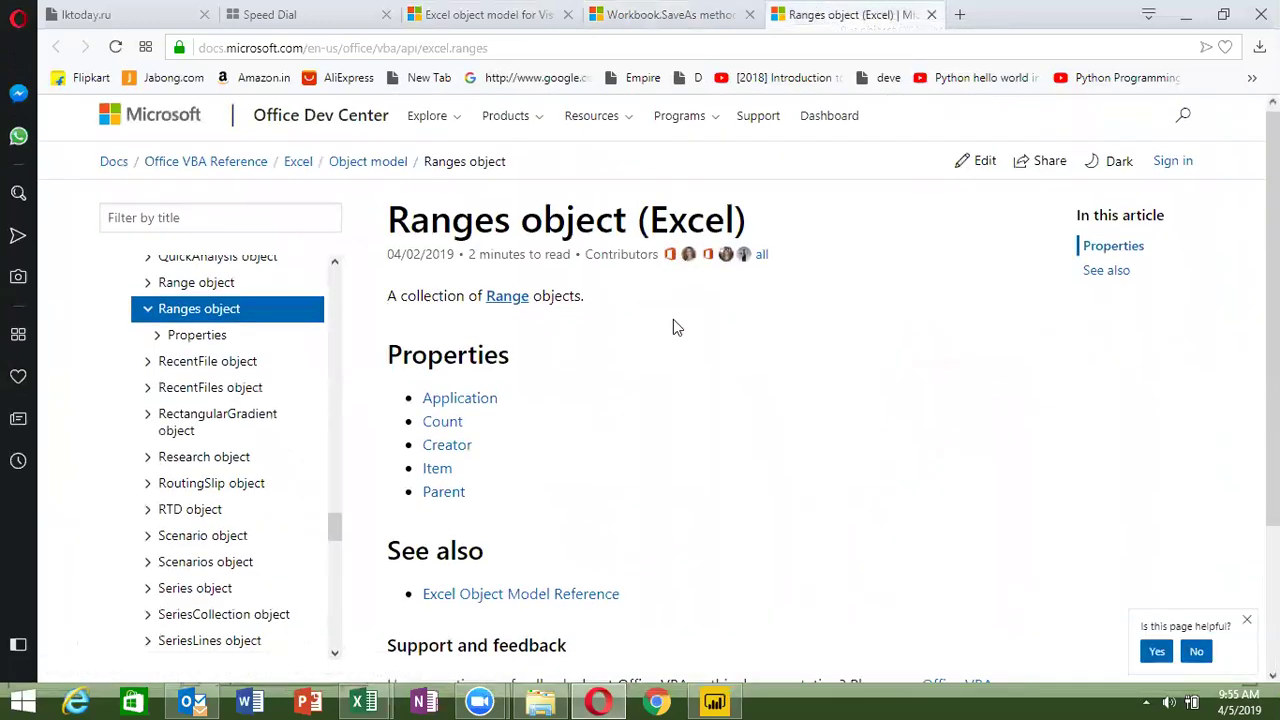
{"action": "scroll", "coordinate": [662, 395], "scroll_direction": "down", "scroll_amount": 2}
{"action": "scroll", "coordinate": [660, 382], "scroll_direction": "up", "scroll_amount": 2}
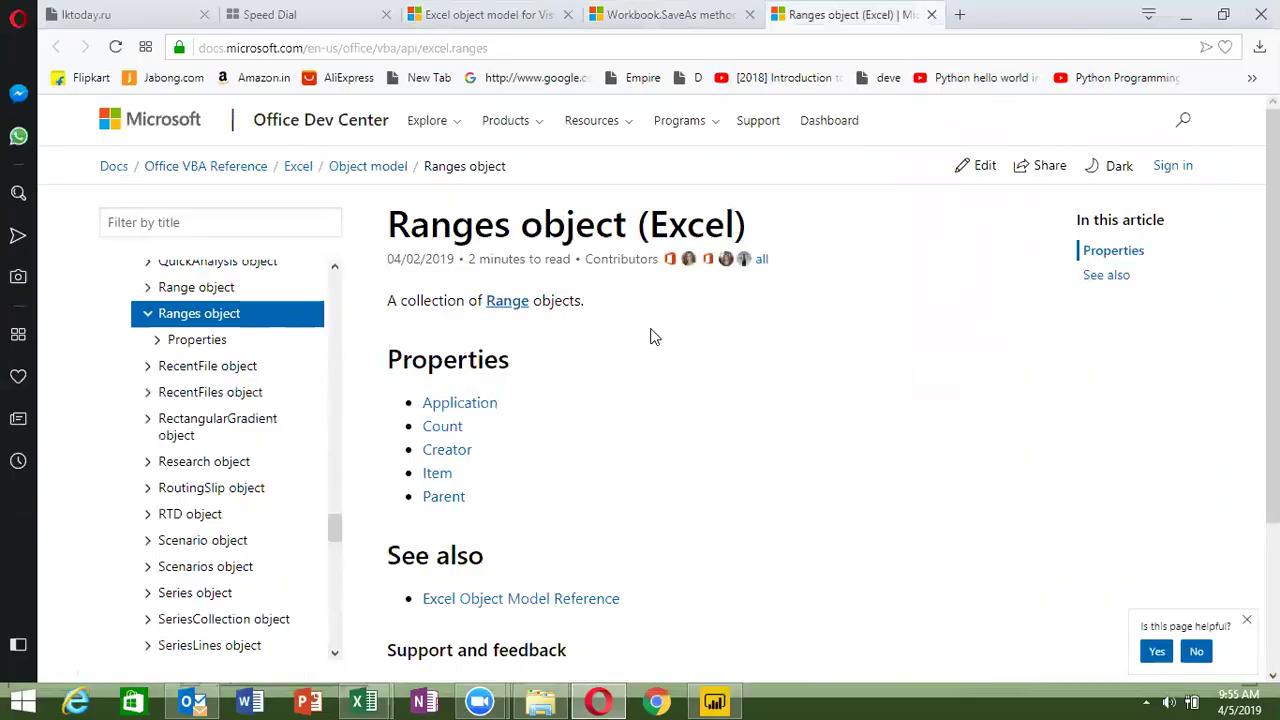
{"action": "key", "text": "super+d"}
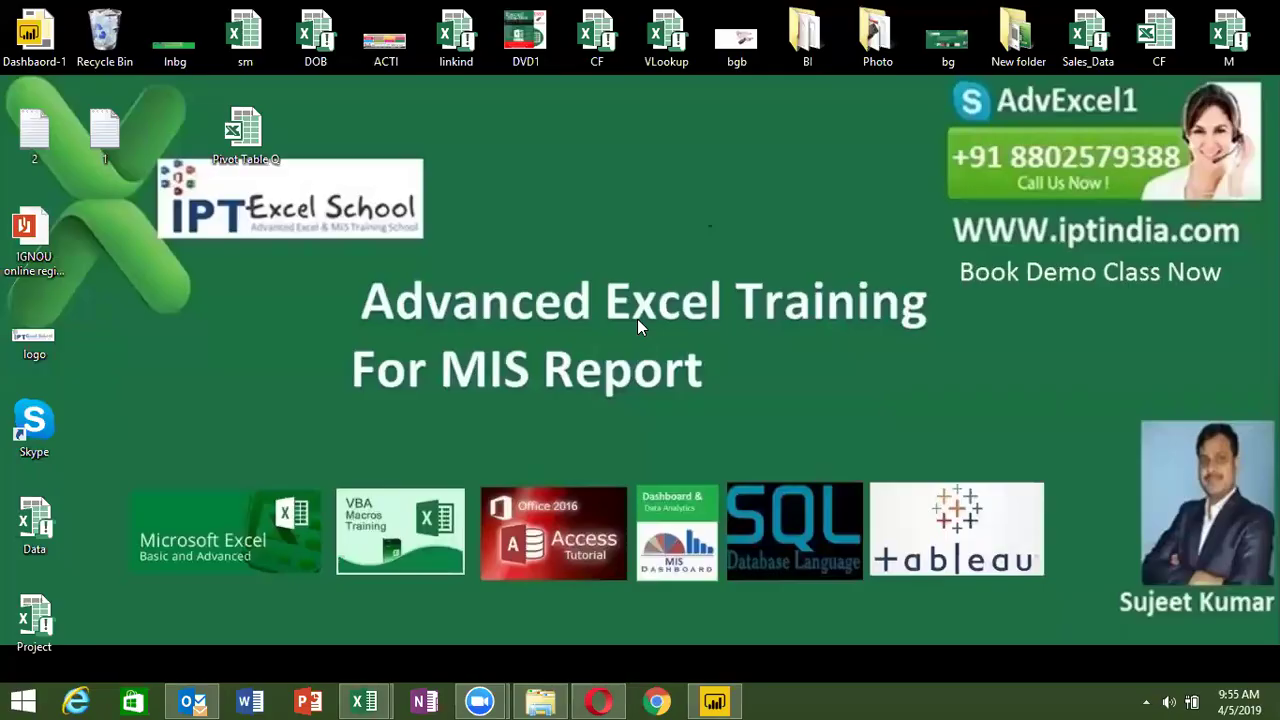